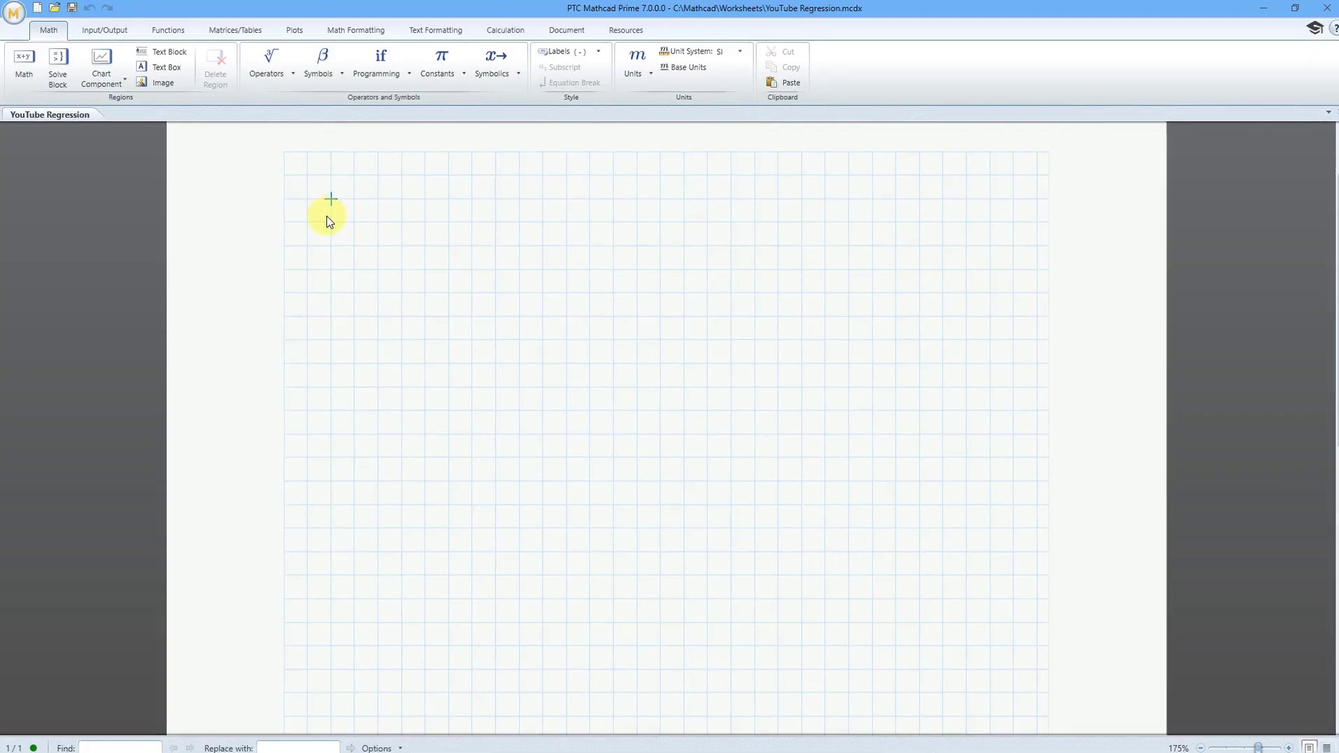
Step: Create the global definition ORIGIN ≡ 1 at the top of the worksheet
text(ORIGIN)
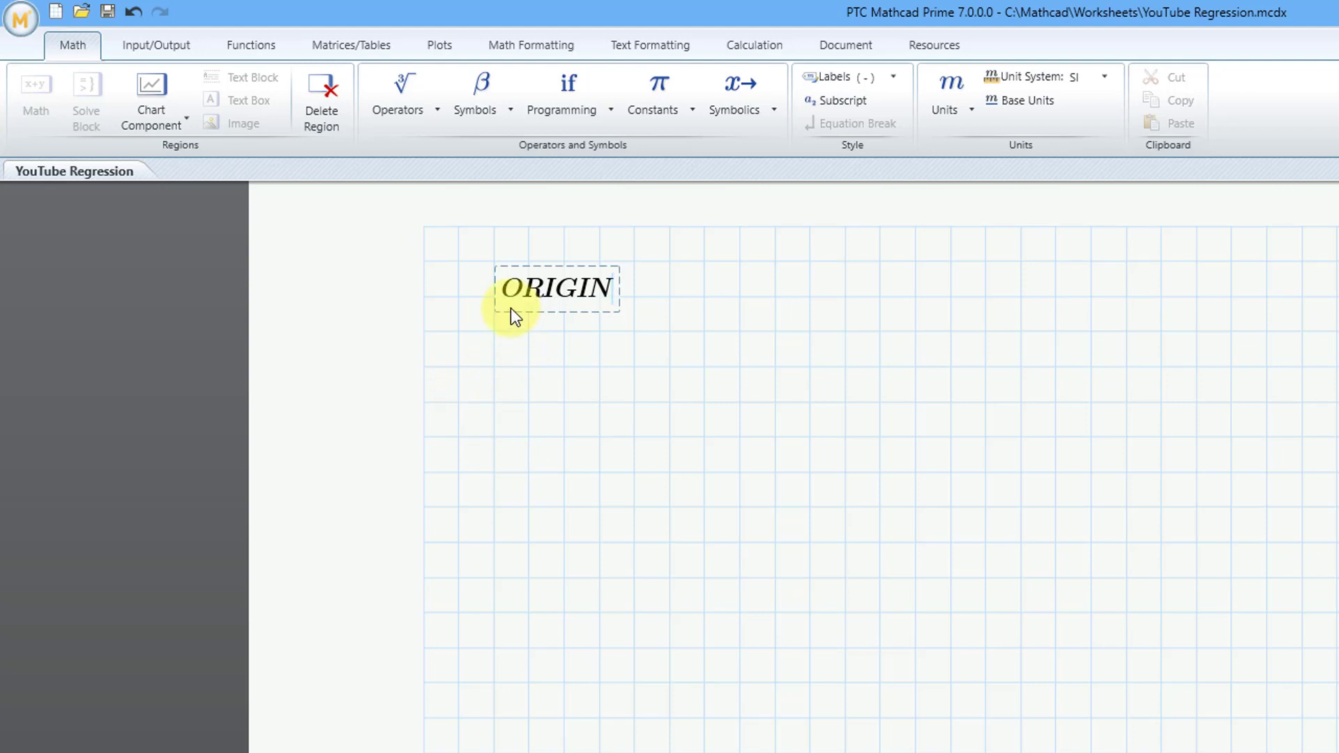
click(429, 124)
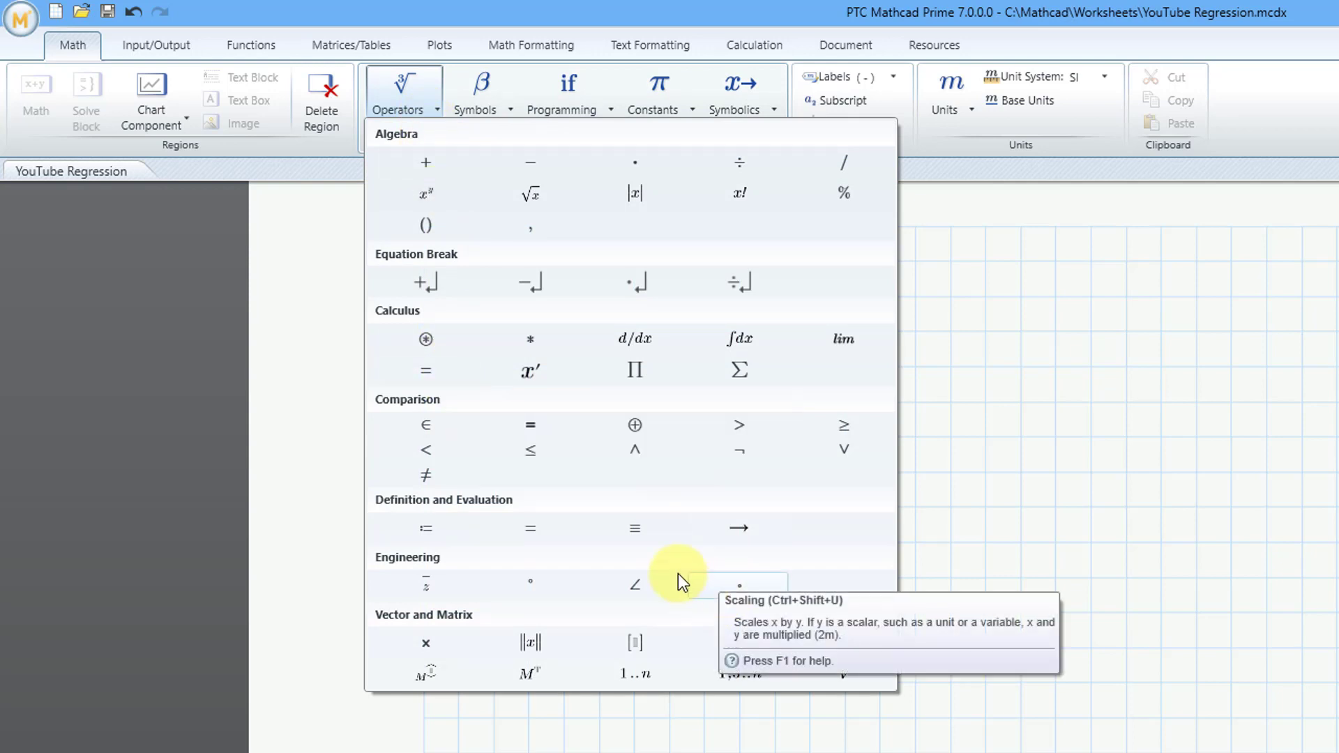
click(634, 530)
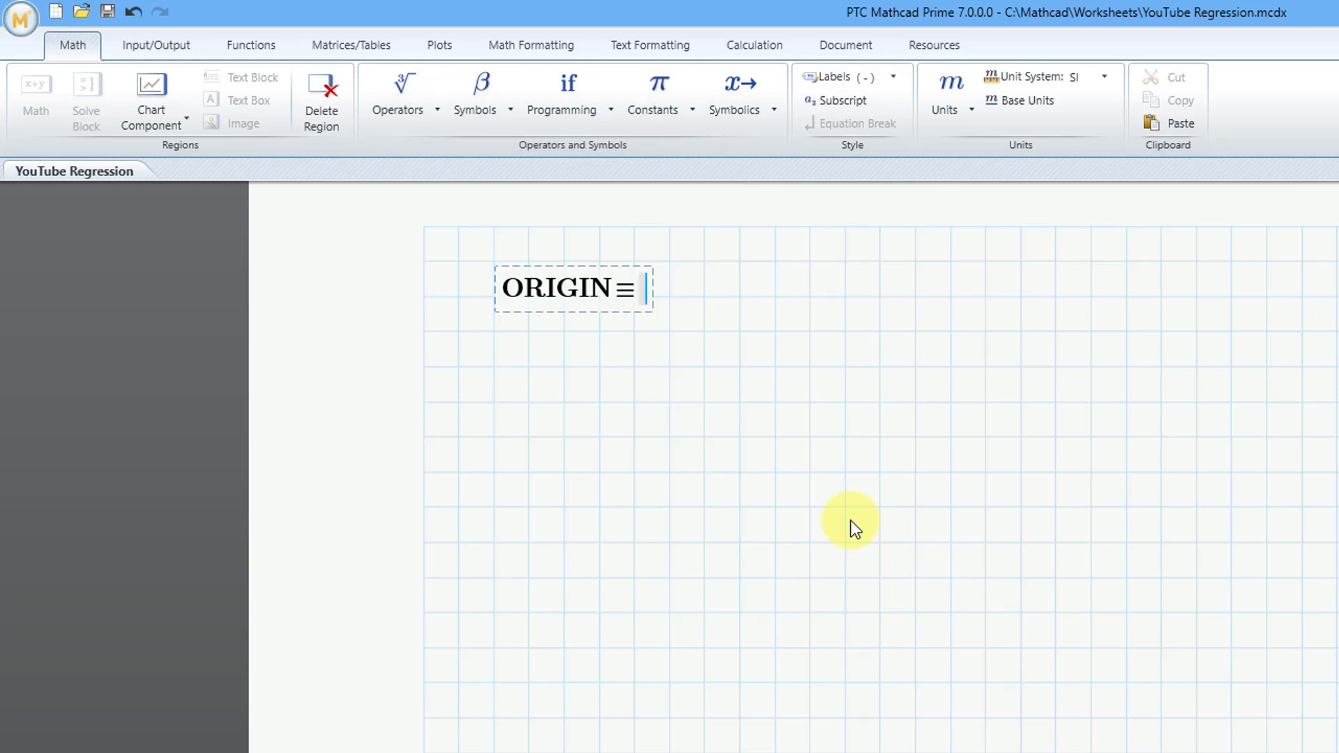
text(1)
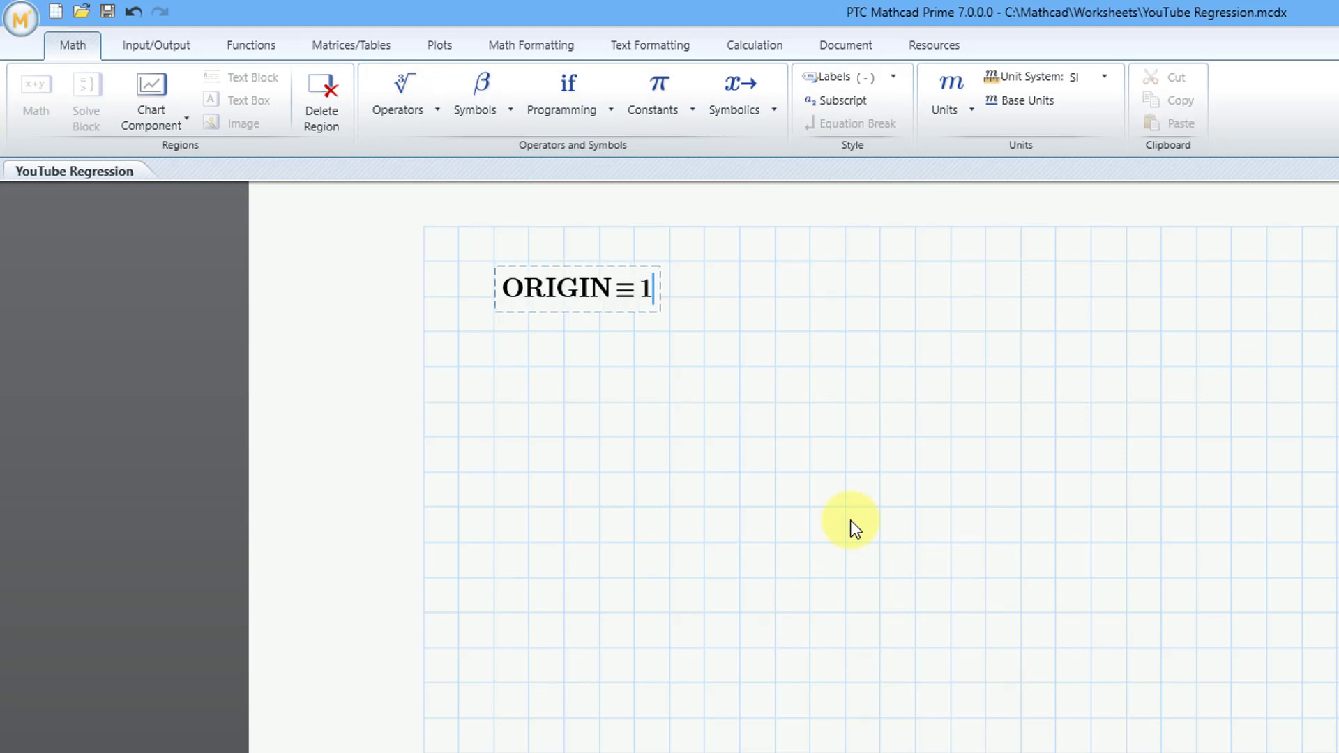
click(498, 367)
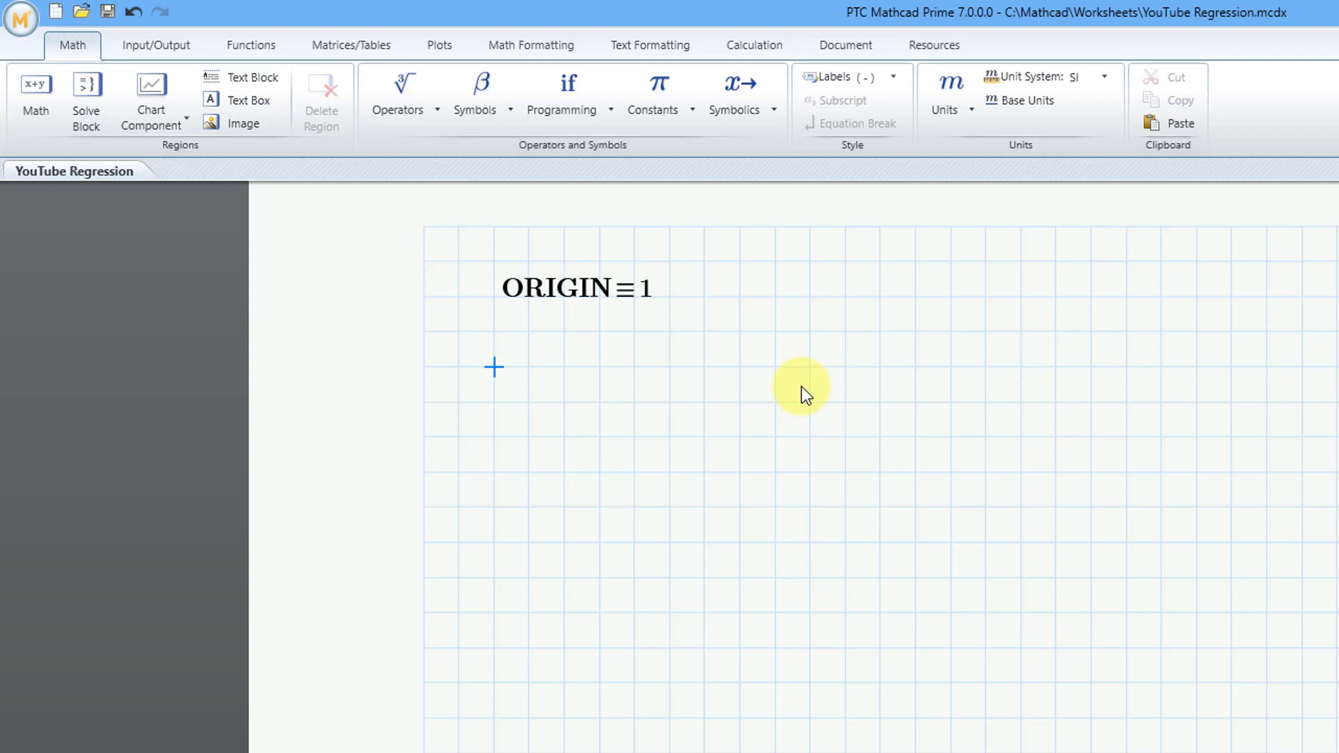
Step: Start the assignment ViewingData := below ORIGIN, leaving its value empty
text(Viewing)
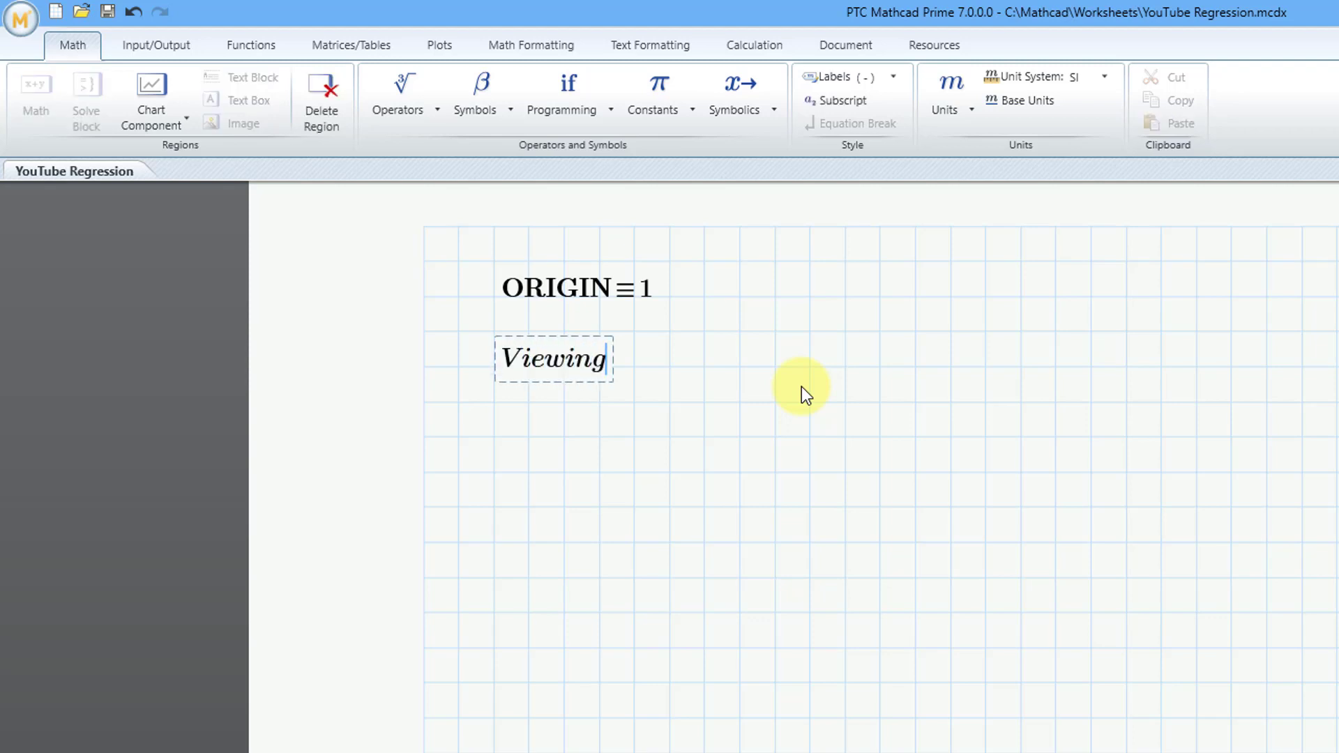
text(Data )
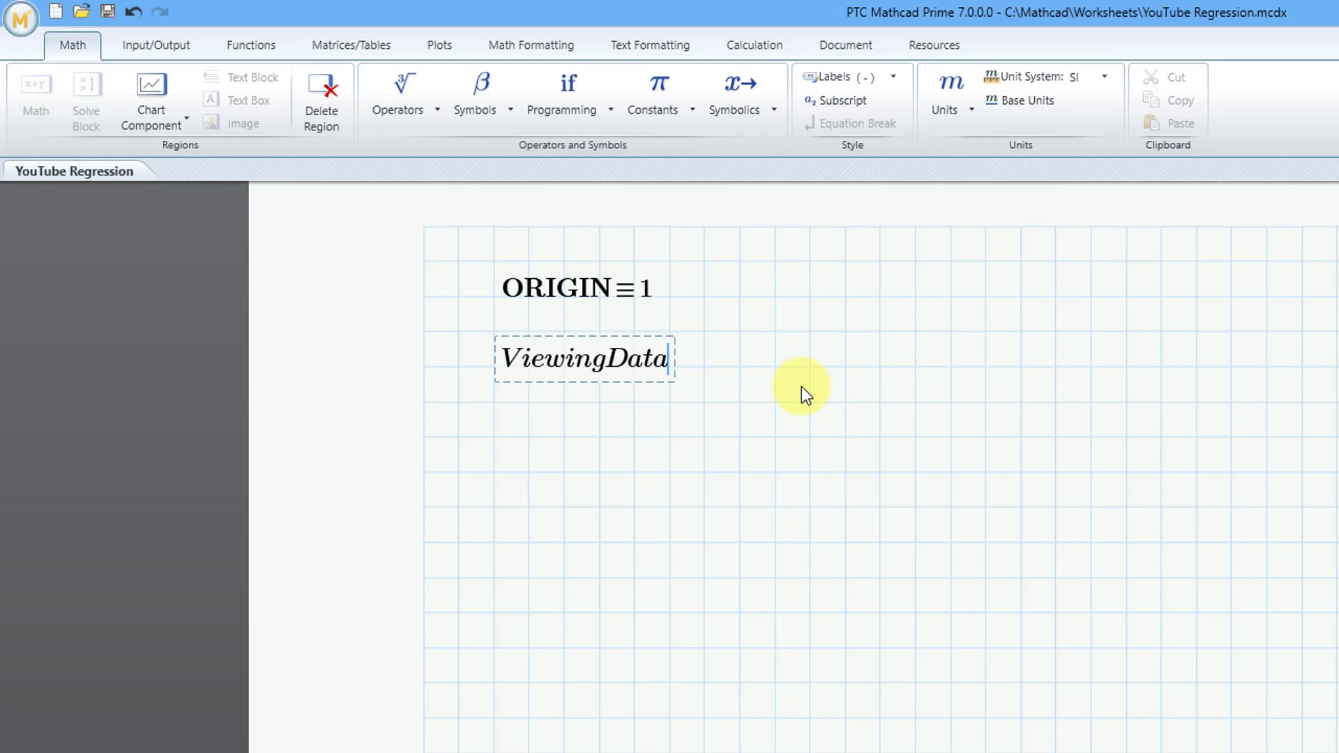
text(:=)
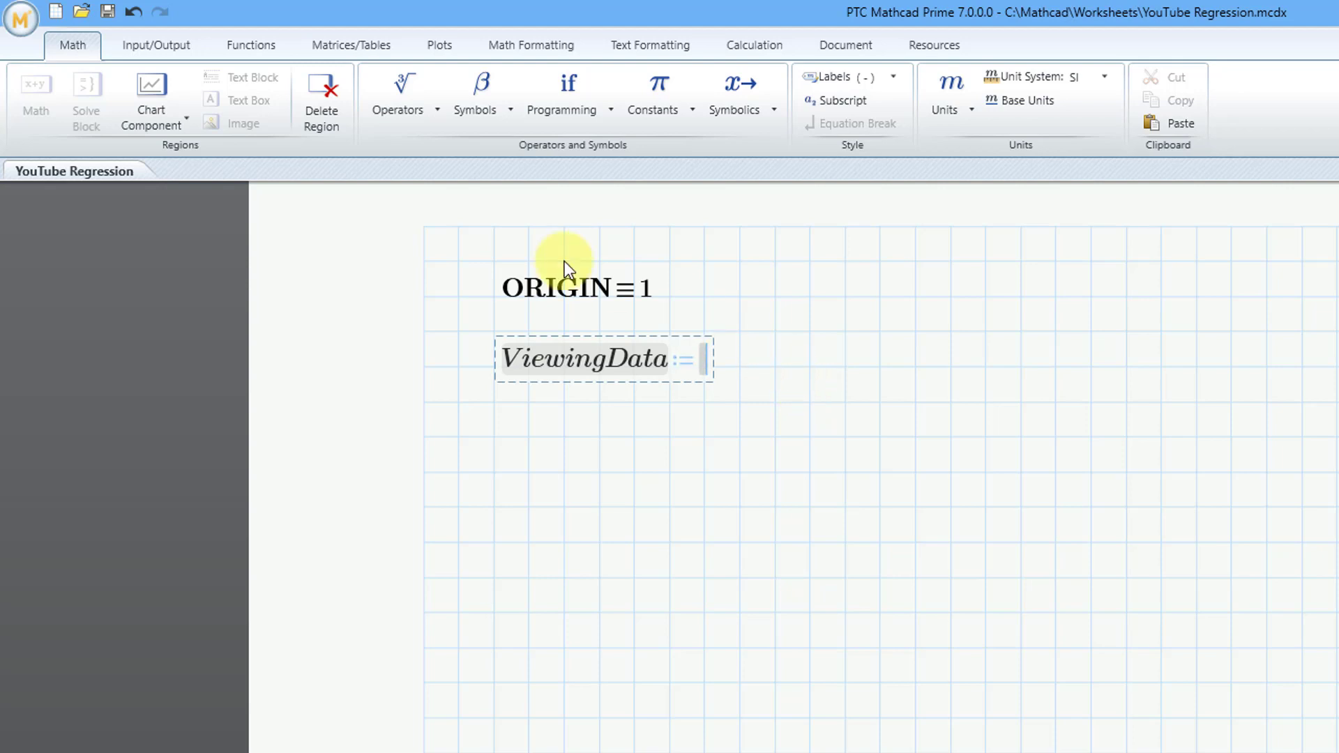
click(172, 43)
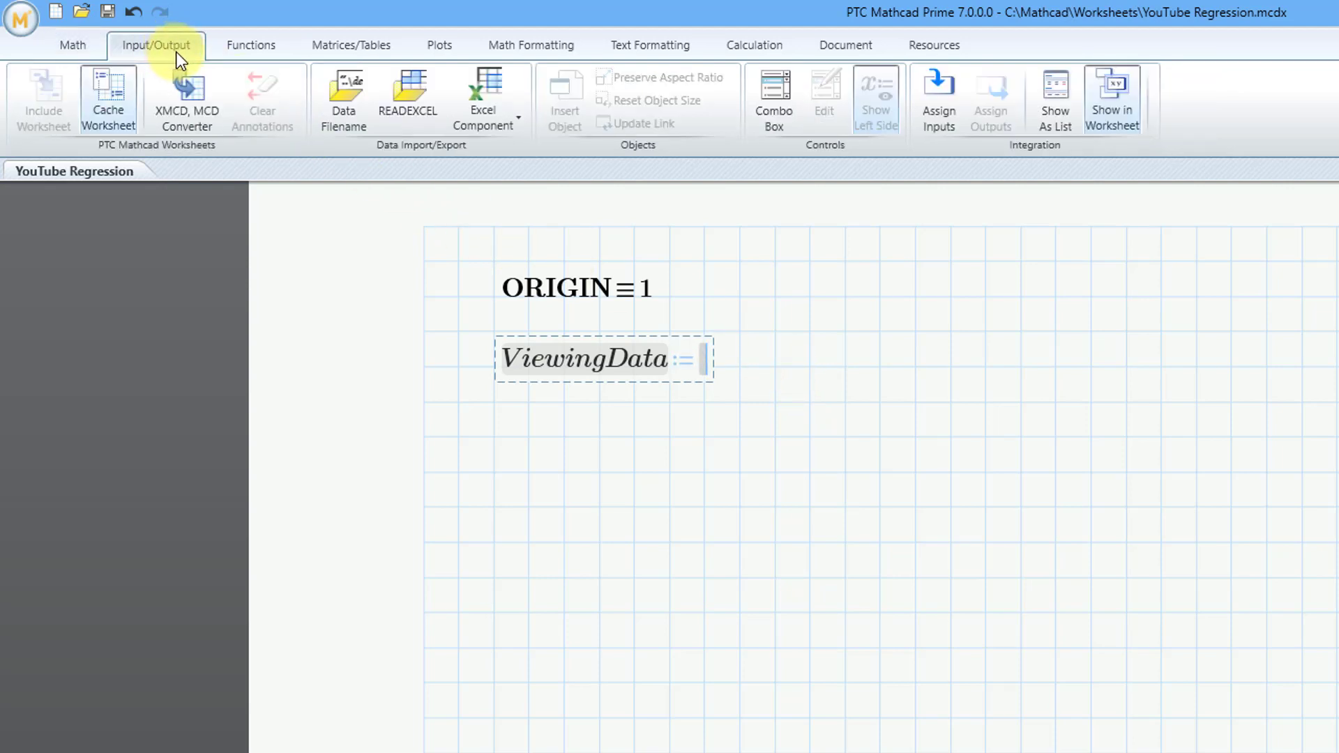
Step: Start a READEXCEL import from the YouTube.xlsx workbook and enlarge the preview window
click(407, 110)
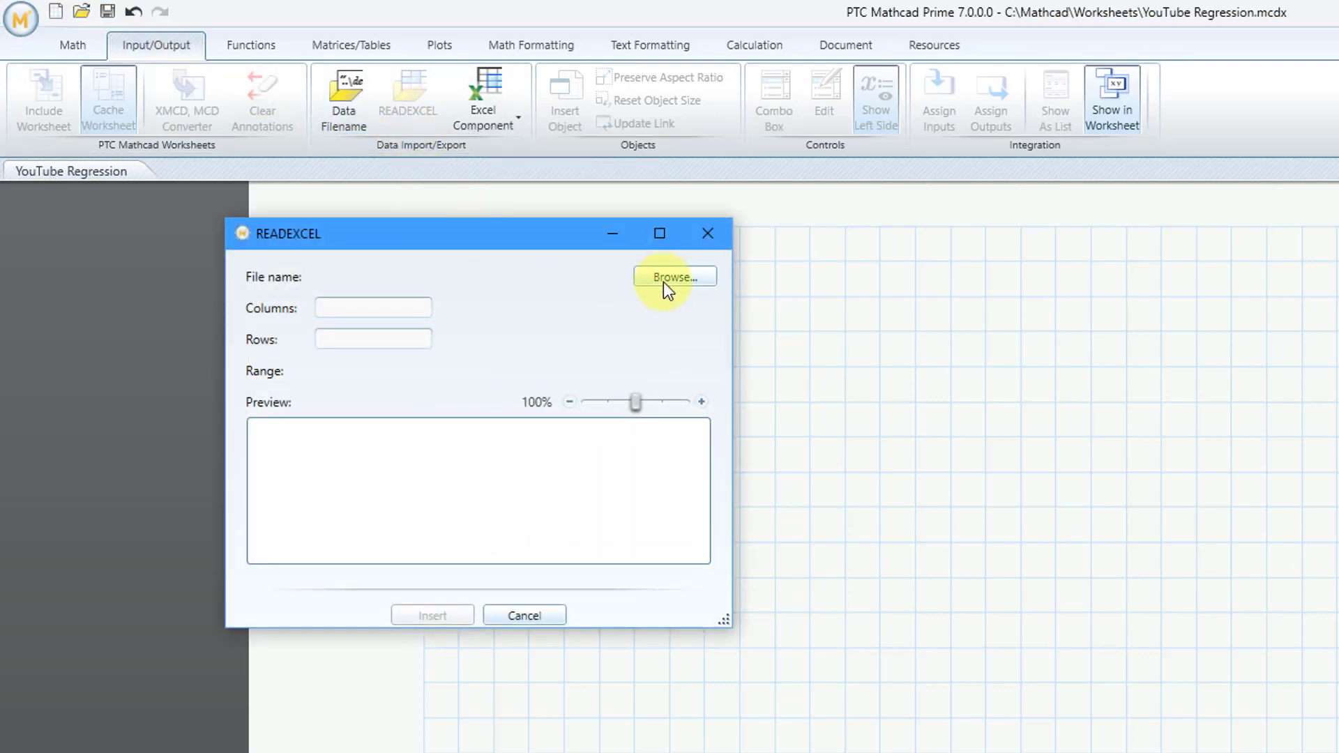
click(670, 278)
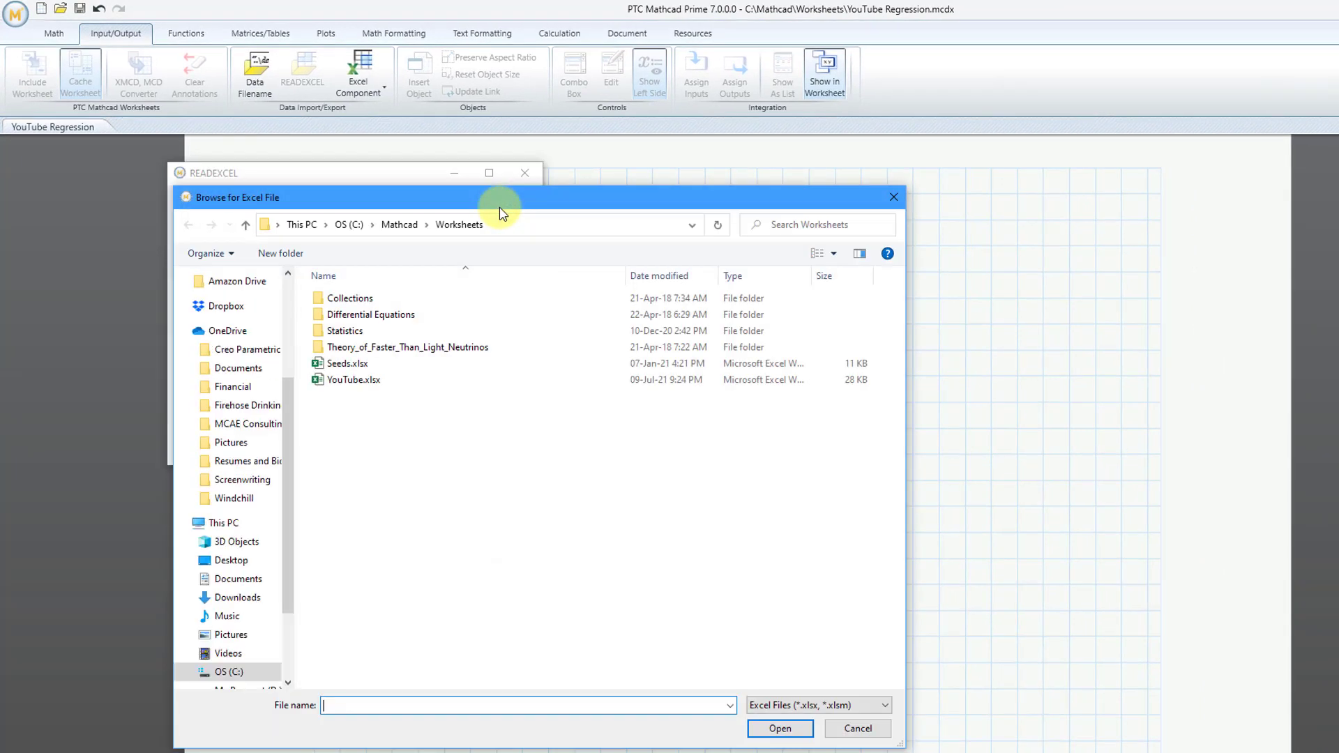
click(354, 381)
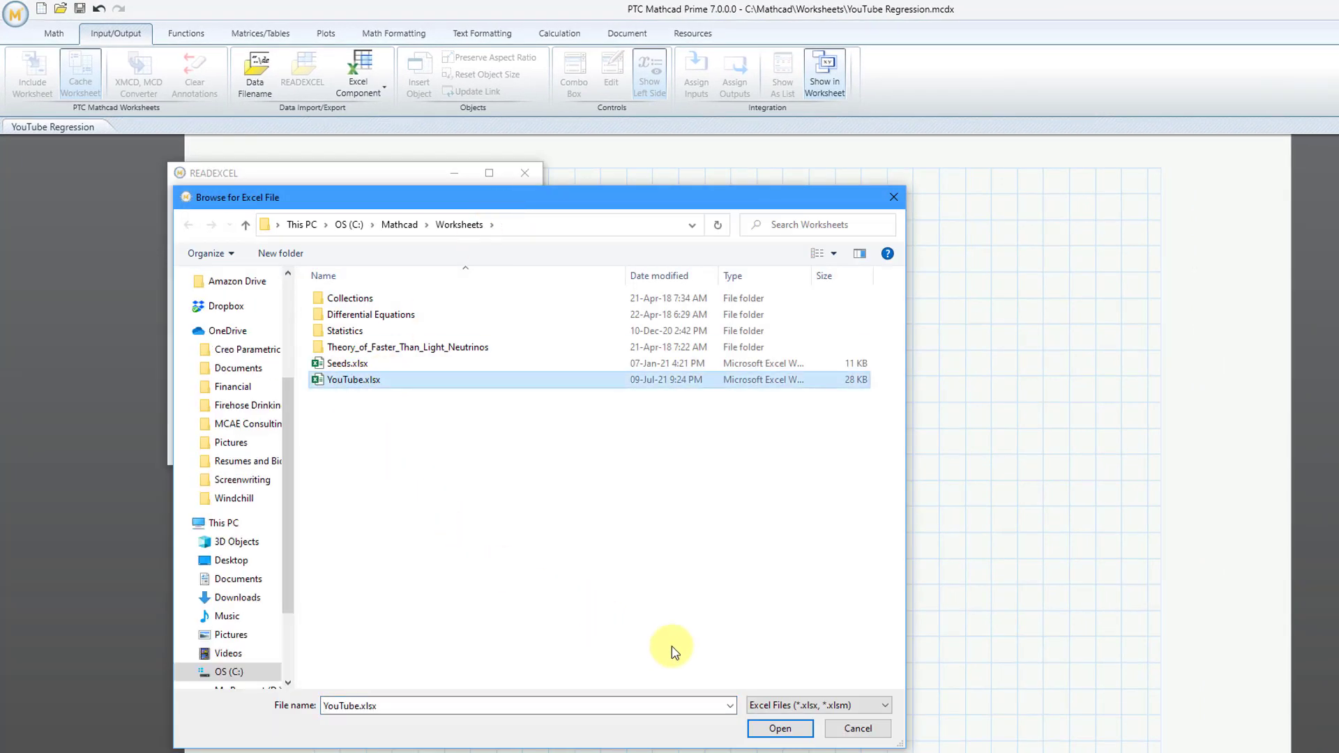
click(779, 728)
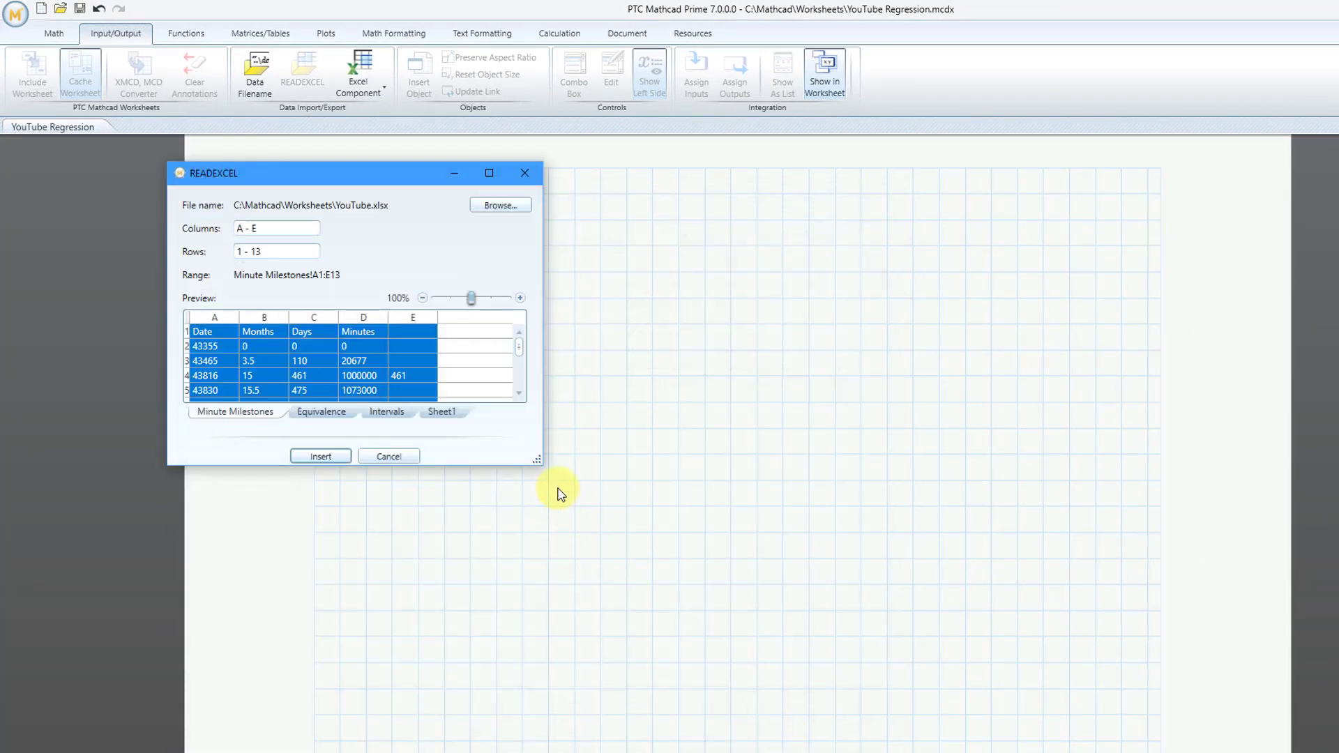
drag(535, 462, 598, 638)
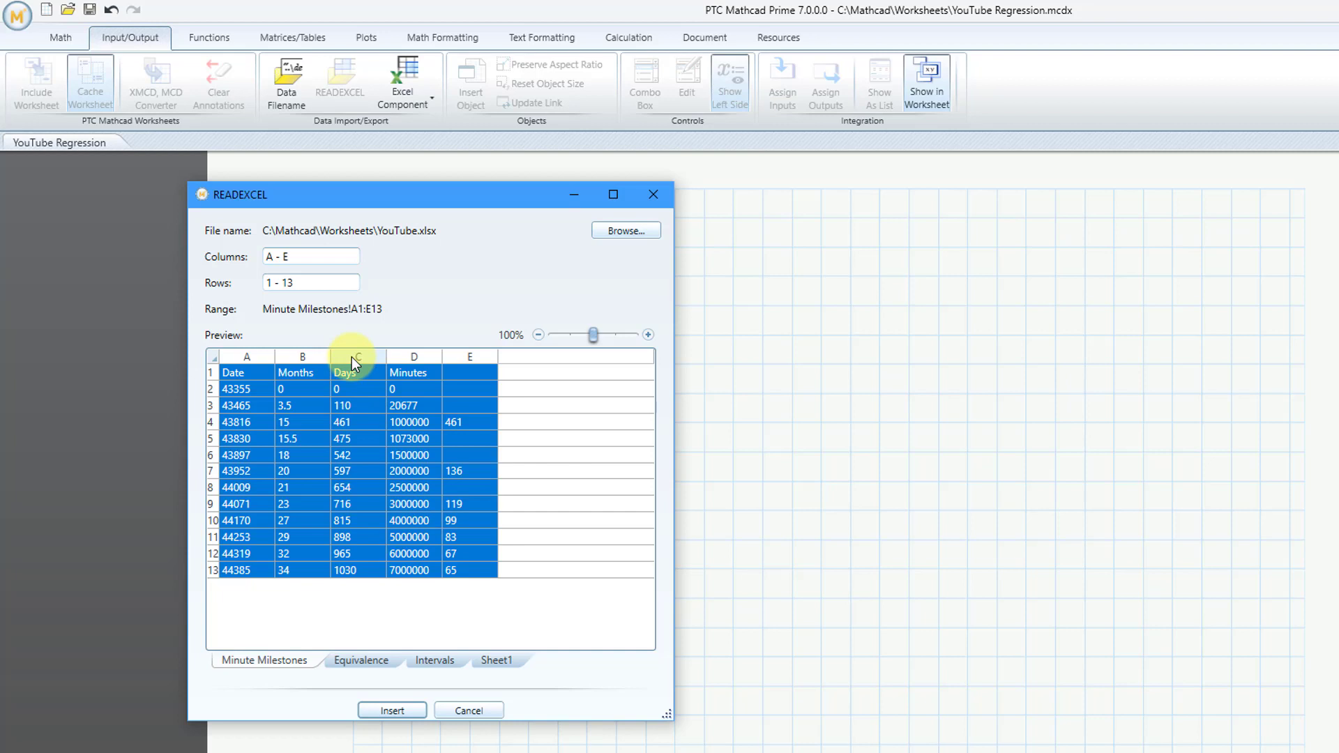
Step: Import columns C–D, rows 2–13 of Minute Milestones into ViewingData
click(273, 257)
key(BackSpace)
text(C)
key(Right)
key(Right)
key(Right)
key(Delete)
text(D)
click(276, 284)
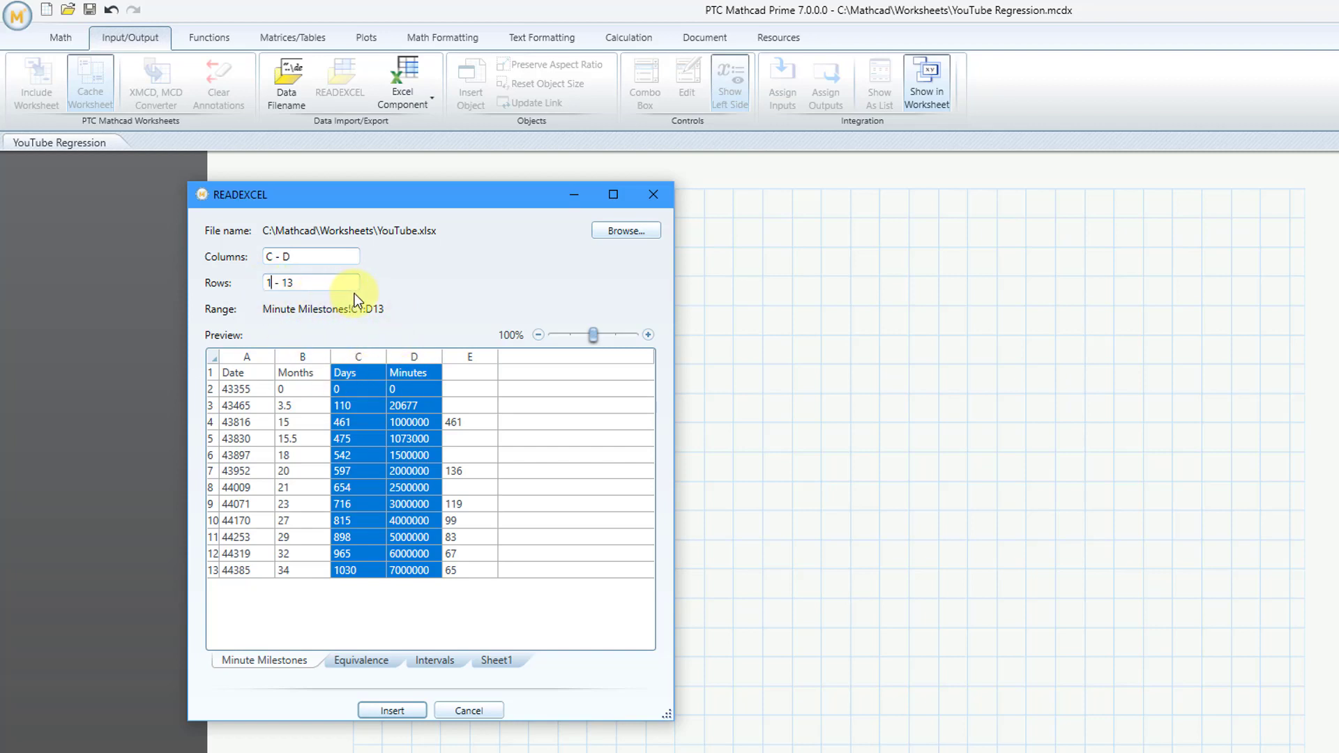
key(BackSpace)
text(2)
key(Tab)
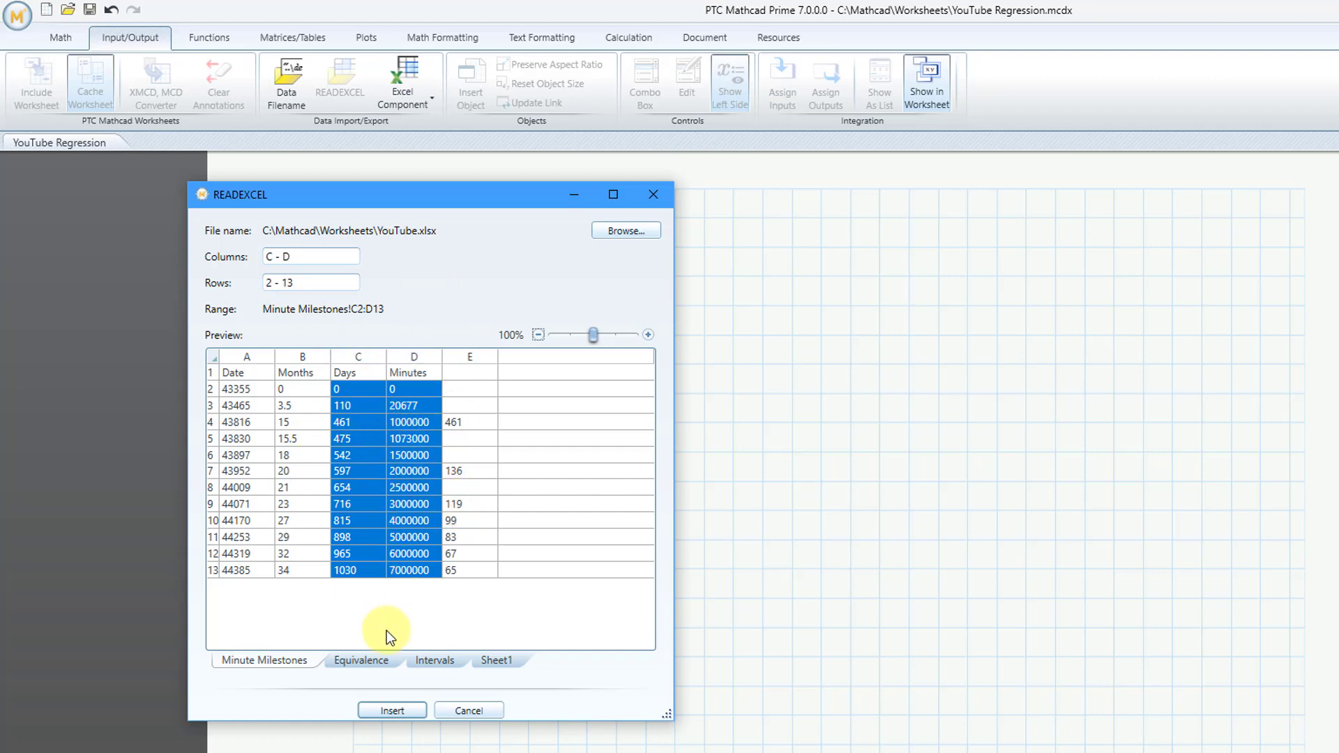
click(392, 710)
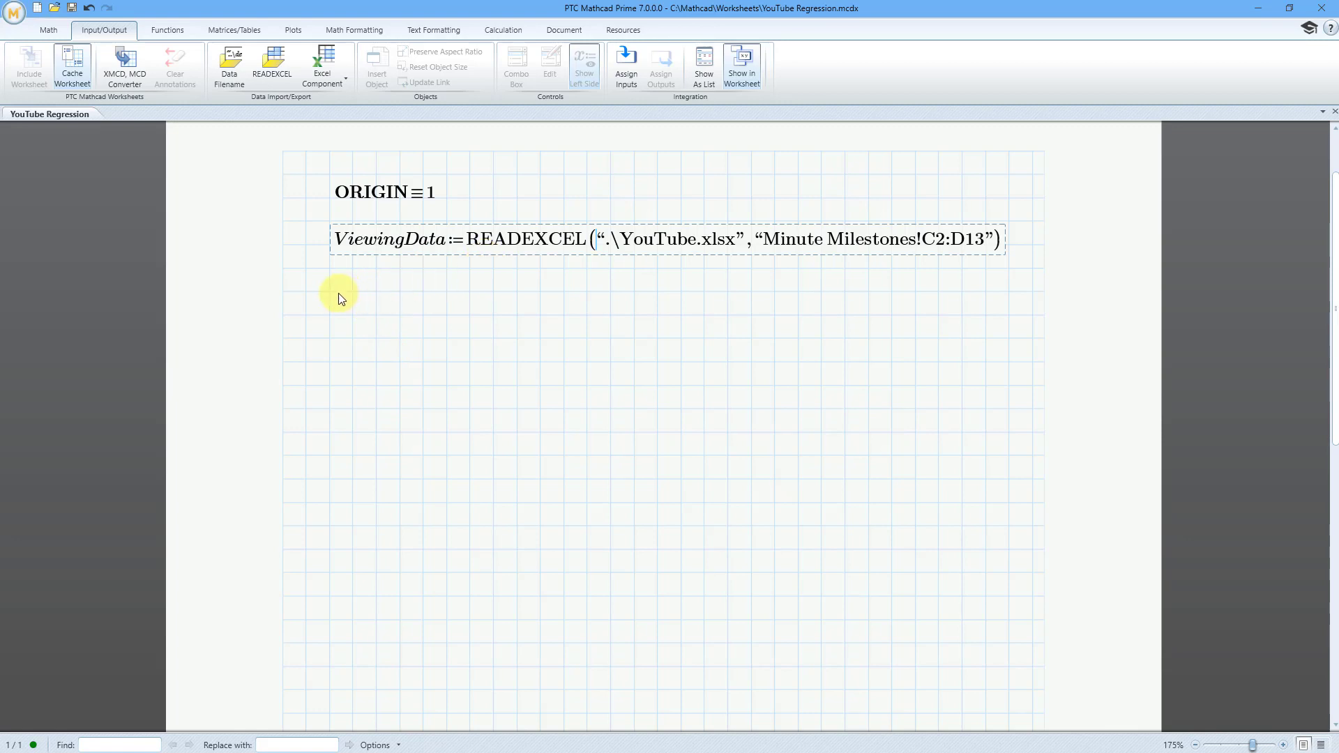
click(331, 456)
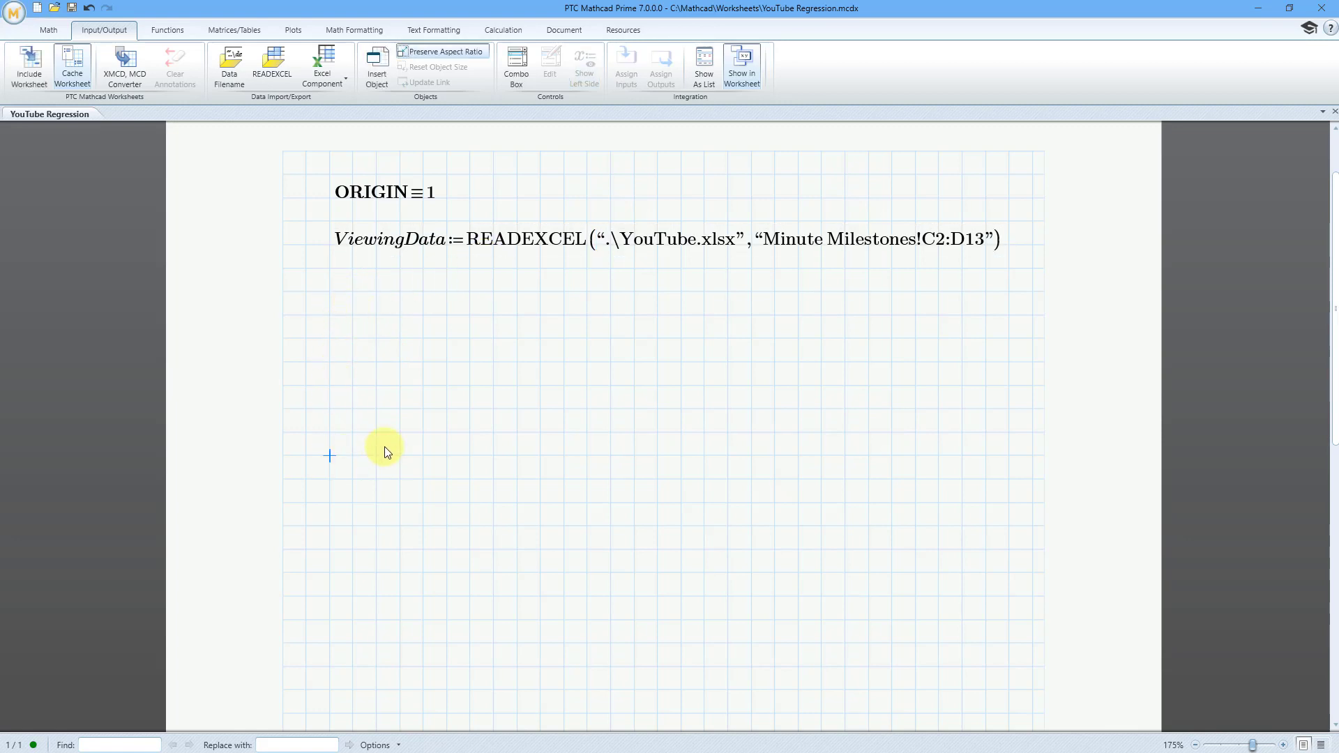
text(Viewing)
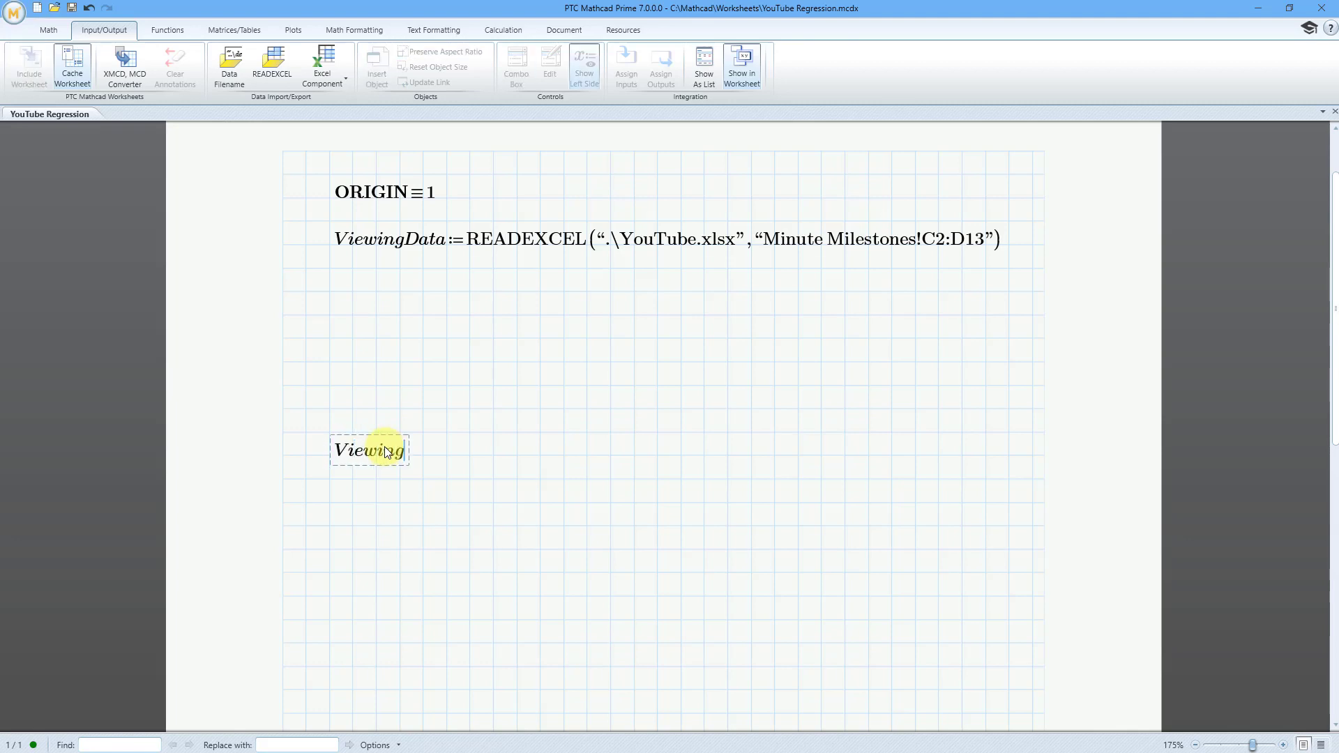
text(Data=)
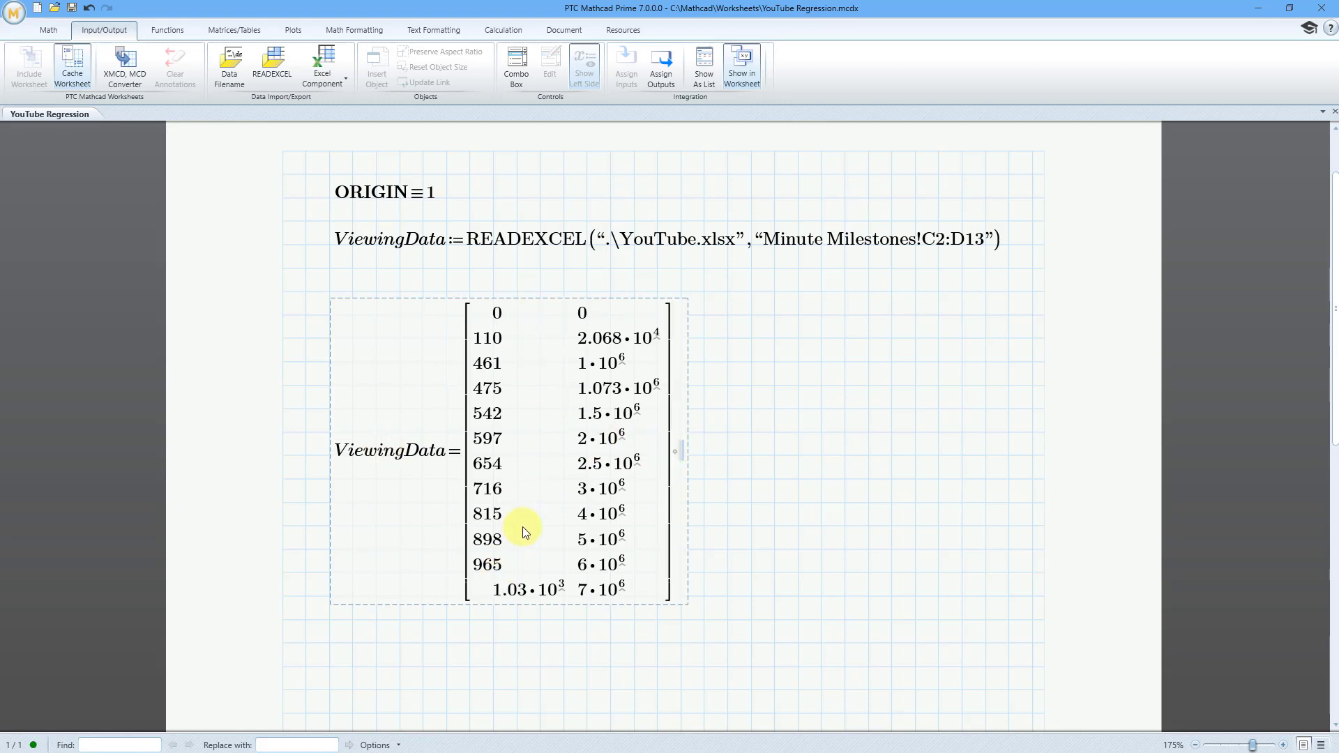
click(412, 605)
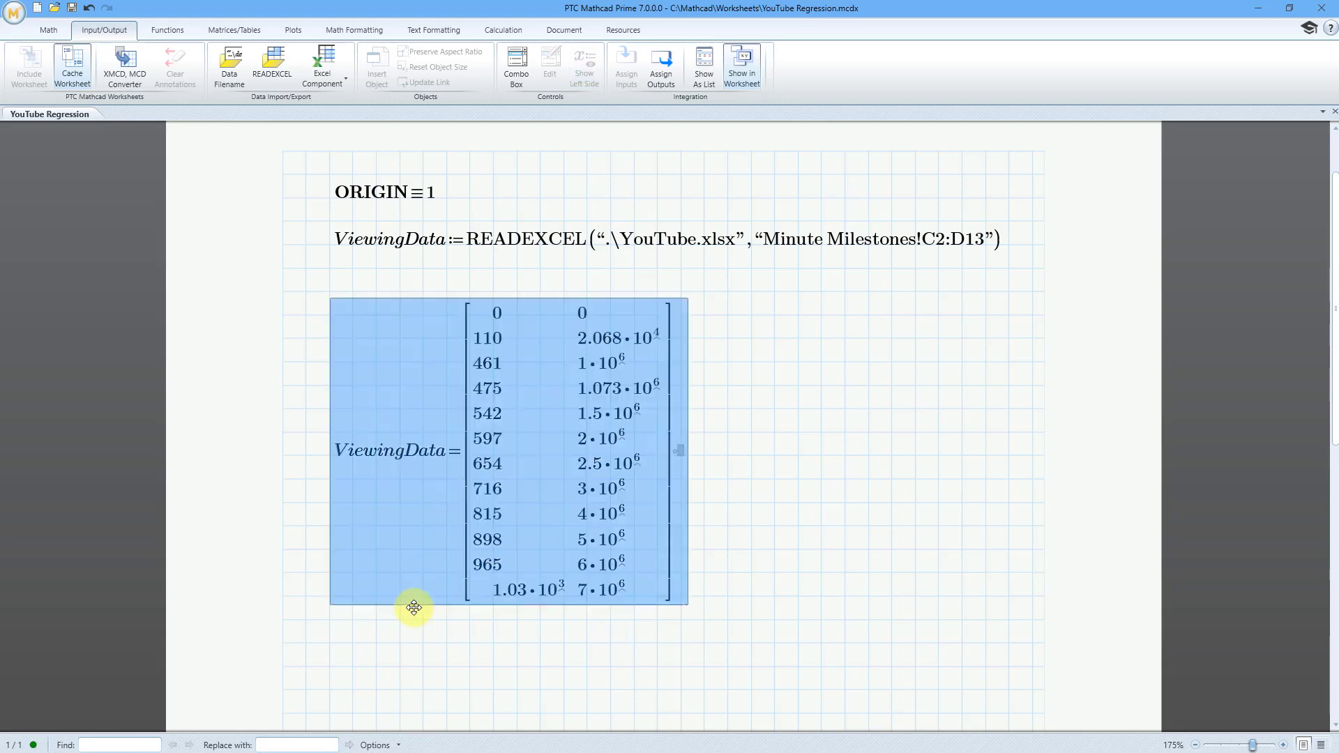
key(Delete)
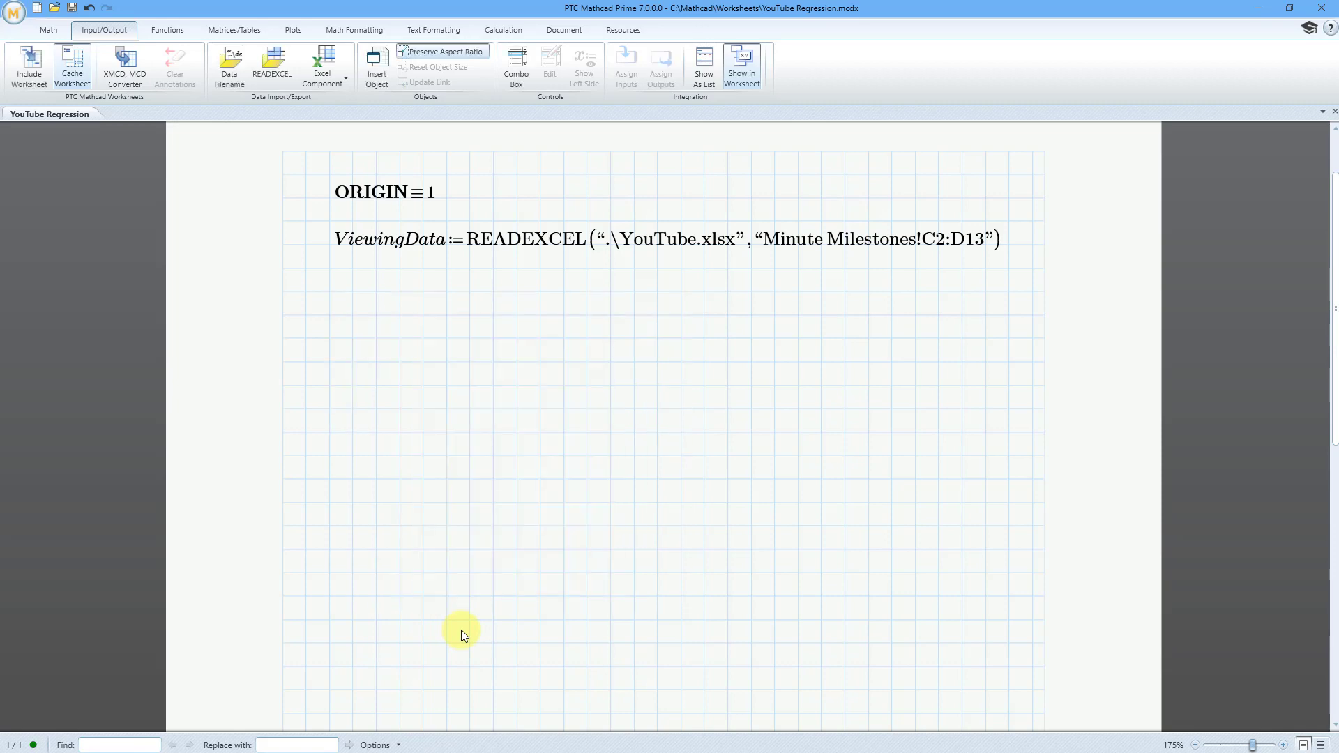
Step: Enter Days := ViewingData and attach a Matrix Column operator to ViewingData
click(332, 293)
text(Days:=)
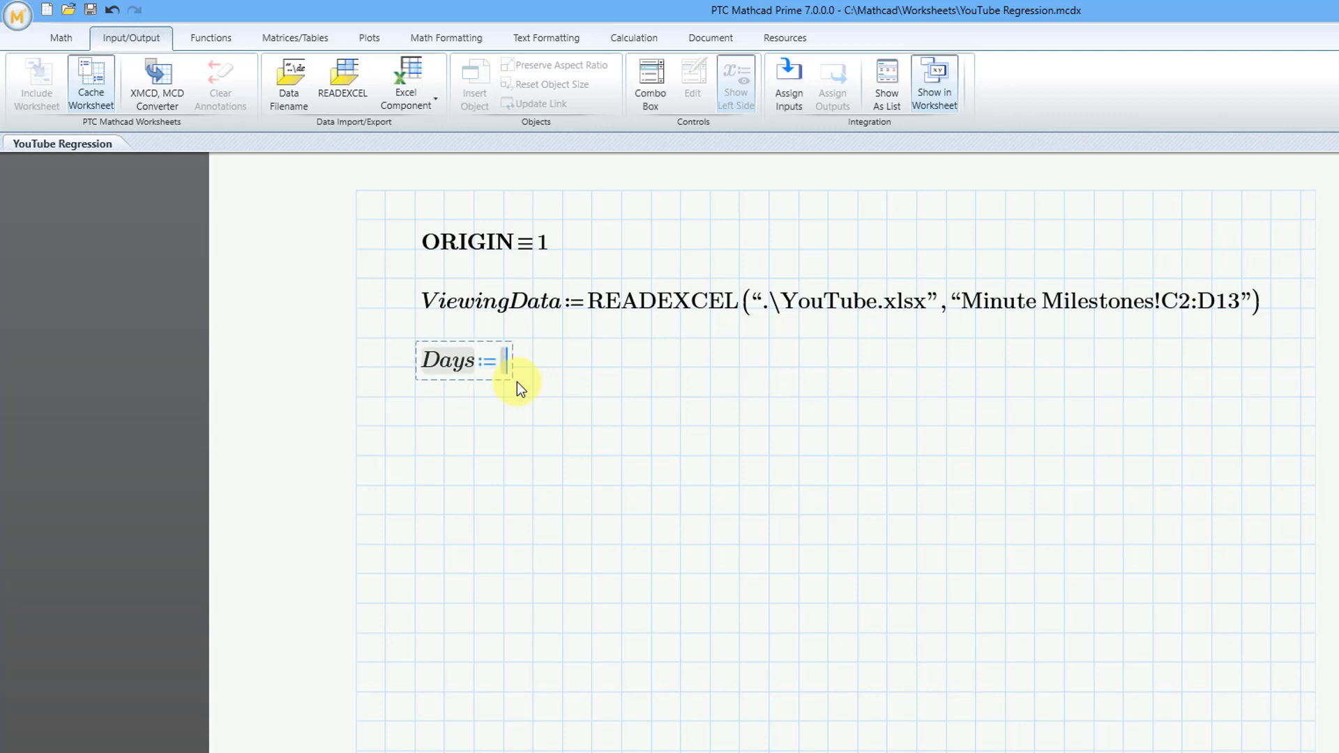
text(Viewei)
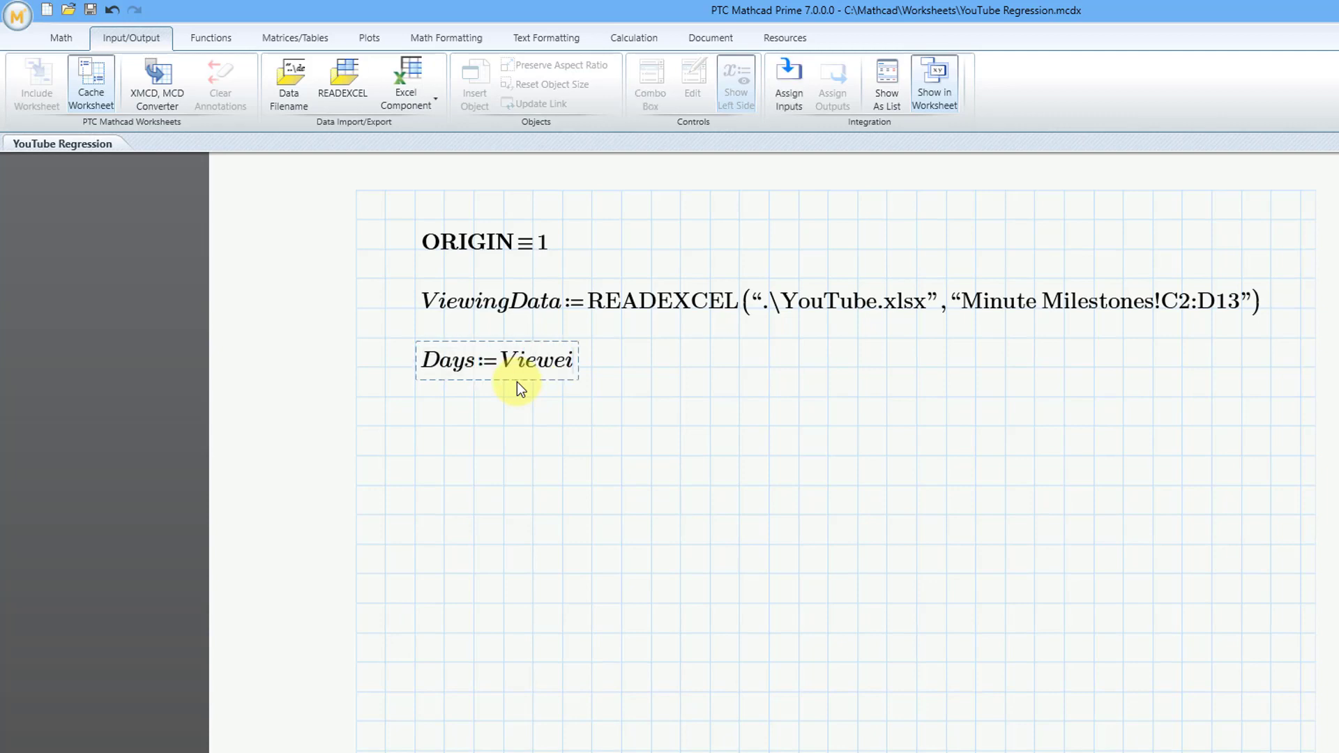
key(BackSpace)
key(BackSpace)
text(ingData)
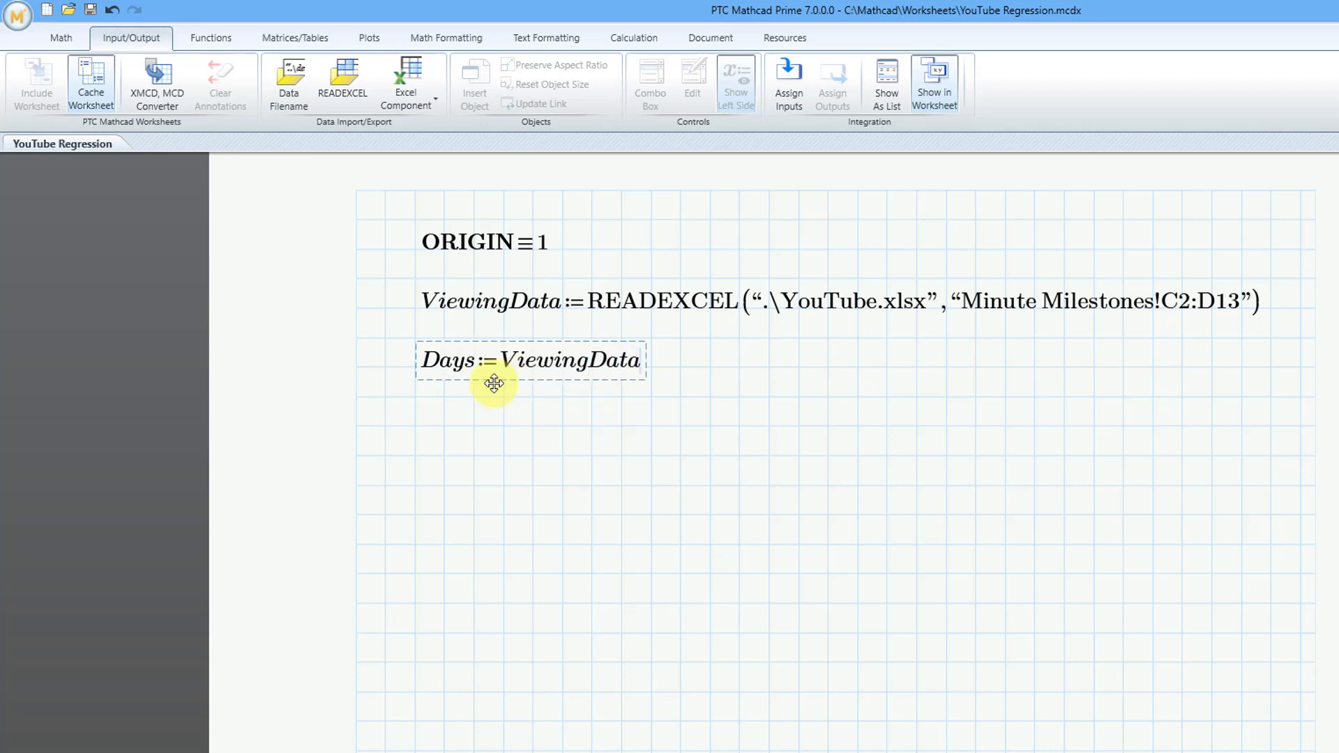
click(289, 44)
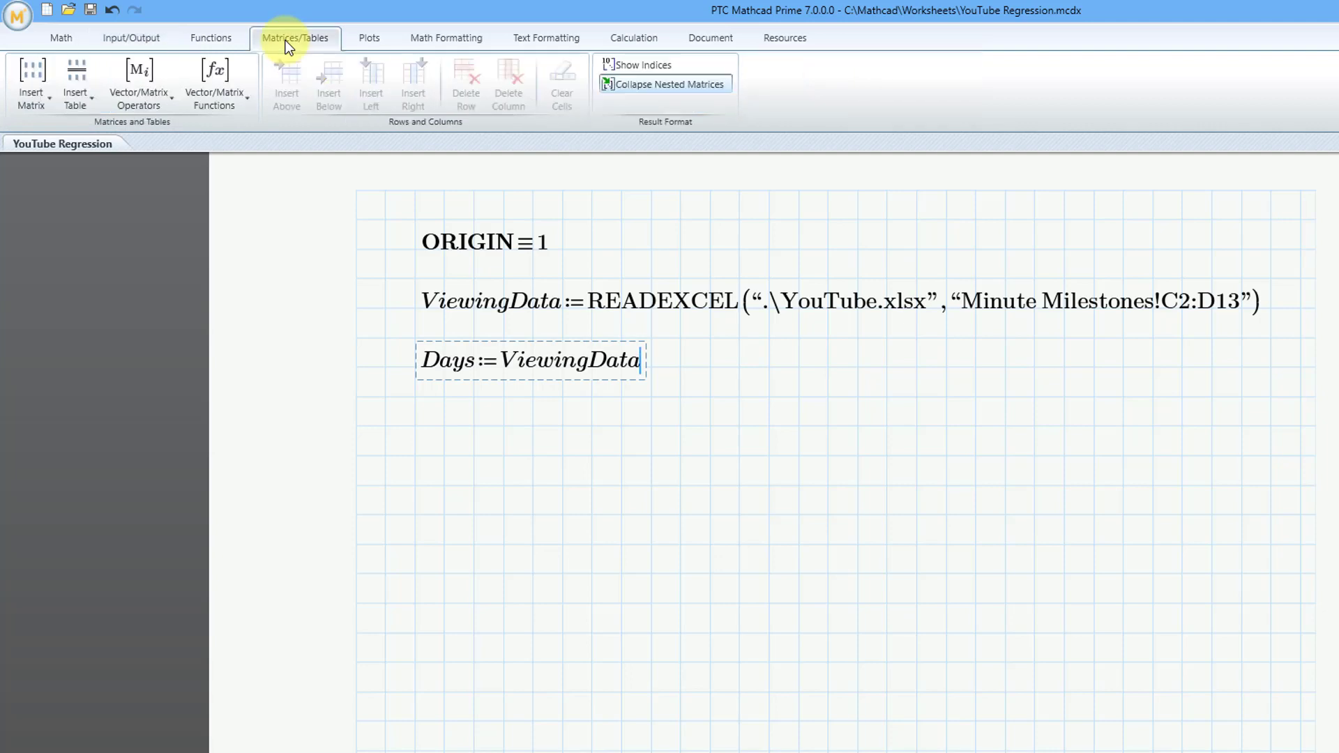
click(242, 110)
click(160, 103)
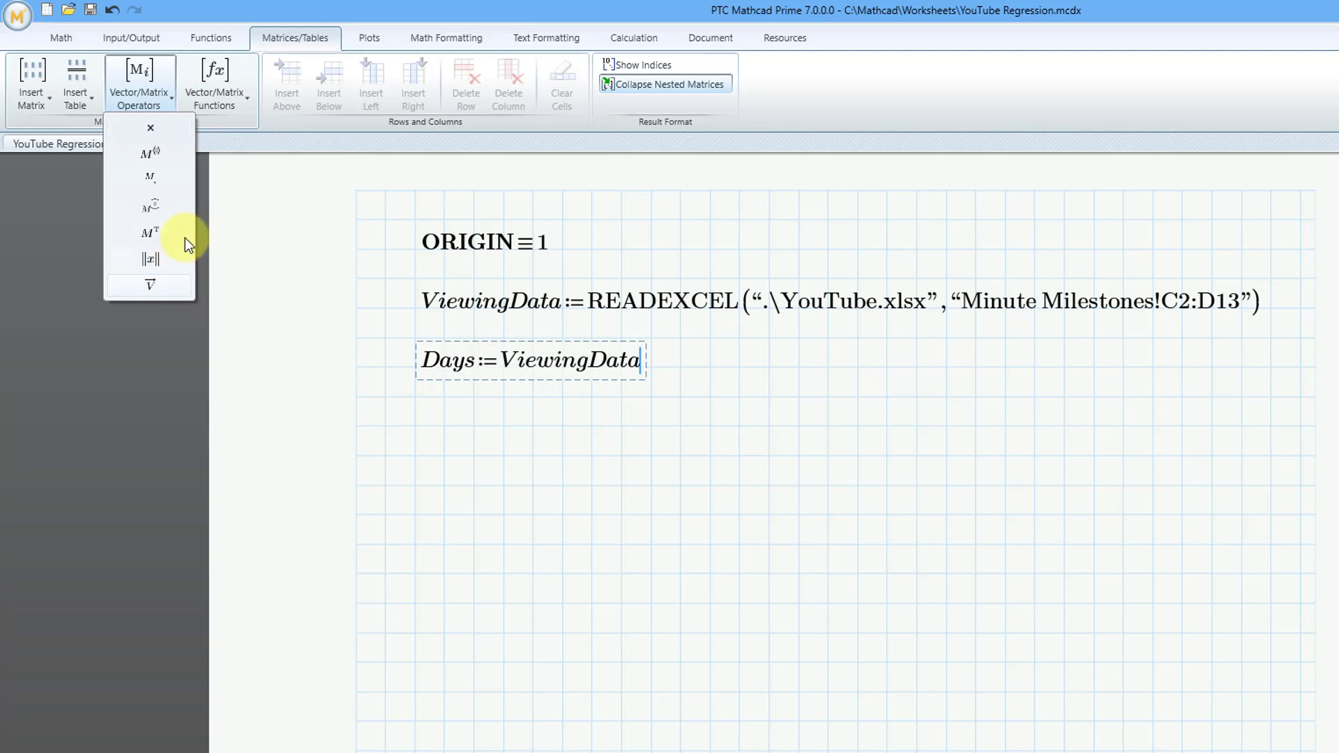
click(164, 158)
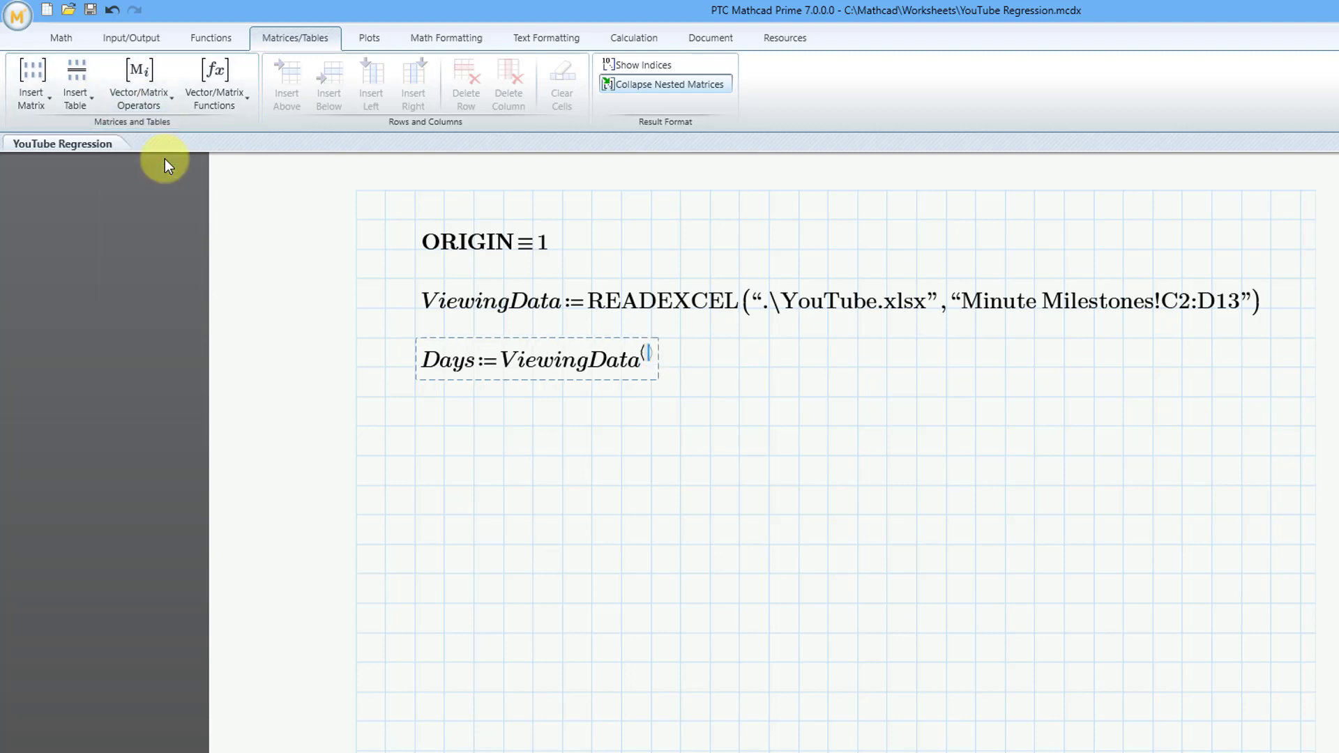
Step: Set Days to column 1, then define Minutes := ViewingData column 2 beside it
text(1)
click(829, 368)
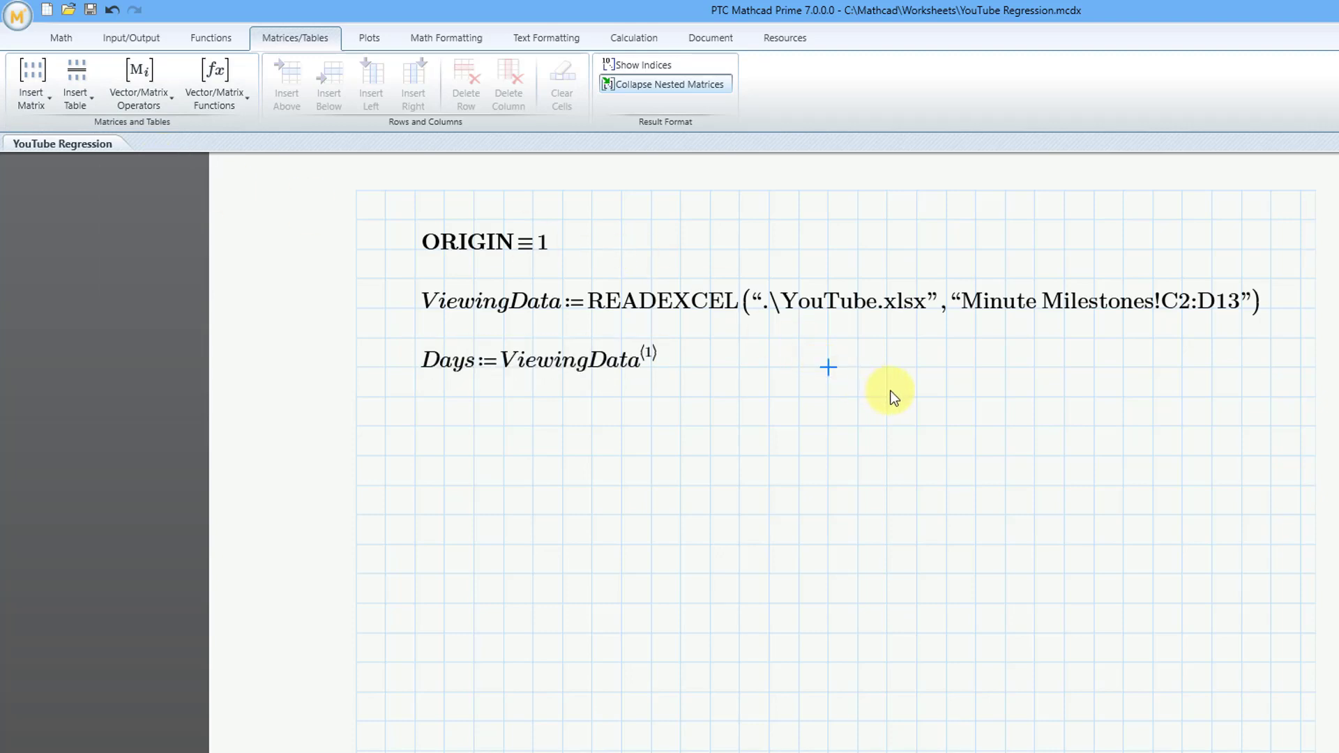
text(Minutes)
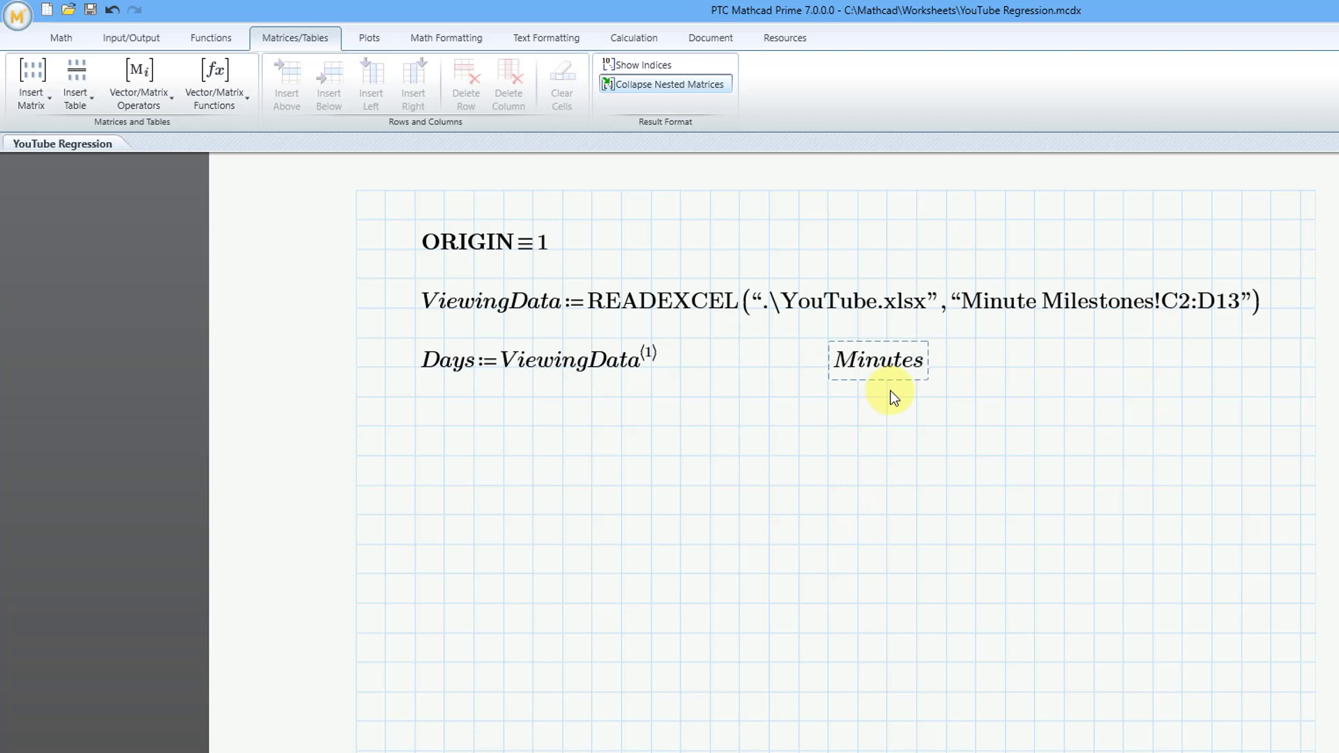
text(:=Vi)
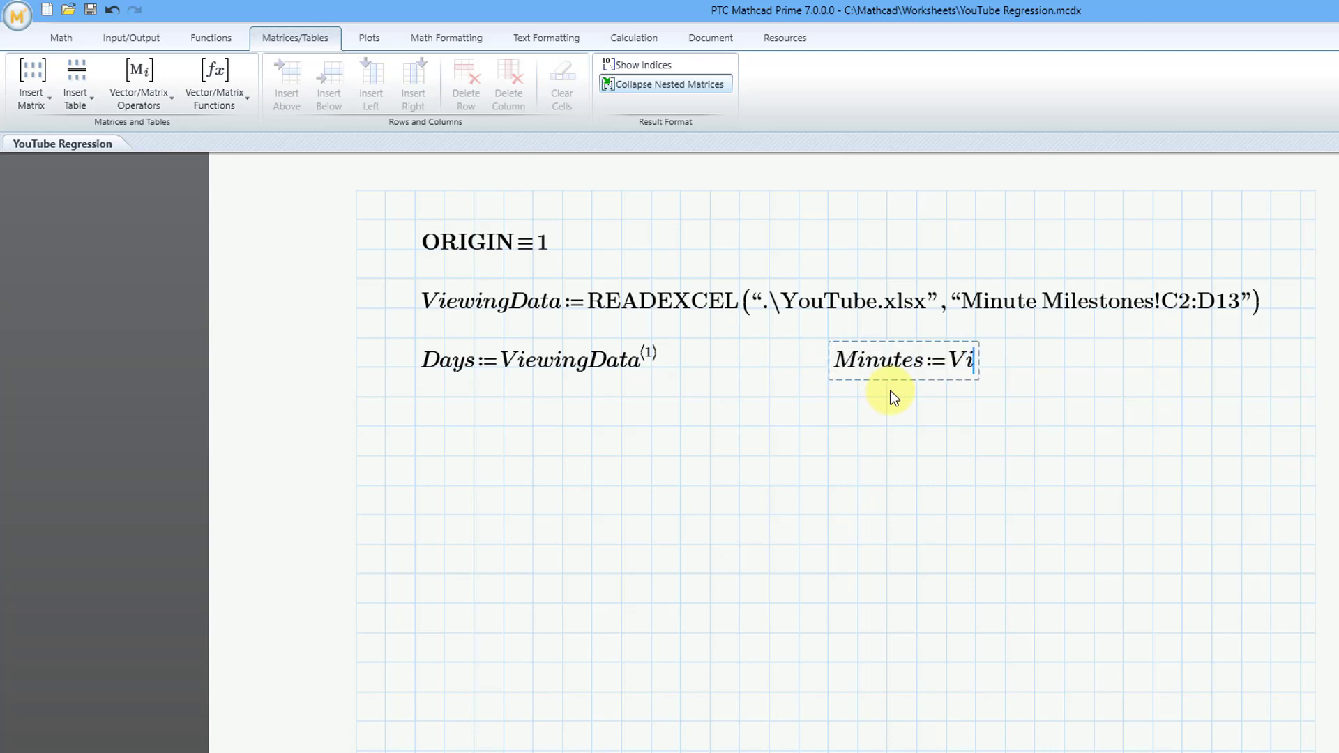
text(ewingDa)
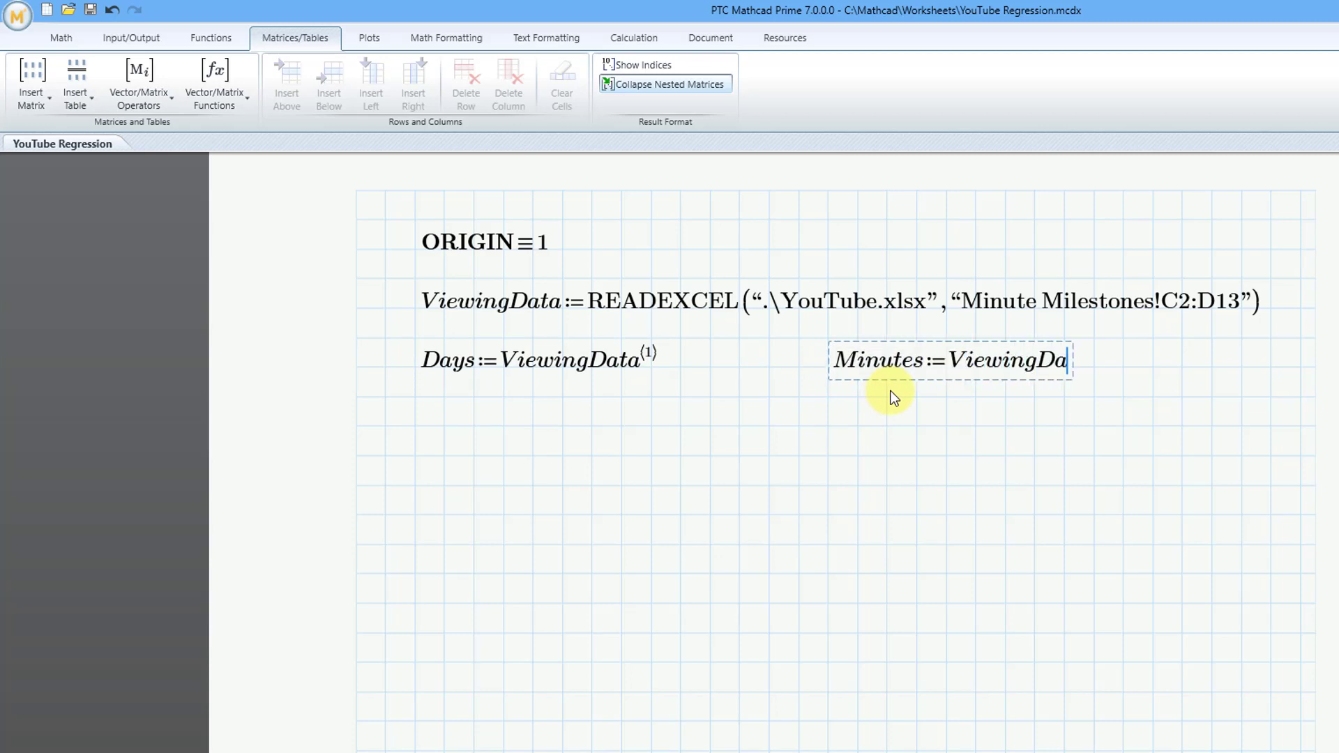
text(ta)
key(ctrl+shift+c)
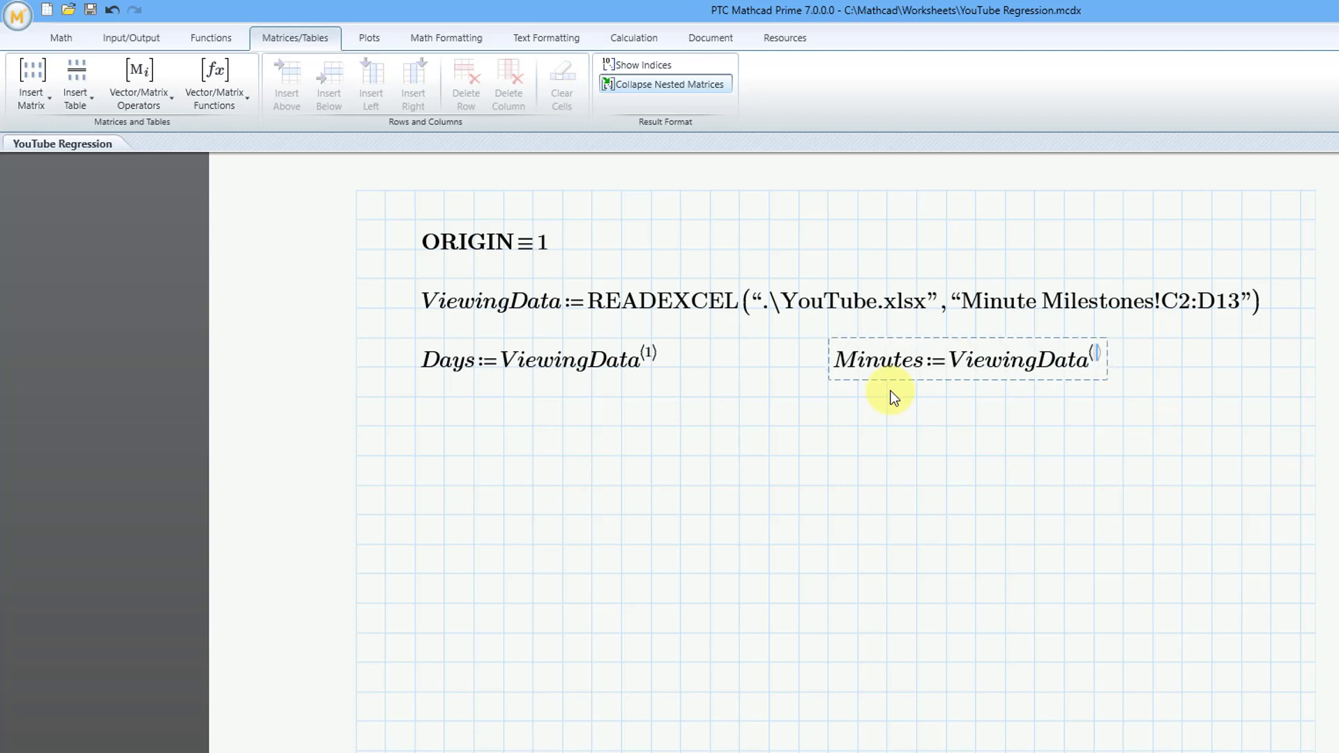
text(2)
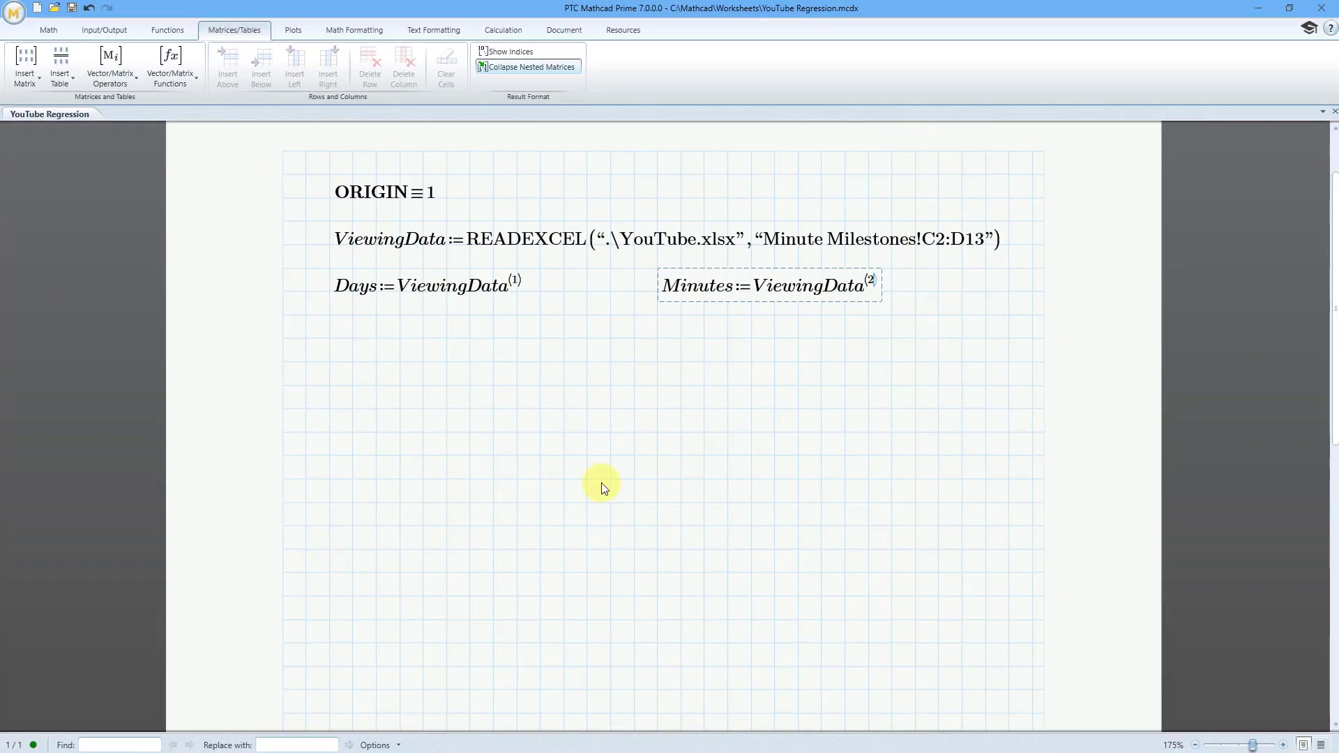
Step: Insert an empty chart component below the Days and Minutes definitions
click(330, 619)
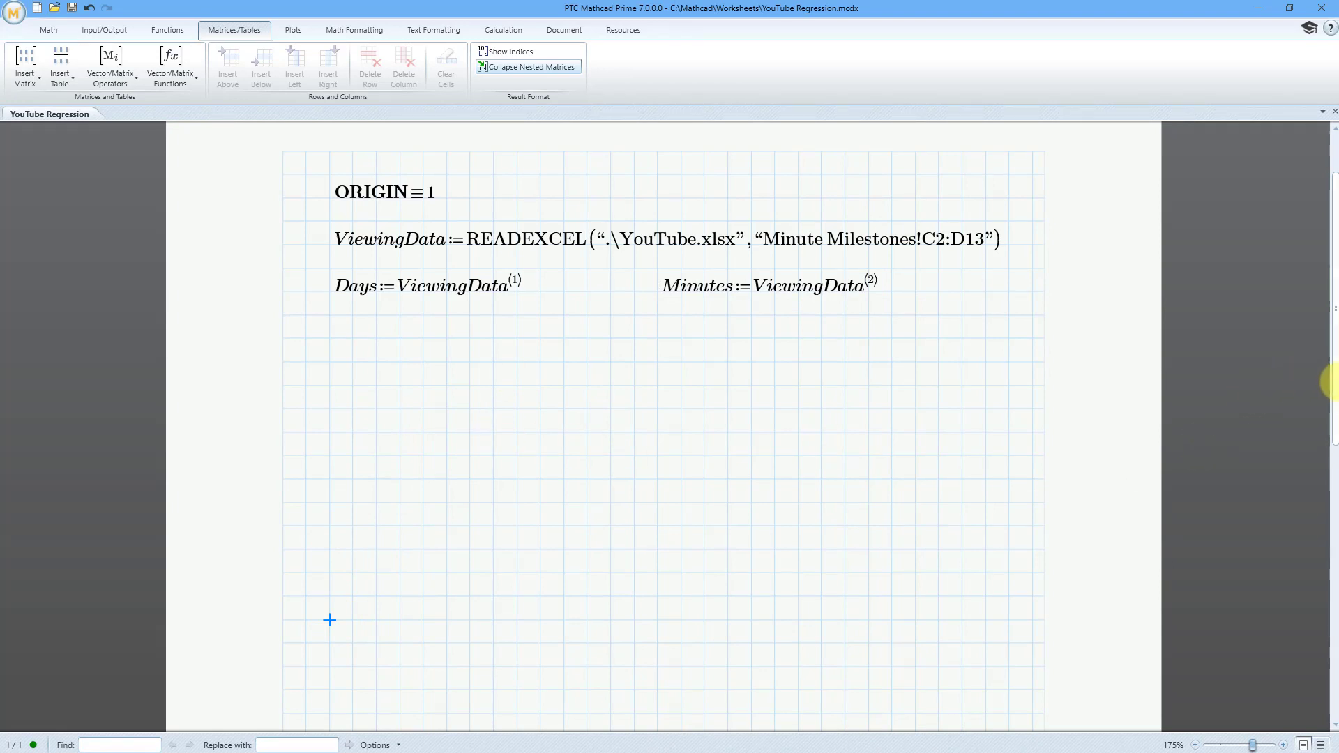
drag(1336, 383, 1335, 538)
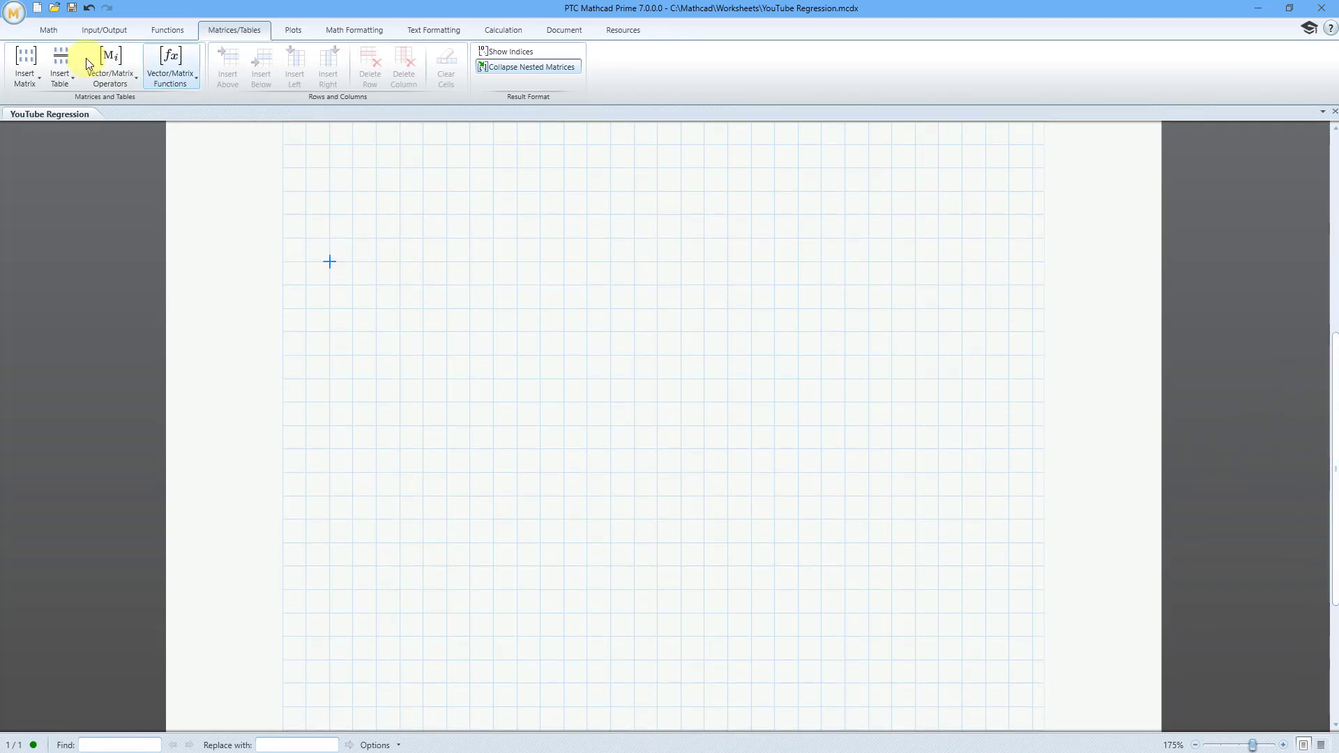
click(48, 30)
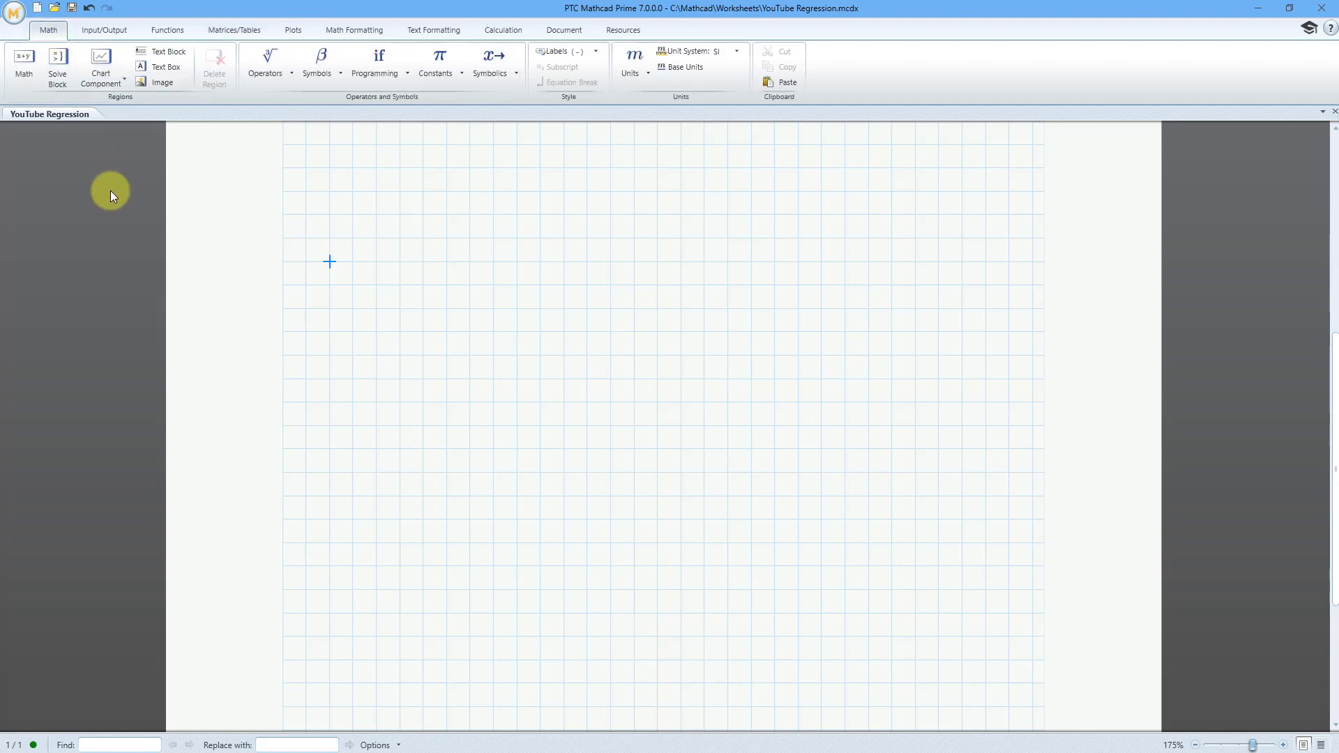
click(103, 78)
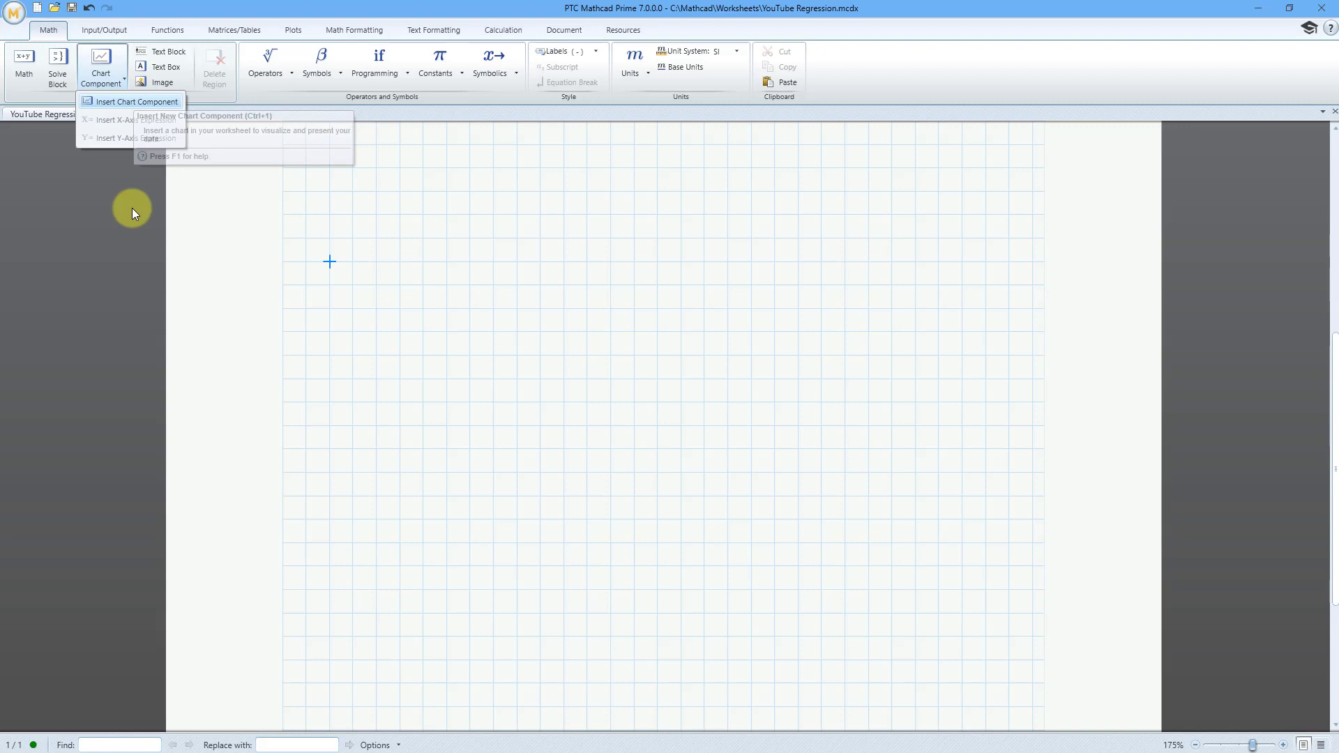
key(ctrl+1)
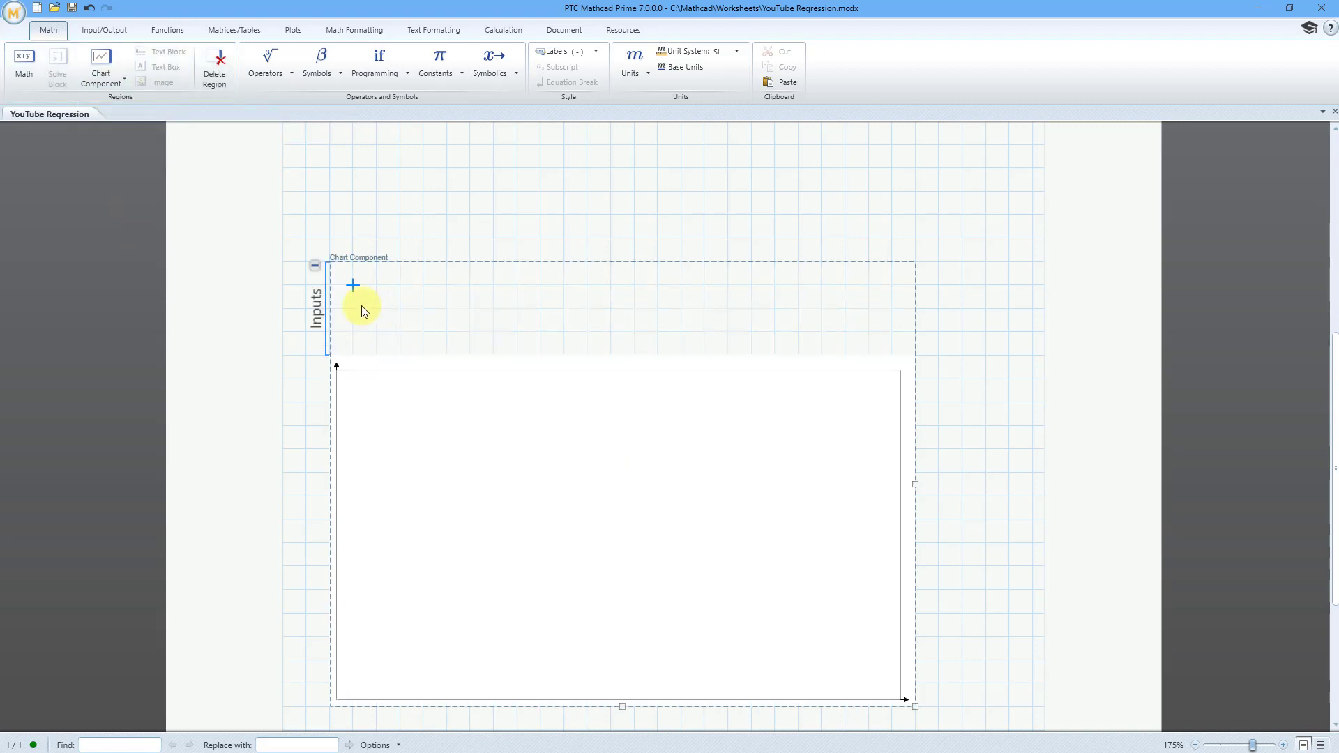
Step: Give the chart inputs X₁ := Days and Y₁ := Minutes
right_click(354, 289)
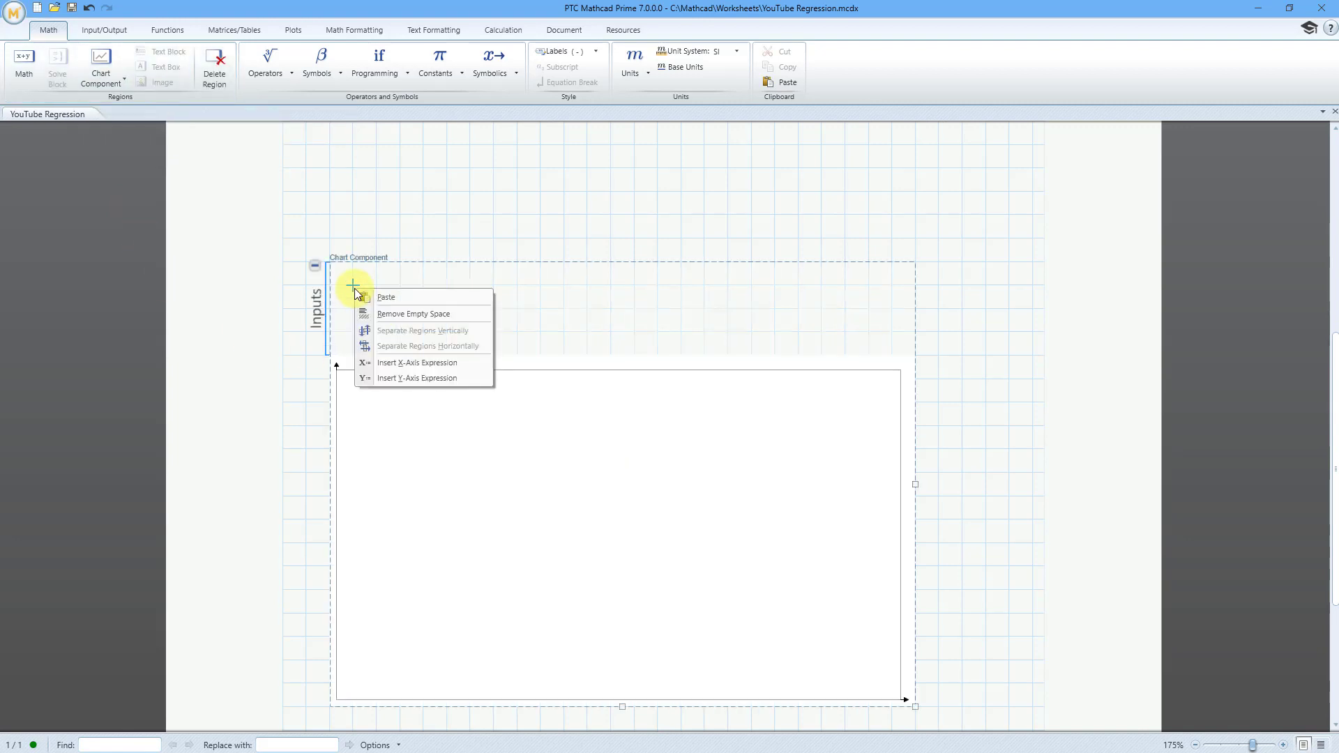
click(408, 364)
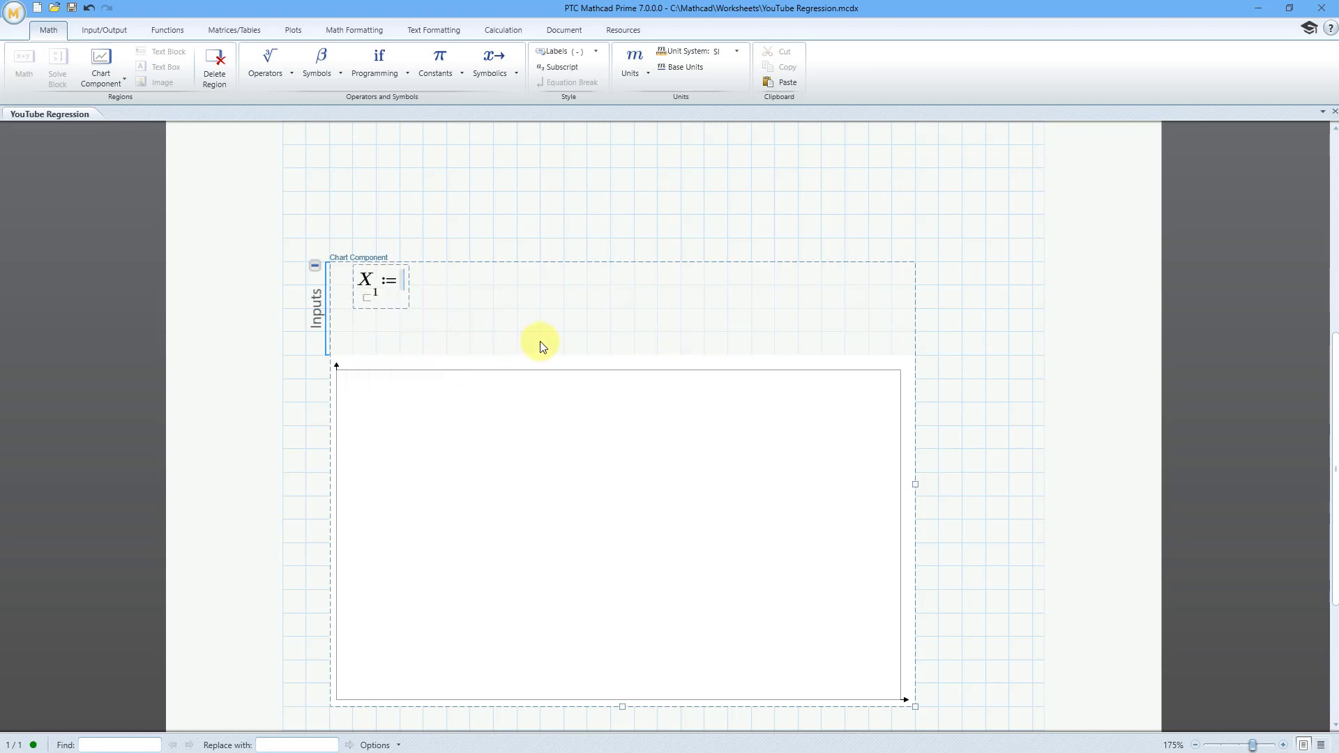
text(Days)
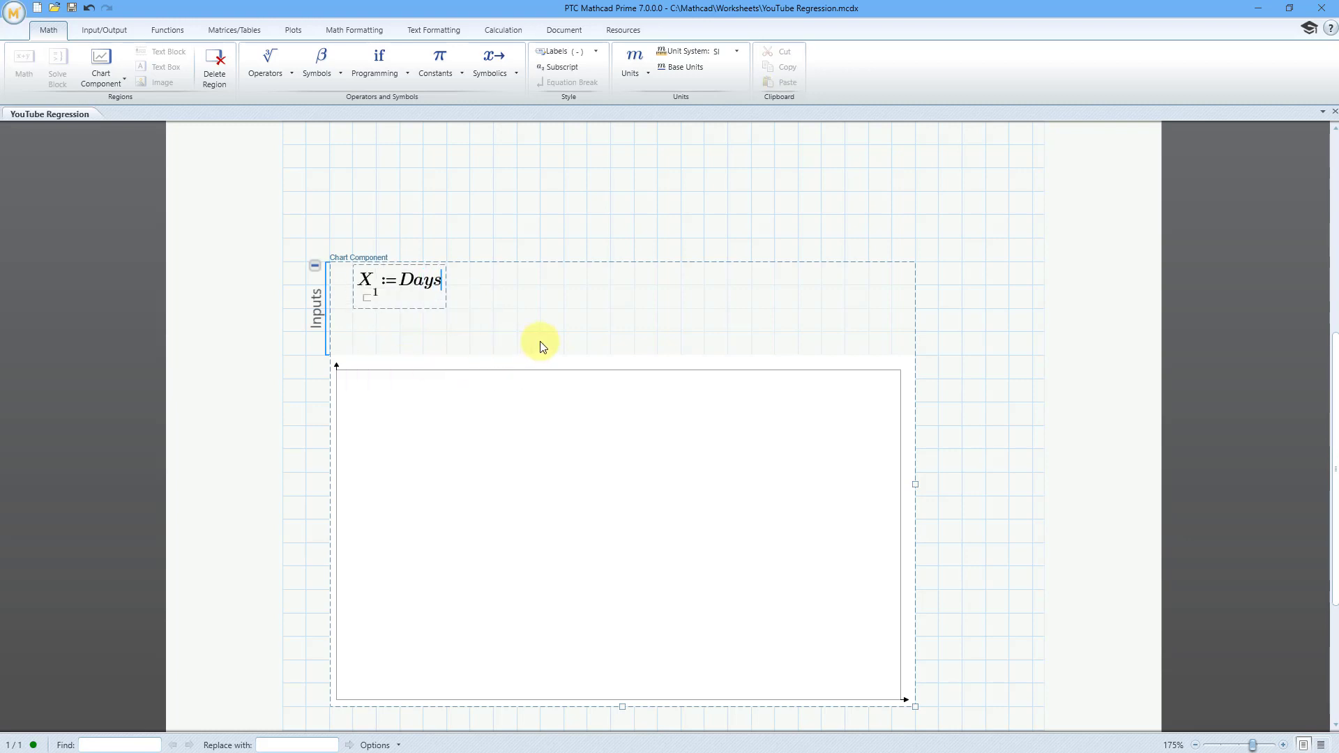
click(353, 331)
right_click(354, 332)
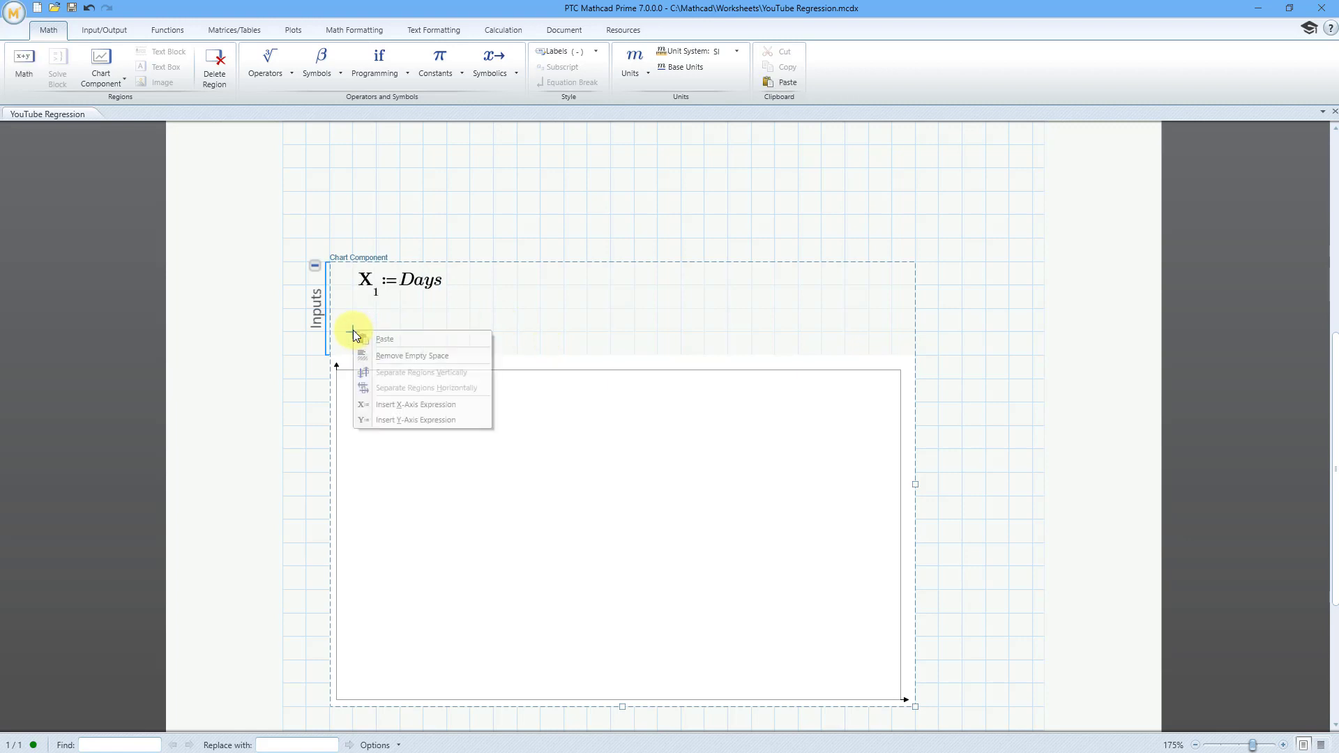
click(413, 421)
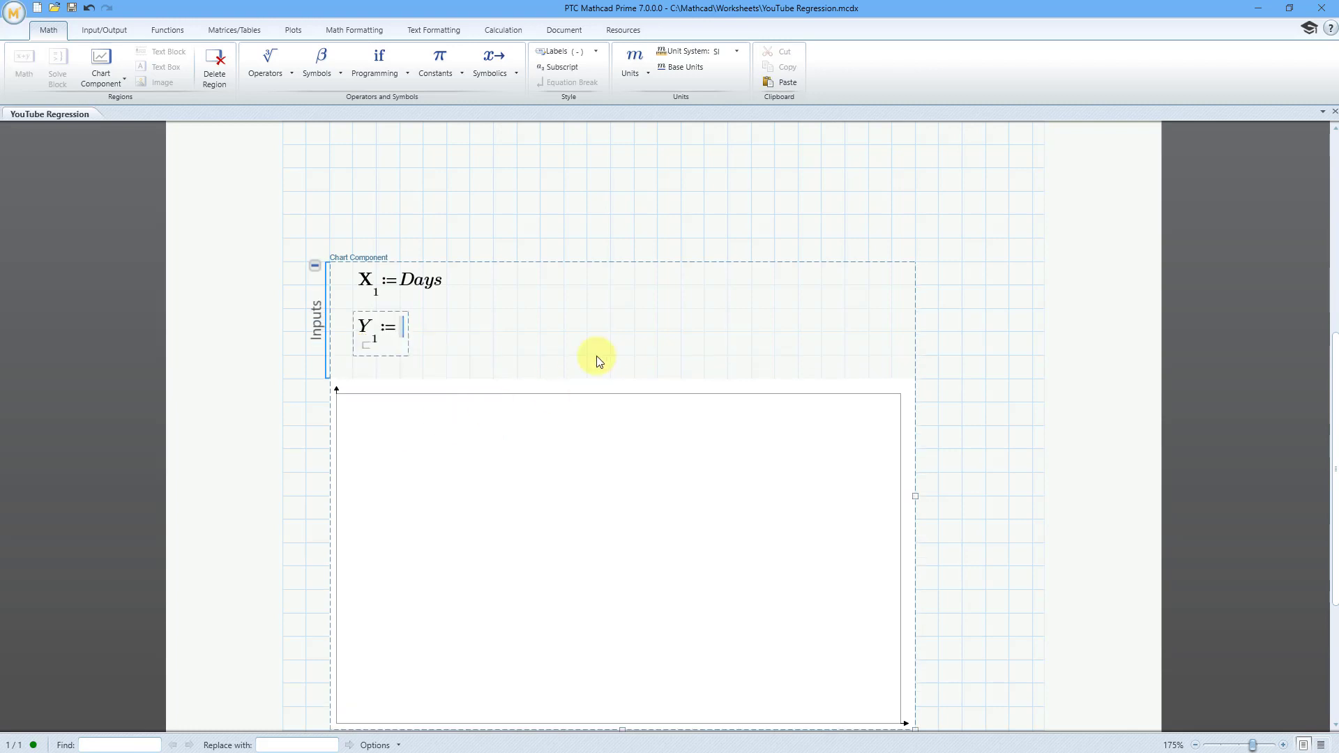
text(Minutes)
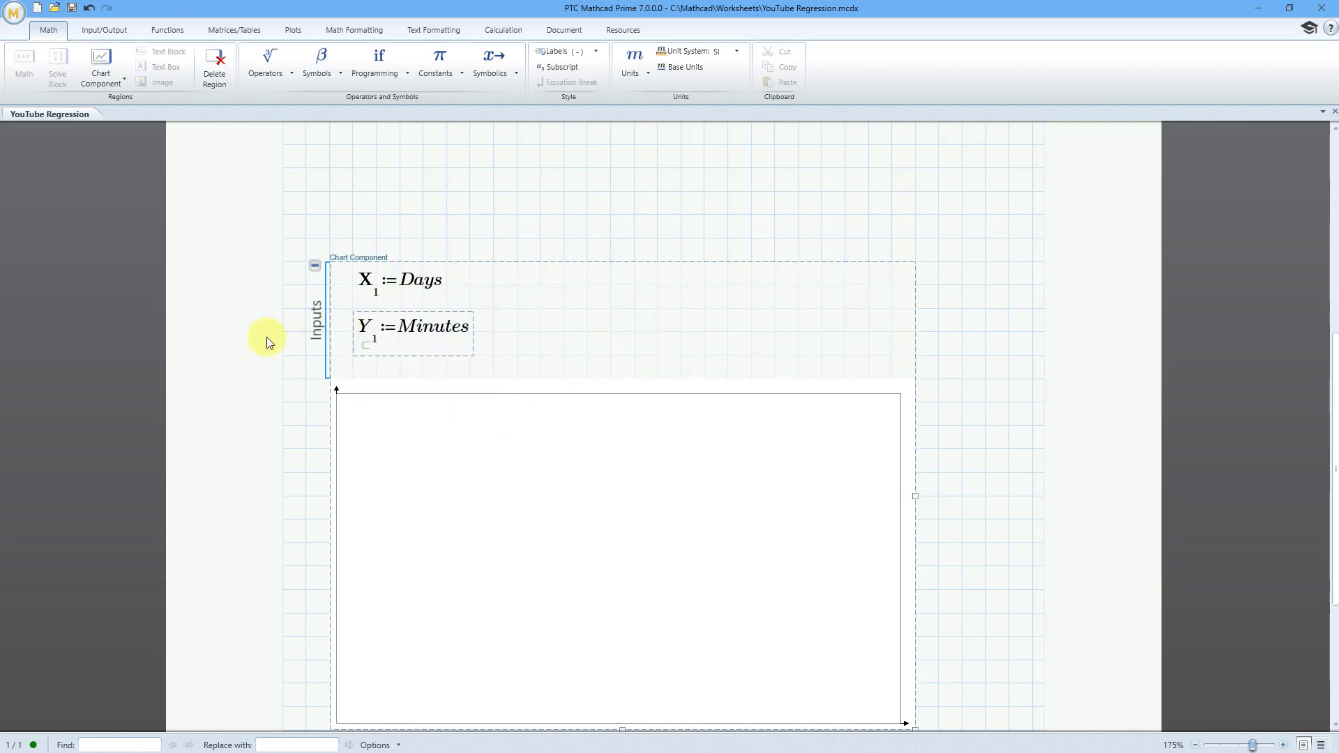
click(374, 215)
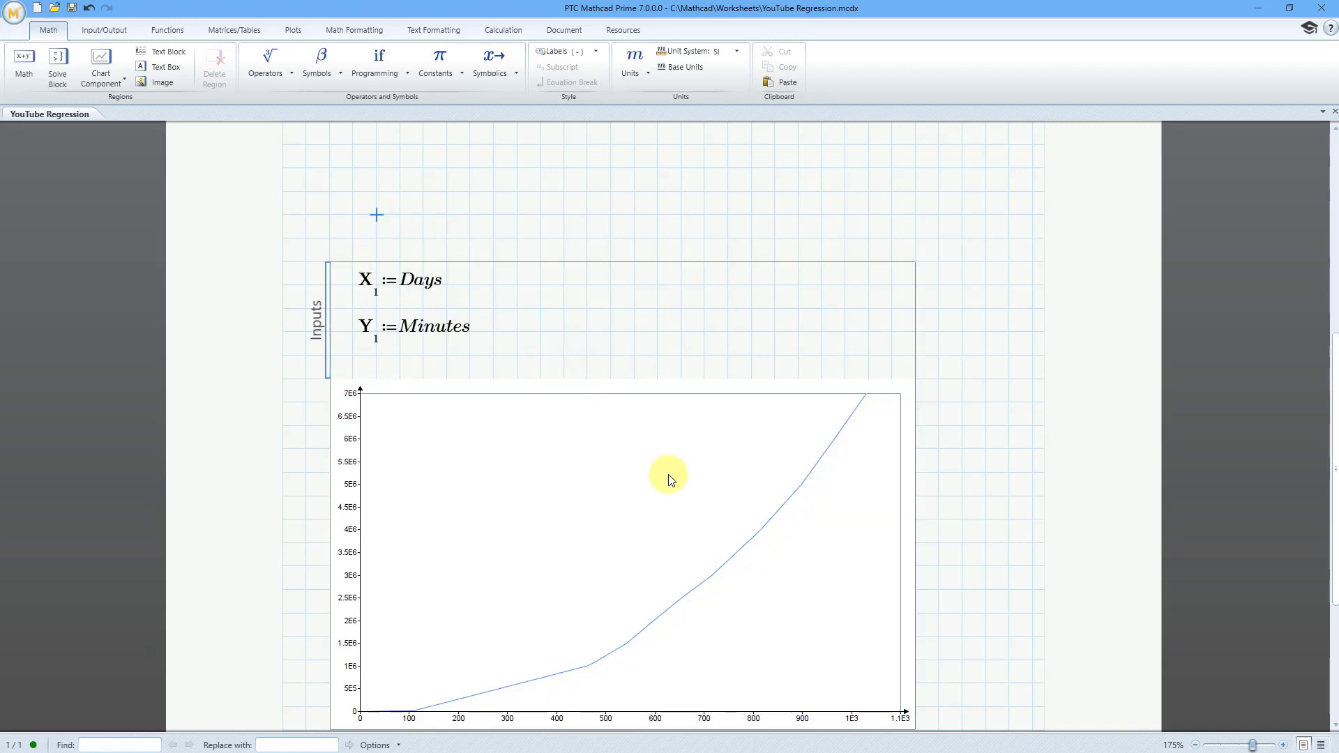
Step: Open the chart in the Mathcad Chart editor and enlarge its preview
double_click(574, 523)
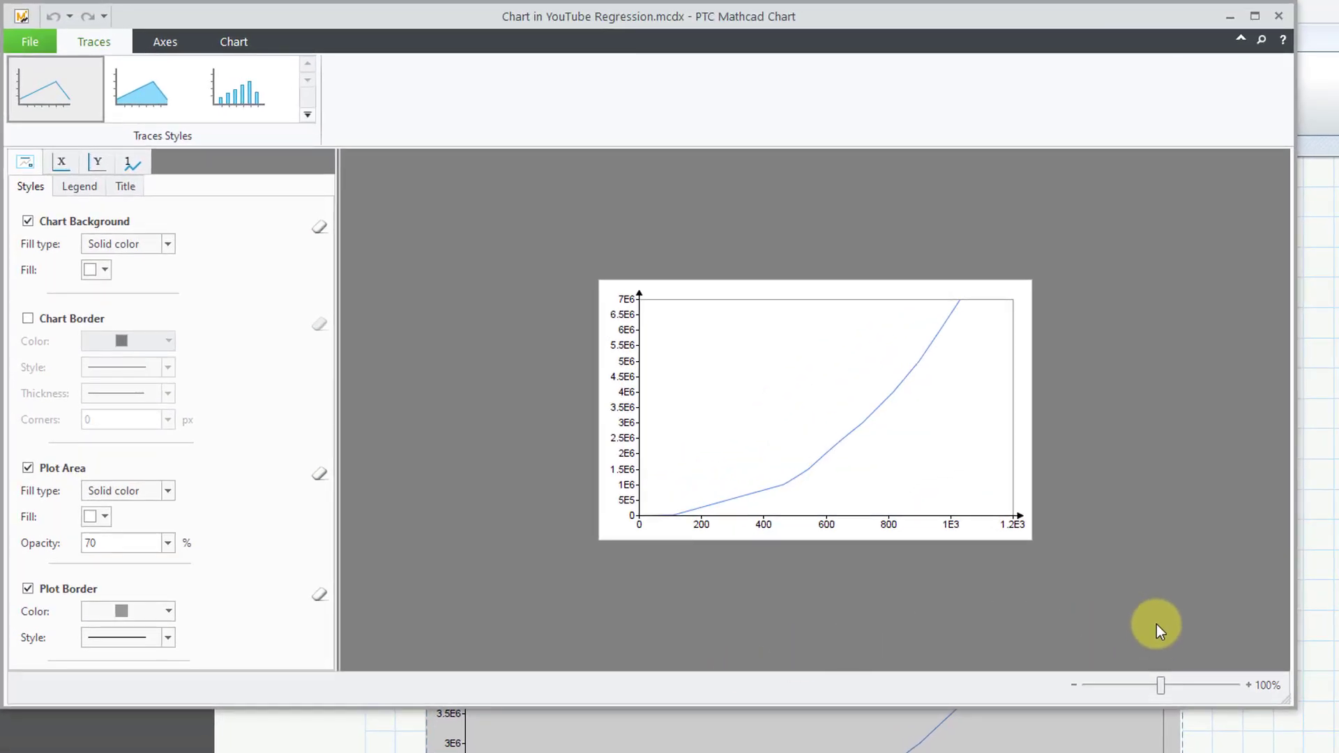
click(1251, 682)
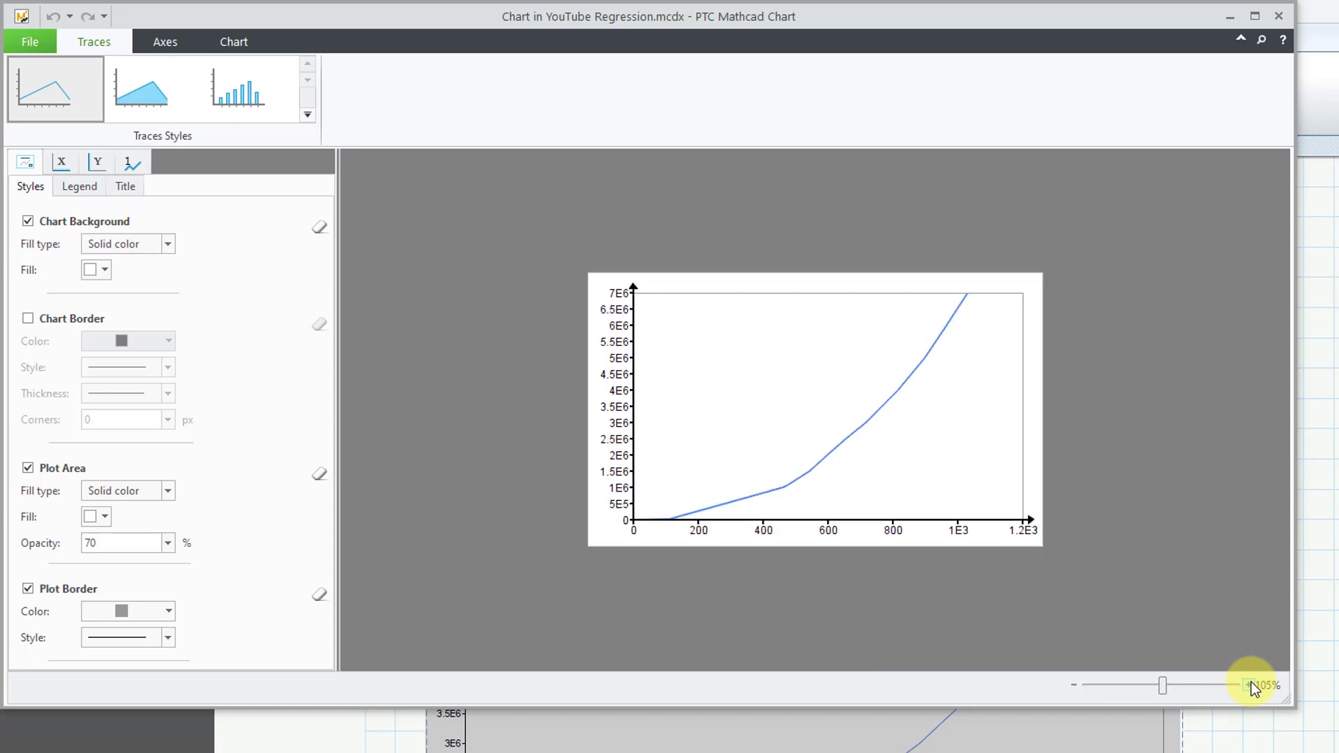
click(1251, 682)
click(1251, 682)
click(1252, 682)
click(1251, 682)
click(1251, 682)
click(1251, 682)
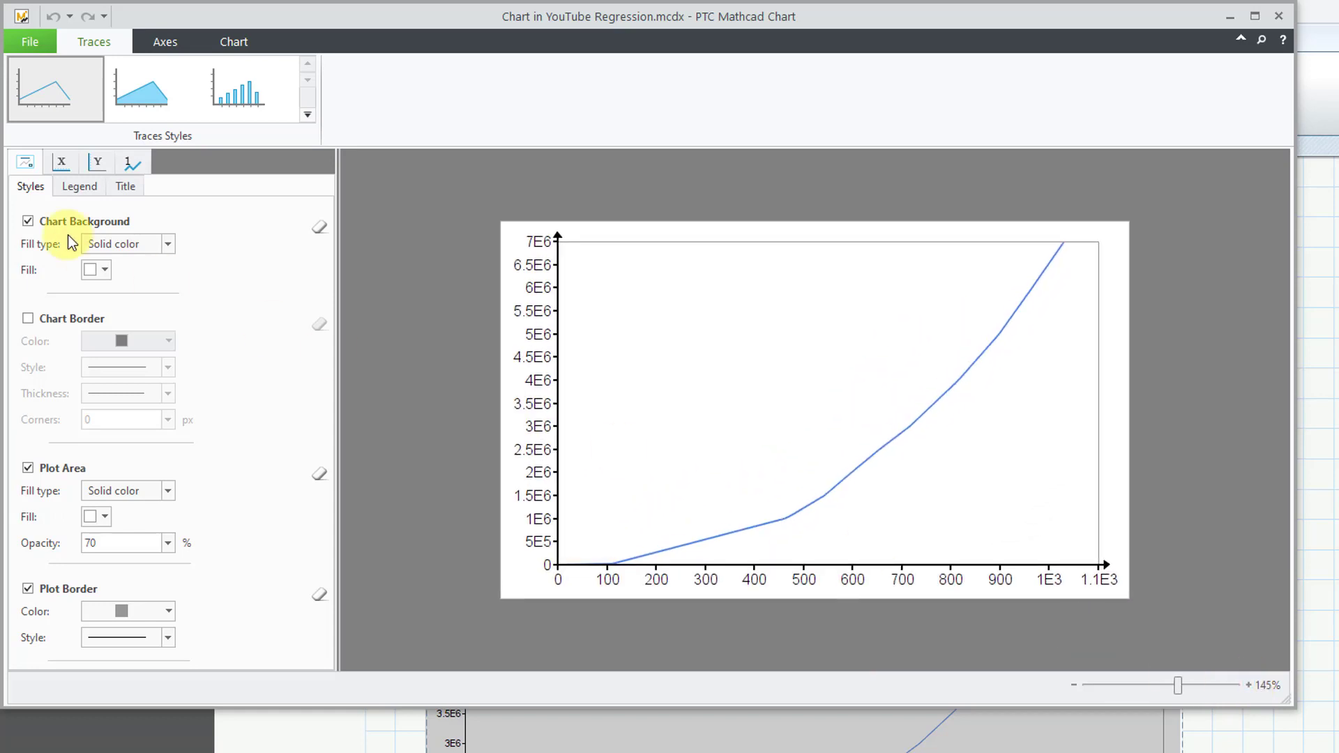
Step: Set the x-axis range to 0–1500 in 3 steps with decimal labels, 0 places
click(63, 160)
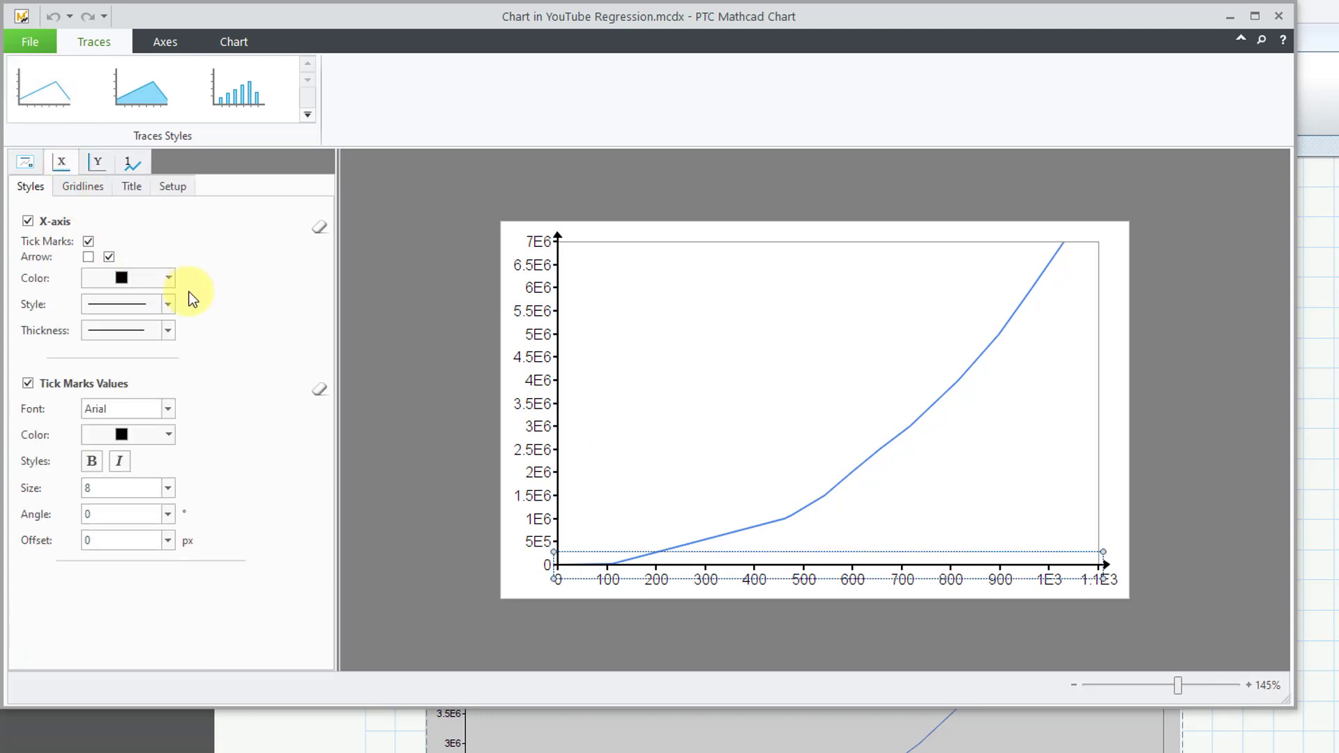
click(173, 186)
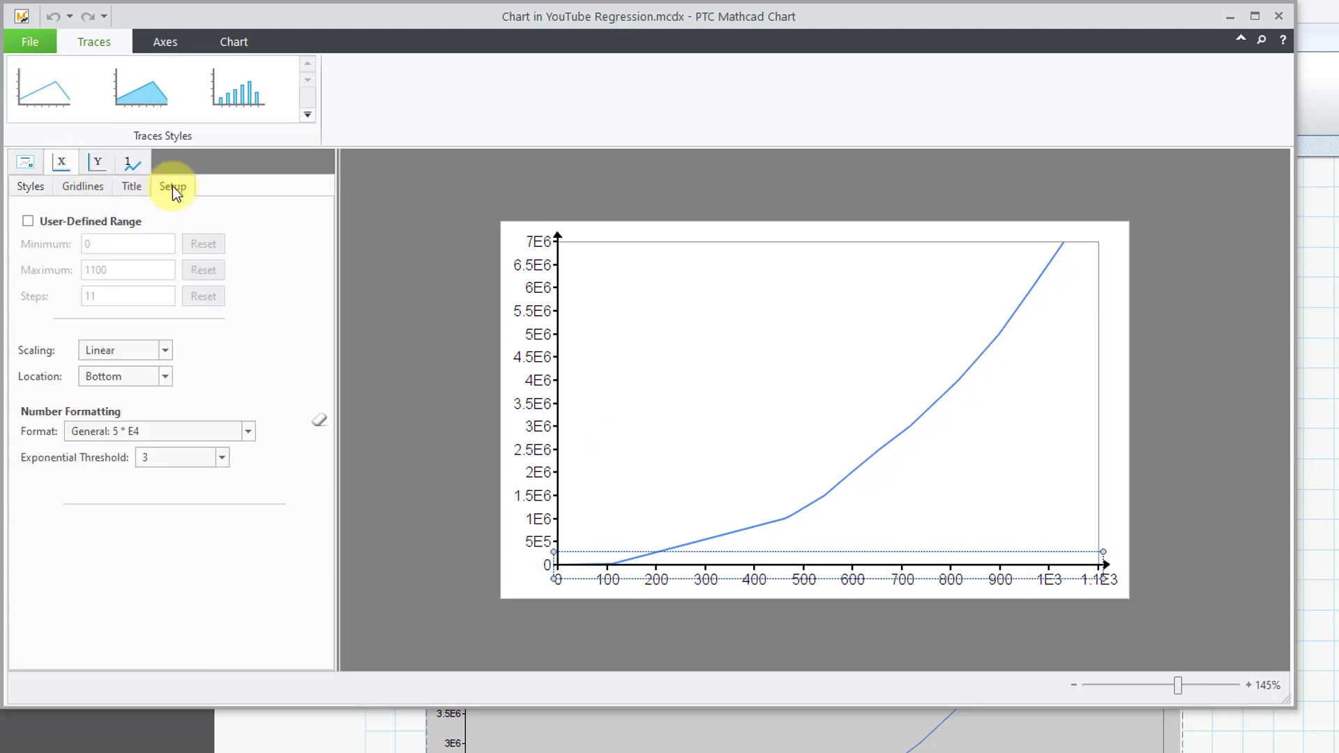
click(28, 221)
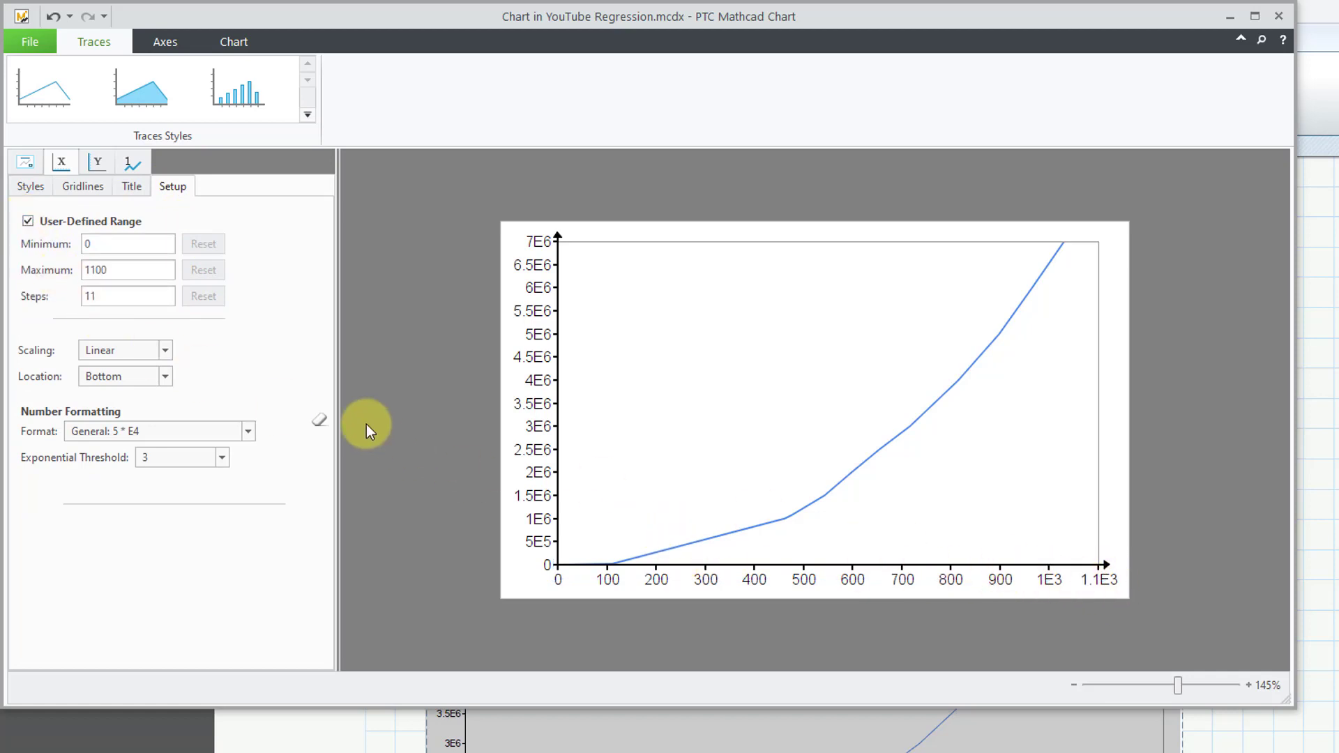
click(97, 269)
text(5)
click(97, 296)
double_click(97, 296)
text(3)
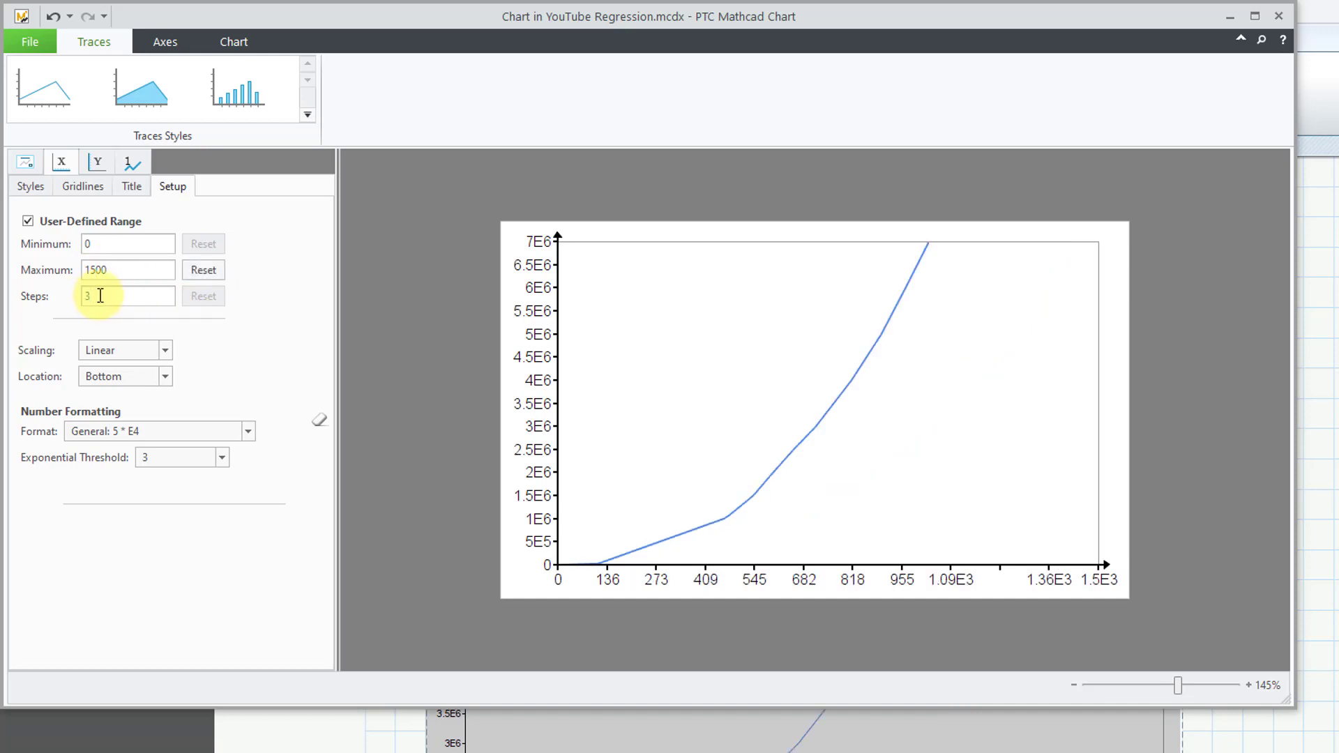
click(228, 431)
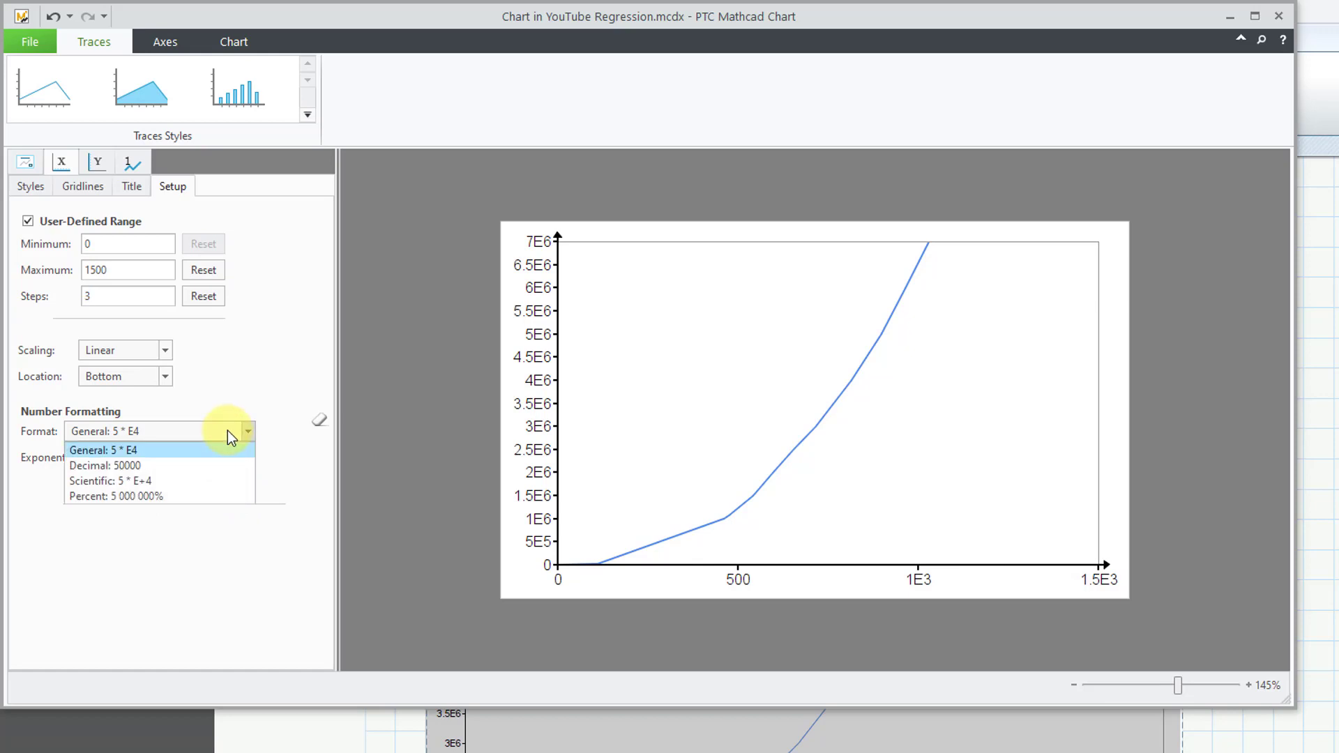
click(165, 464)
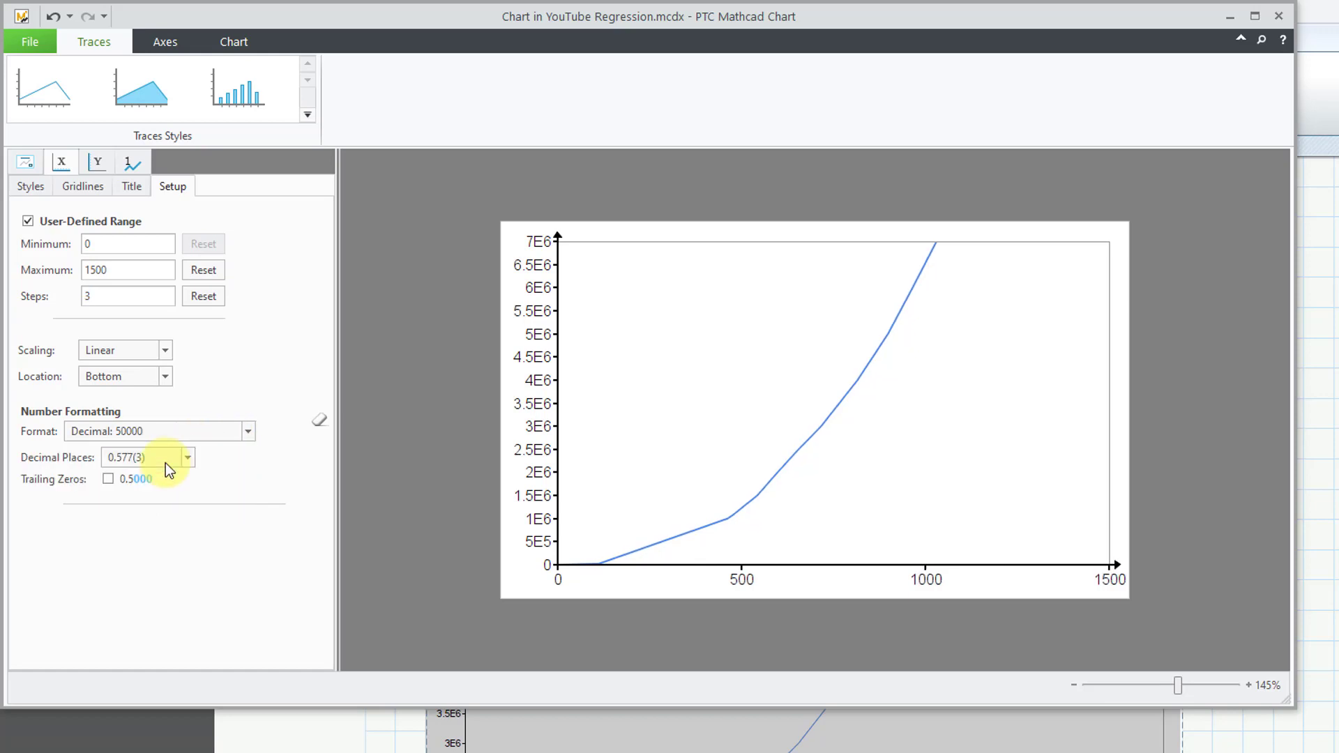
click(165, 457)
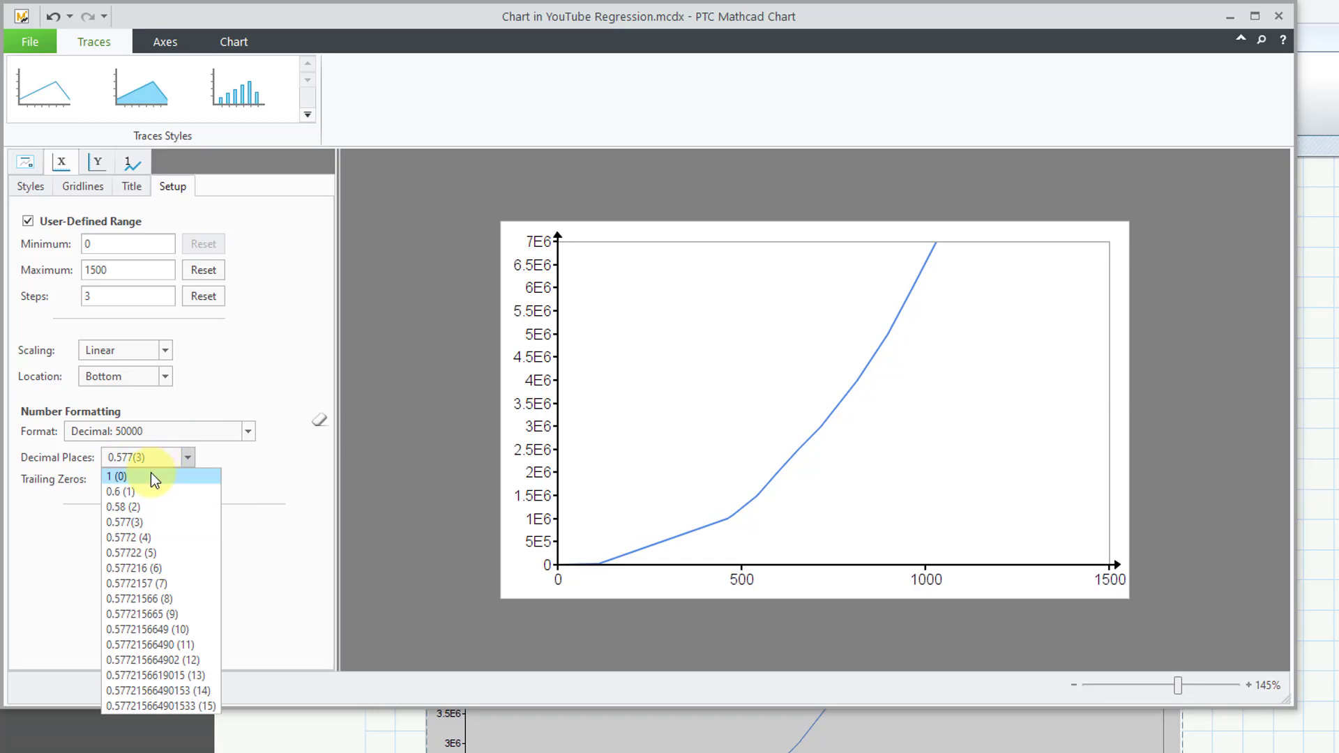
click(152, 477)
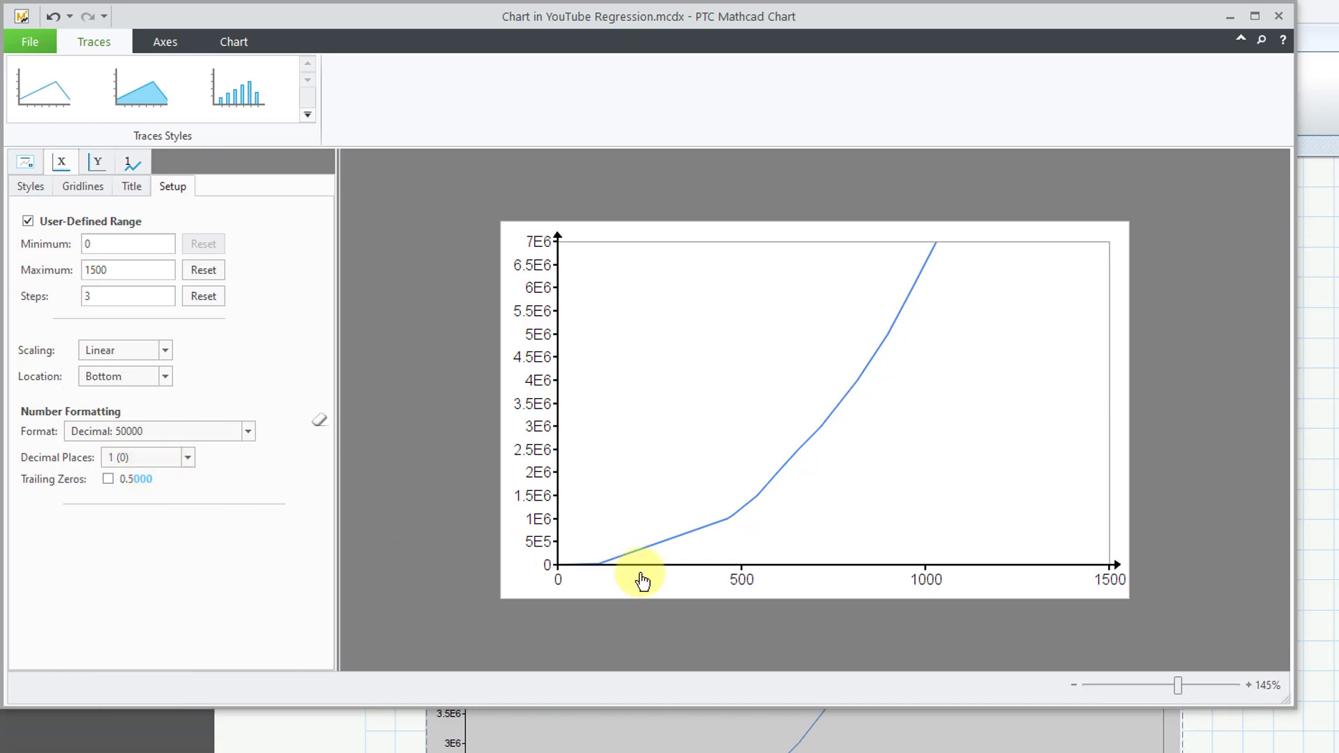
Step: Turn on the x-axis title and name it Days
click(133, 187)
click(45, 221)
triple_click(164, 245)
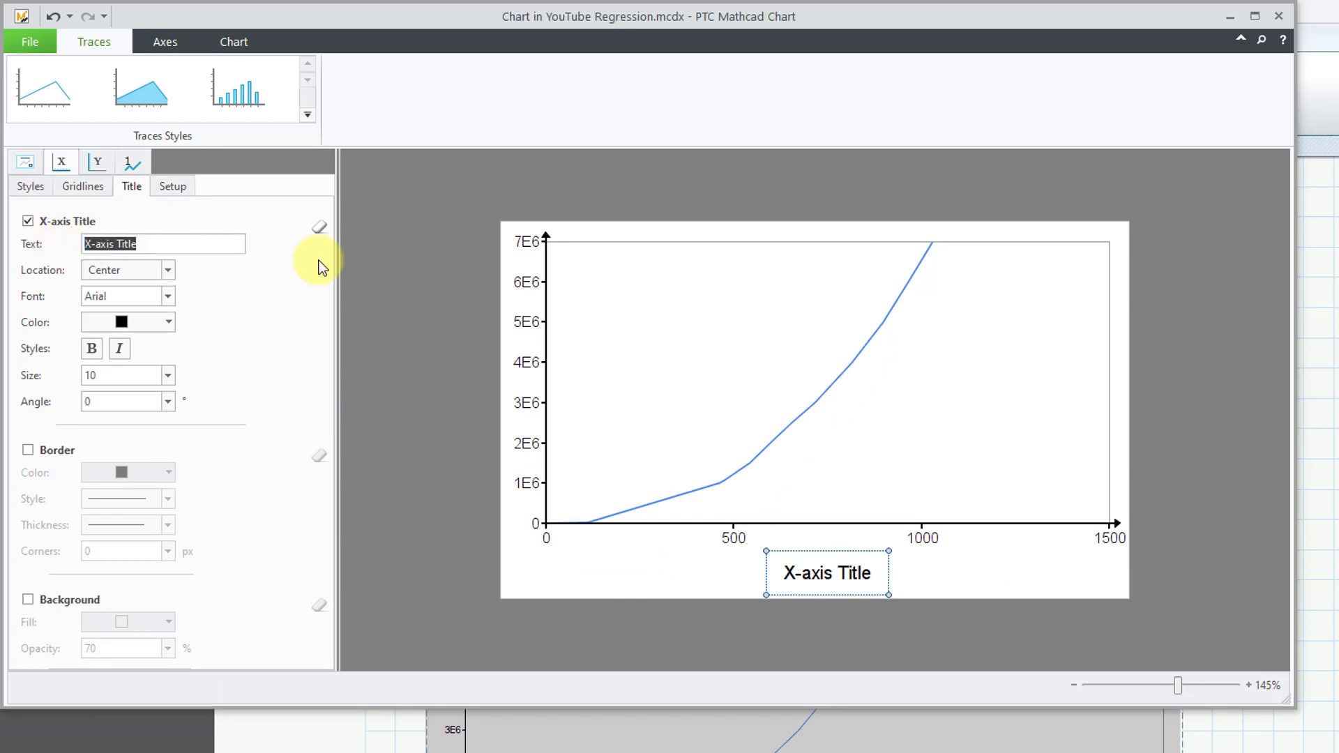
text(Days)
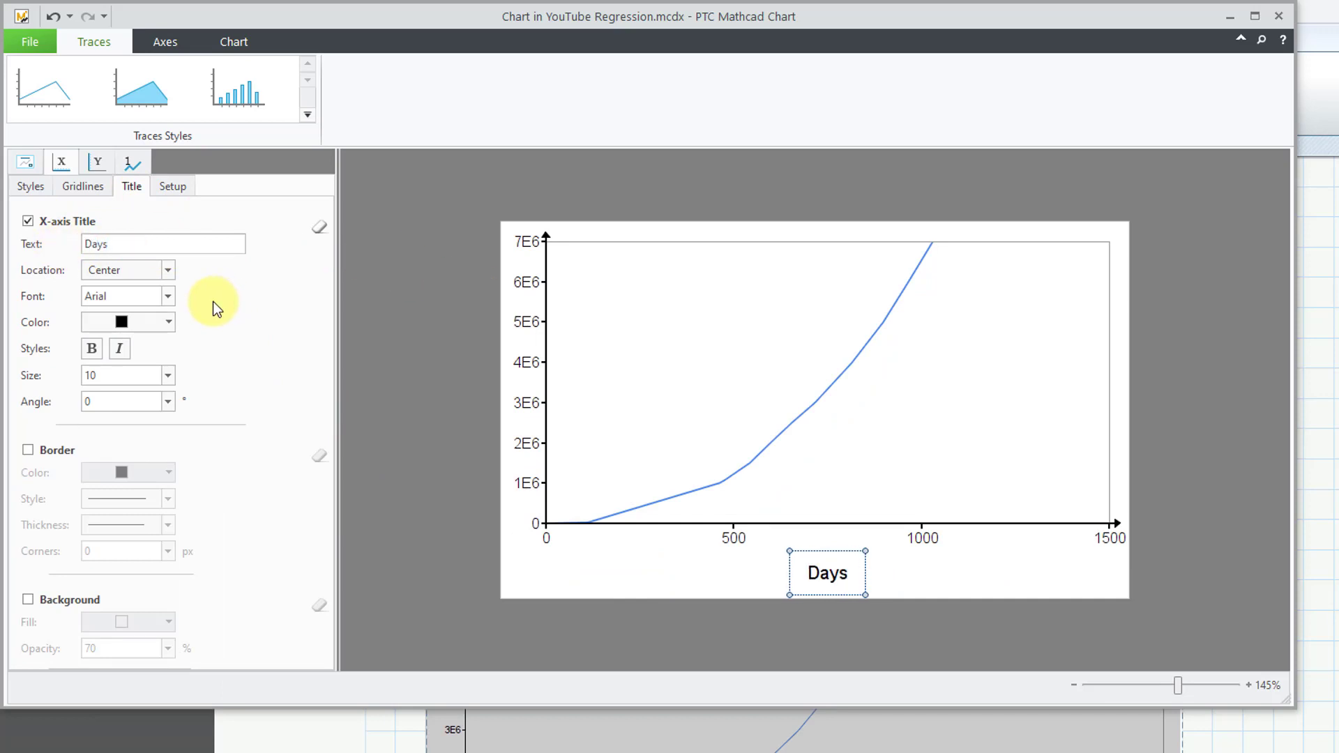
Step: Set the y-axis maximum to 10000000 with 5 steps and decimal labels, 0 places
click(99, 162)
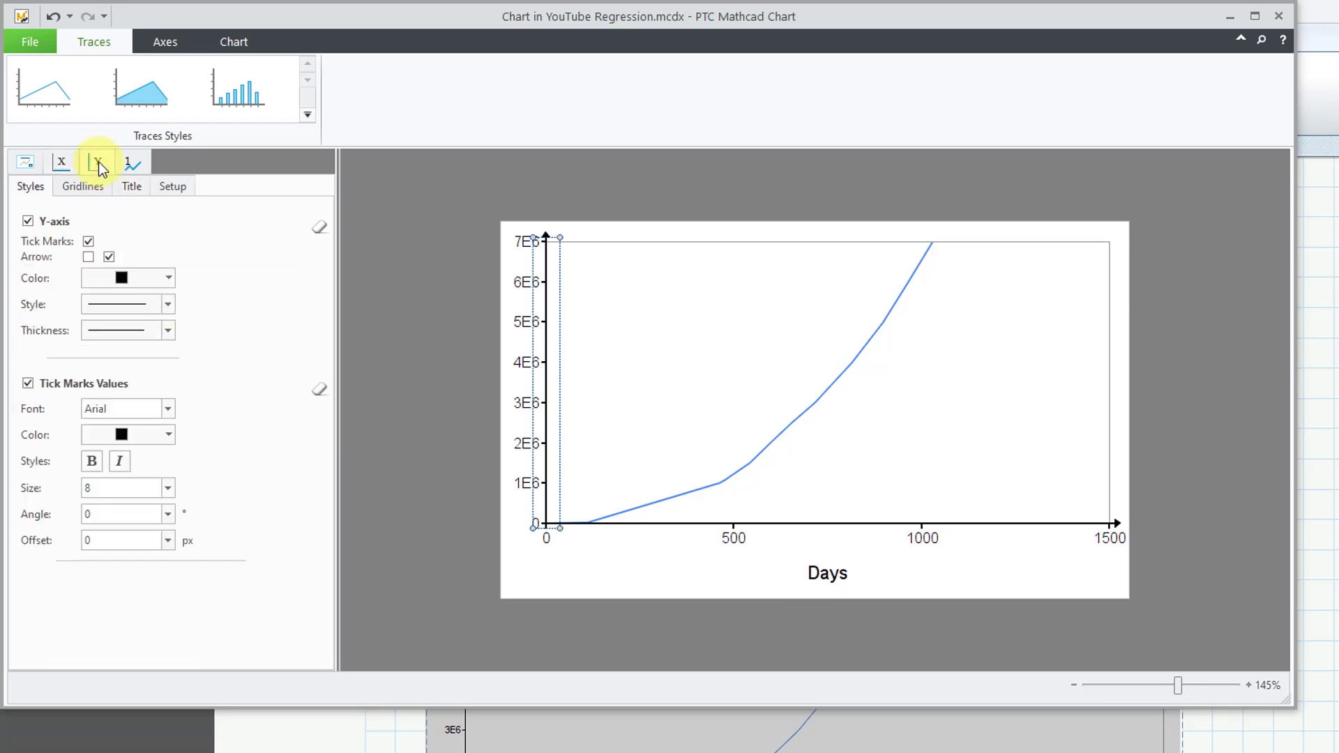
click(171, 187)
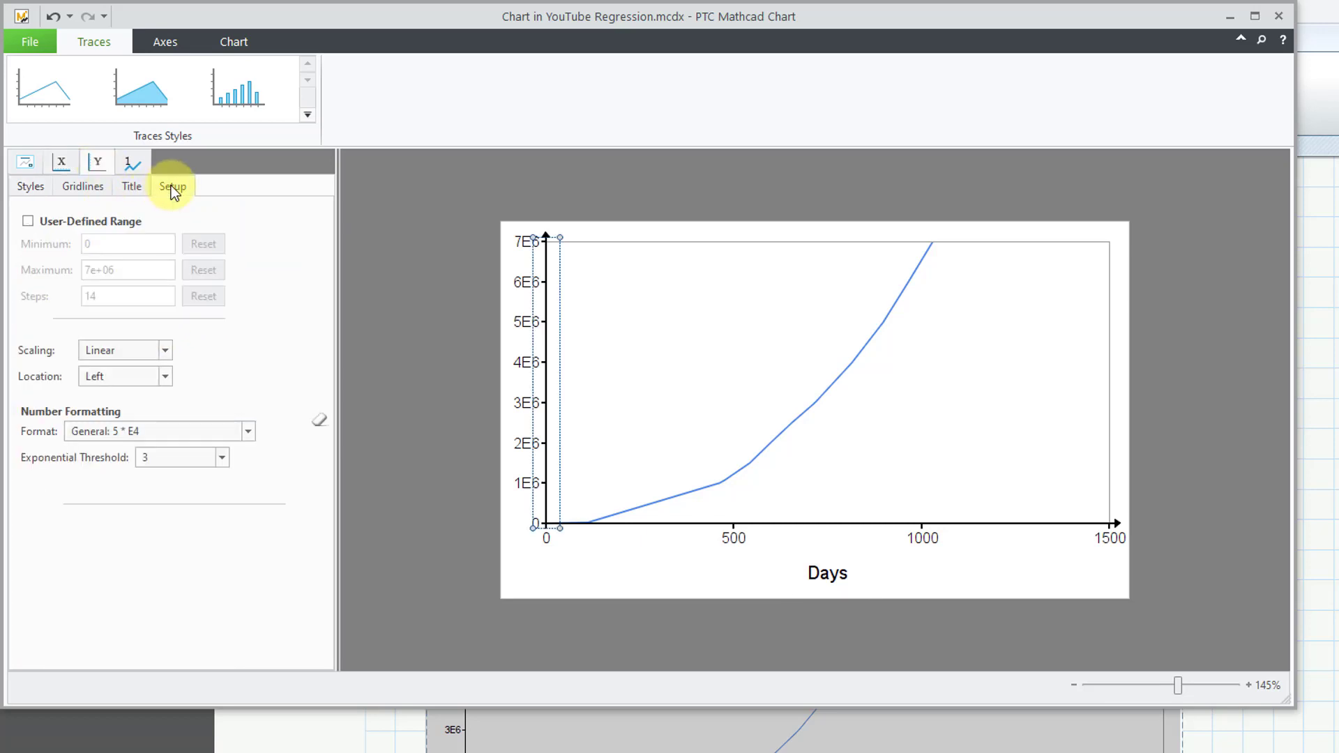
click(47, 223)
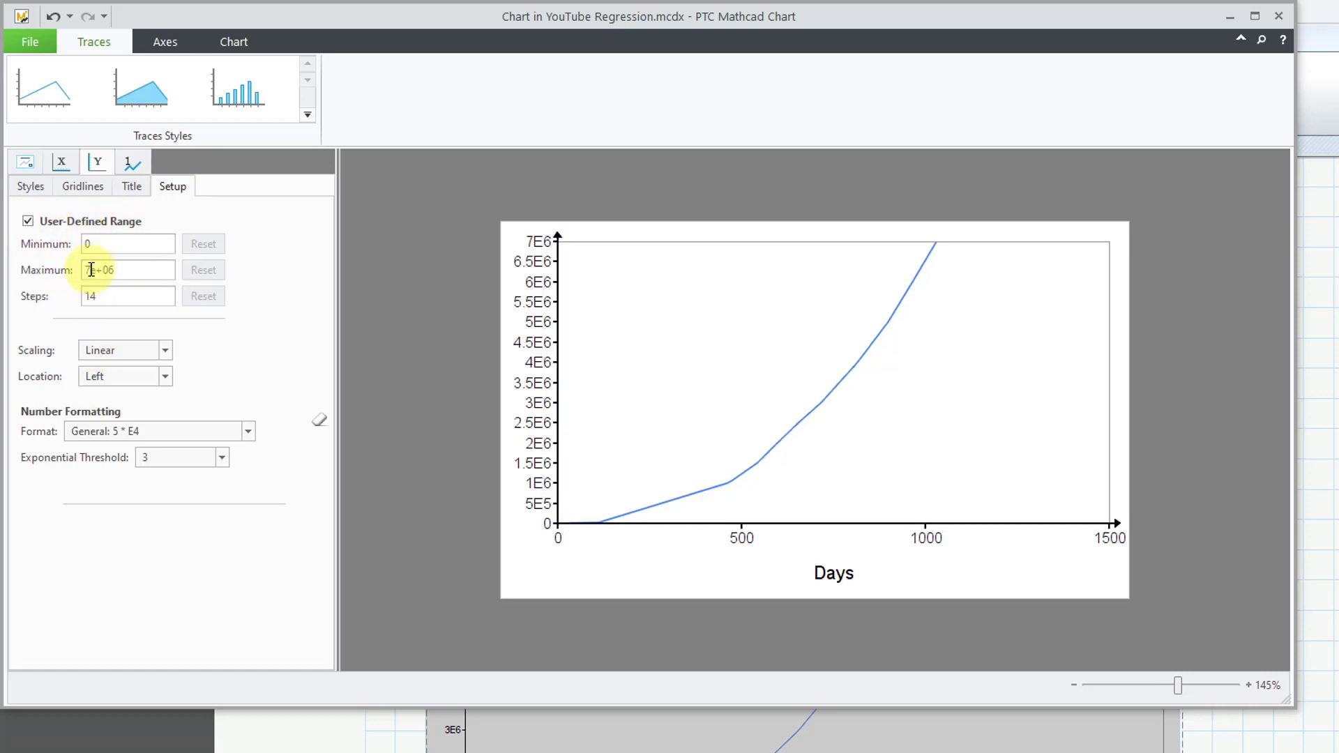
key(BackSpace)
text(10)
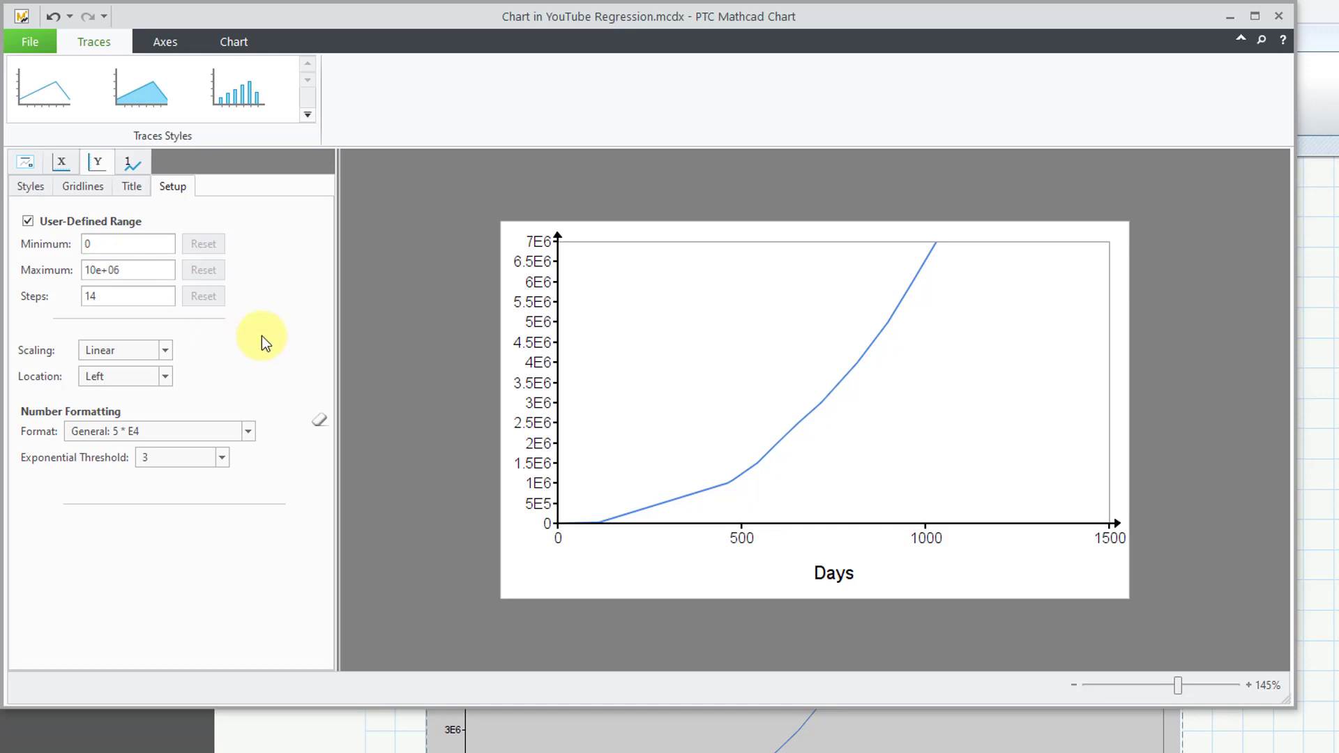
click(148, 297)
drag(147, 297, 78, 292)
text(5)
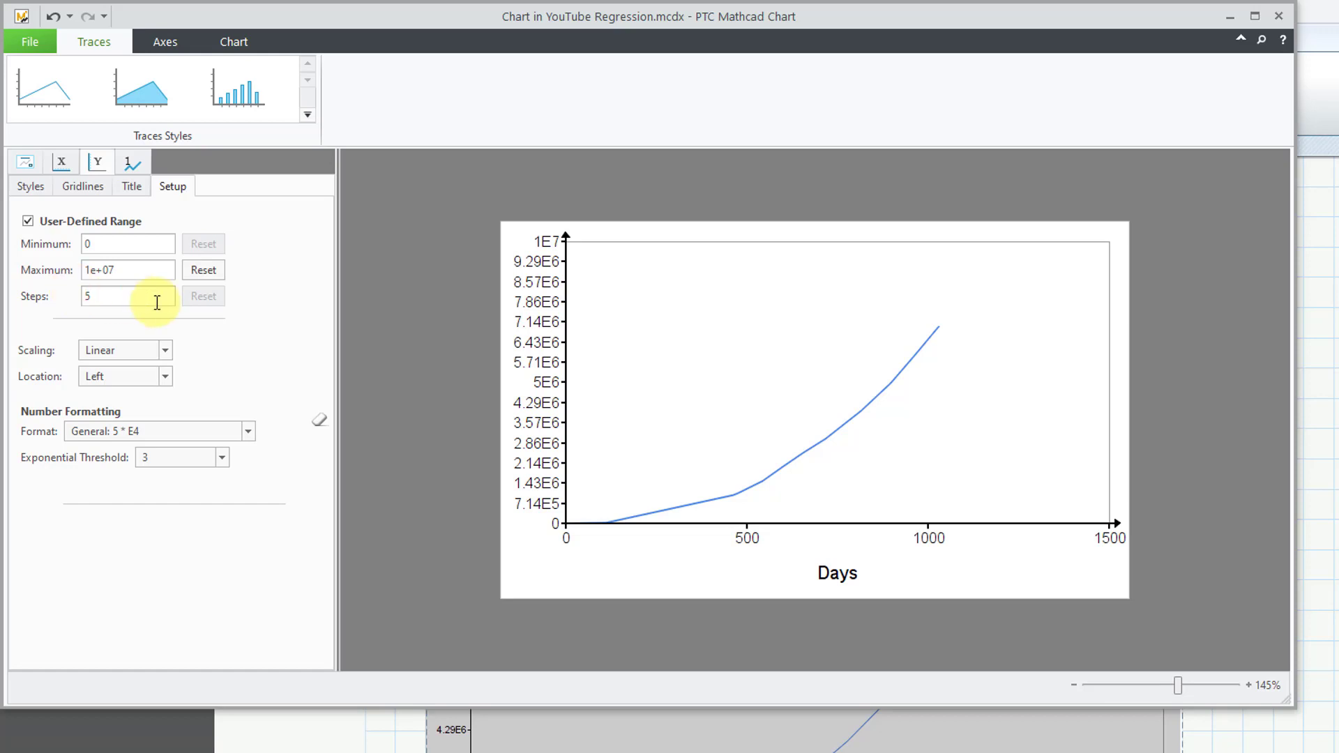
key(Return)
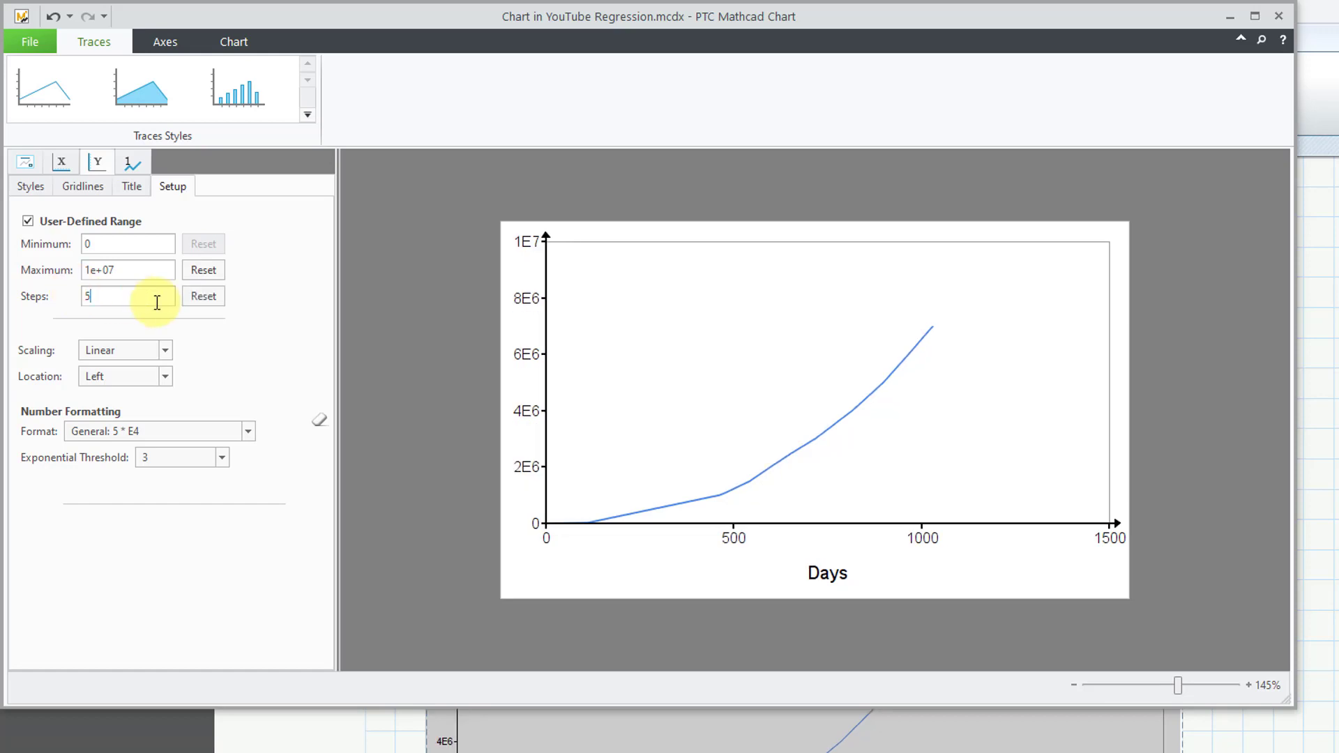
click(169, 427)
click(166, 459)
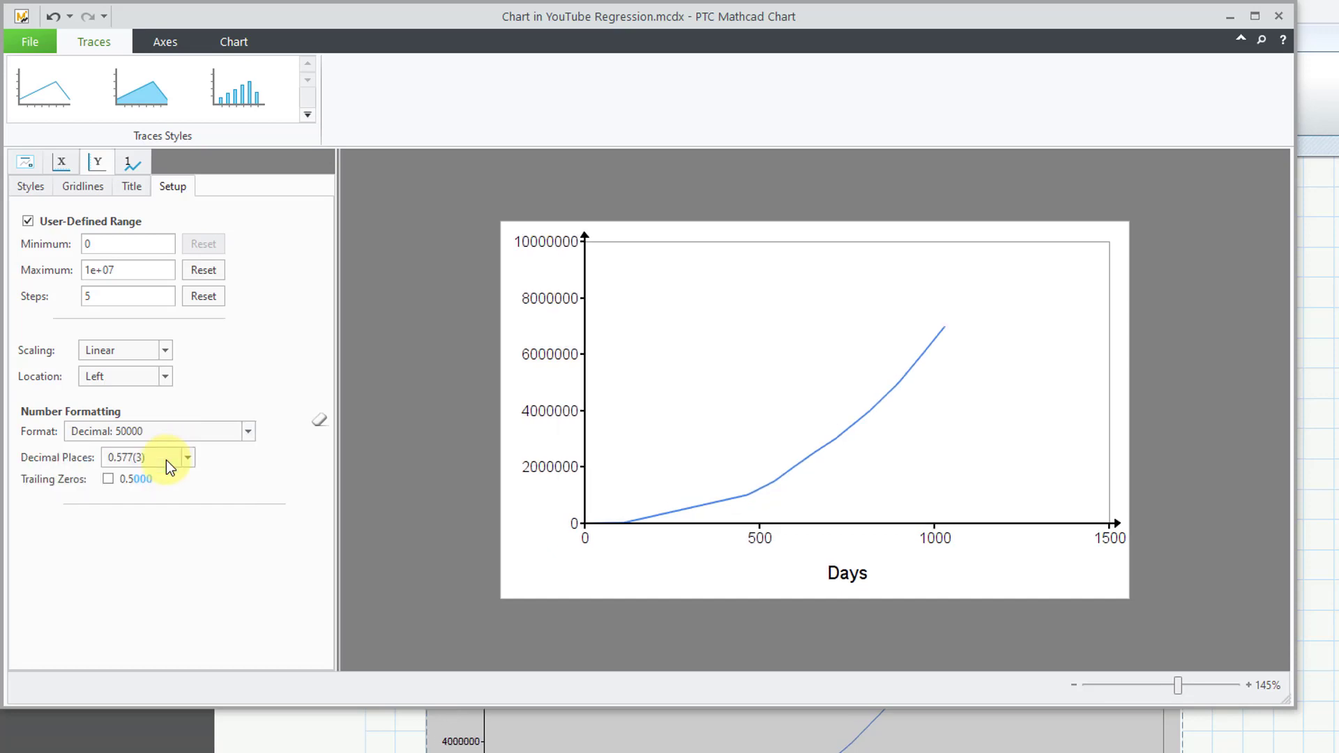
click(166, 459)
click(156, 478)
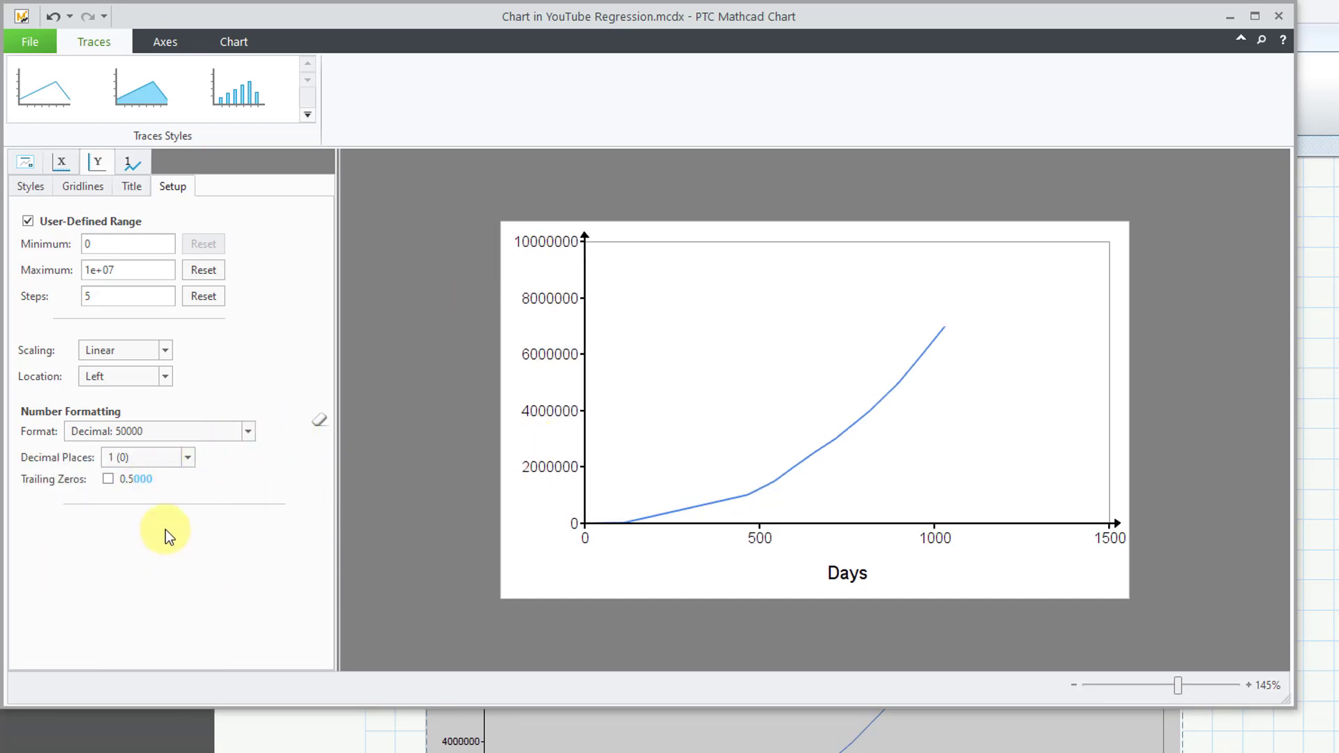
Step: Add the vertical y-axis title Minutes
click(130, 186)
click(70, 222)
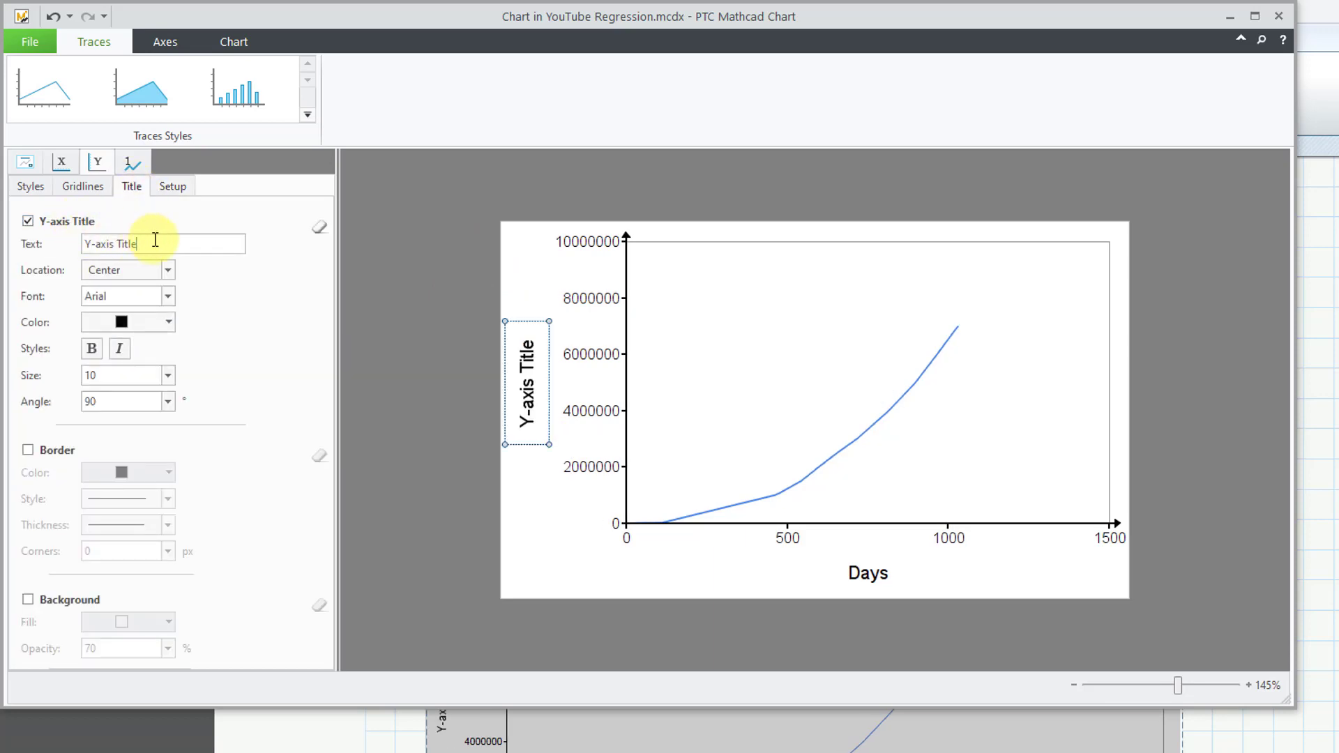
click(179, 242)
text(Minutes)
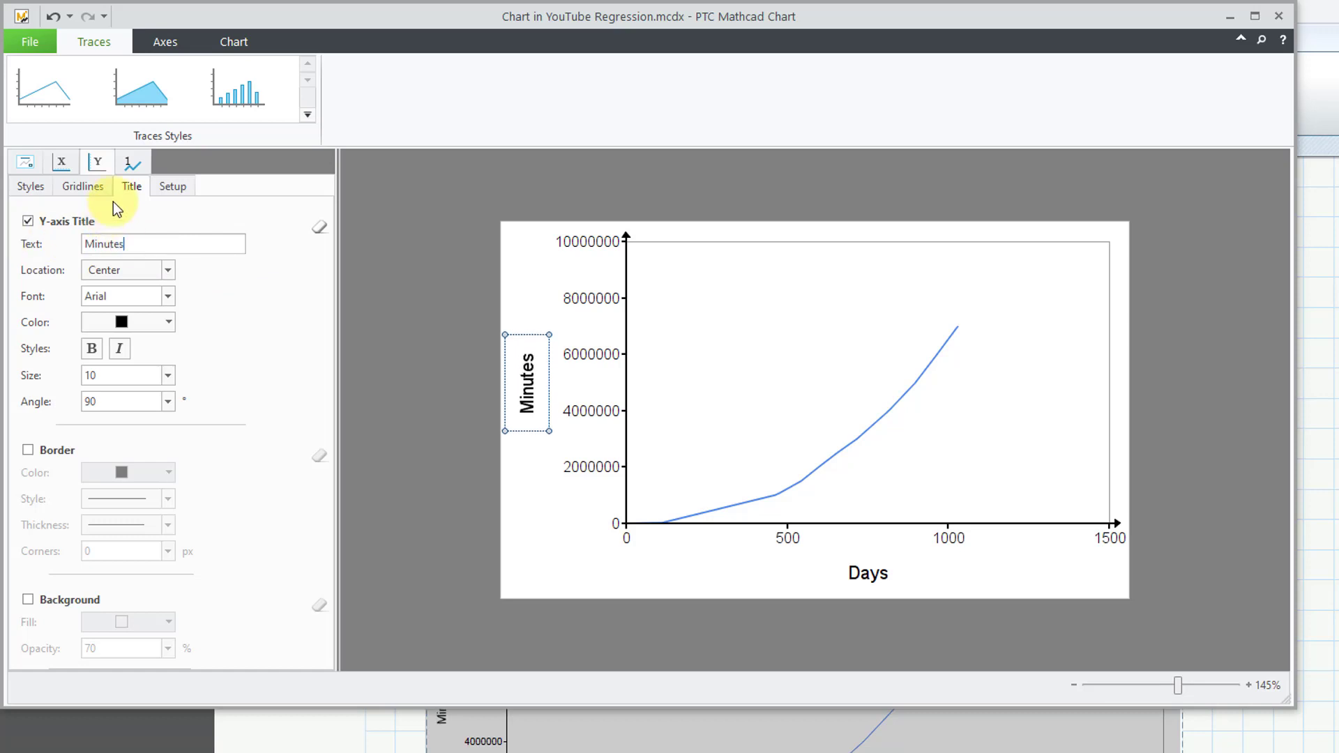
Step: Choose a thicker line width for the chart trace
click(130, 163)
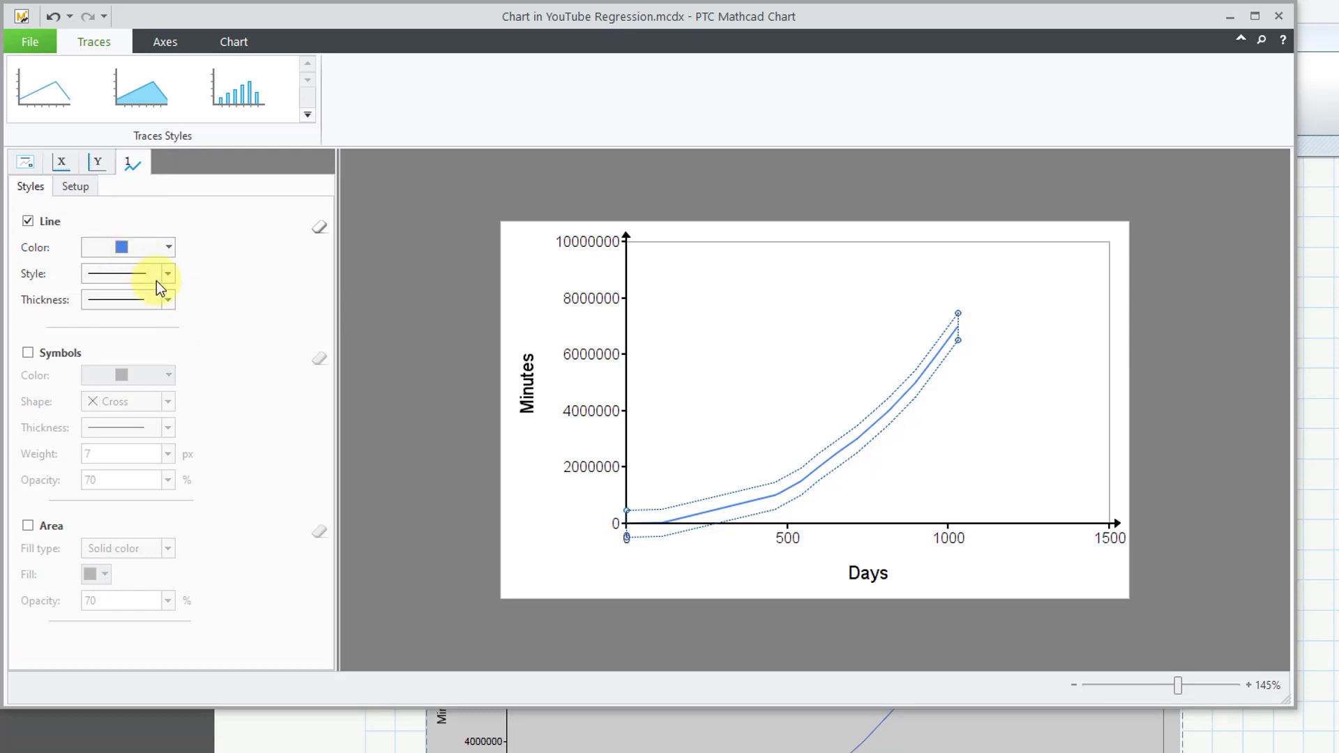
click(169, 297)
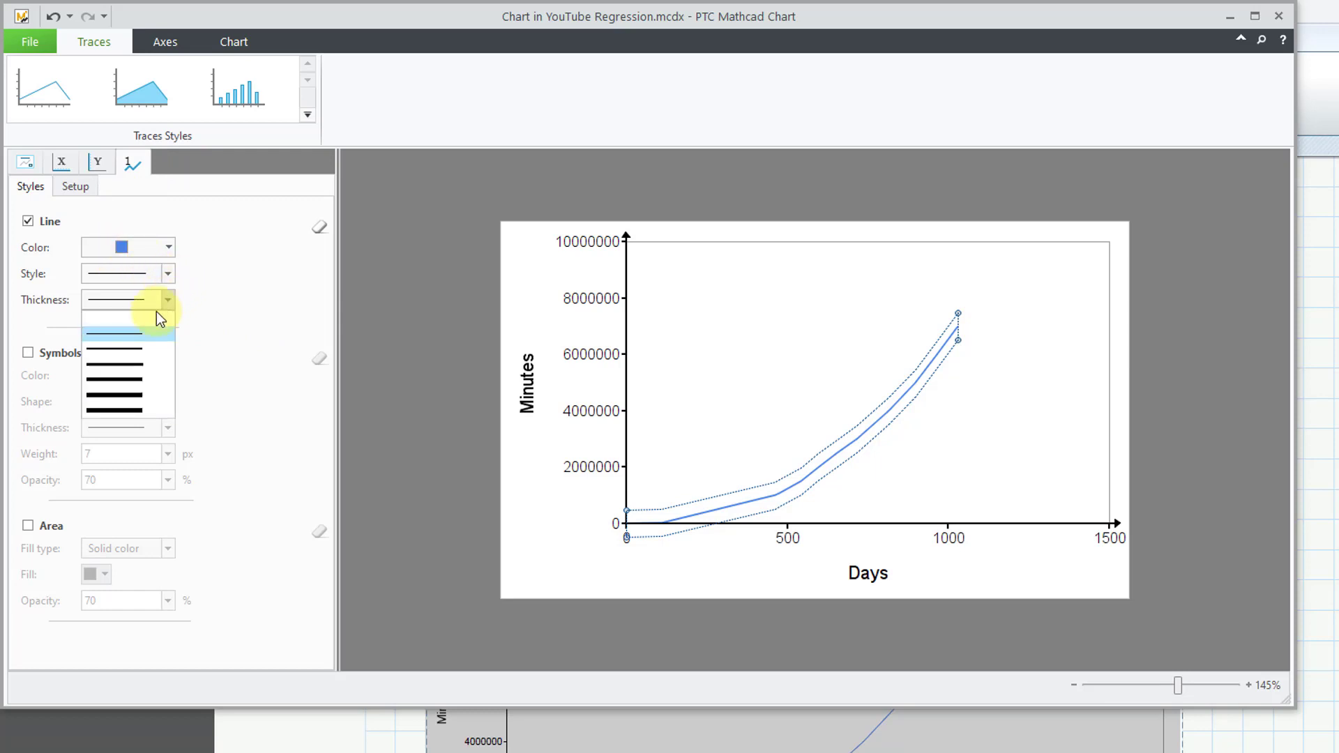
click(141, 345)
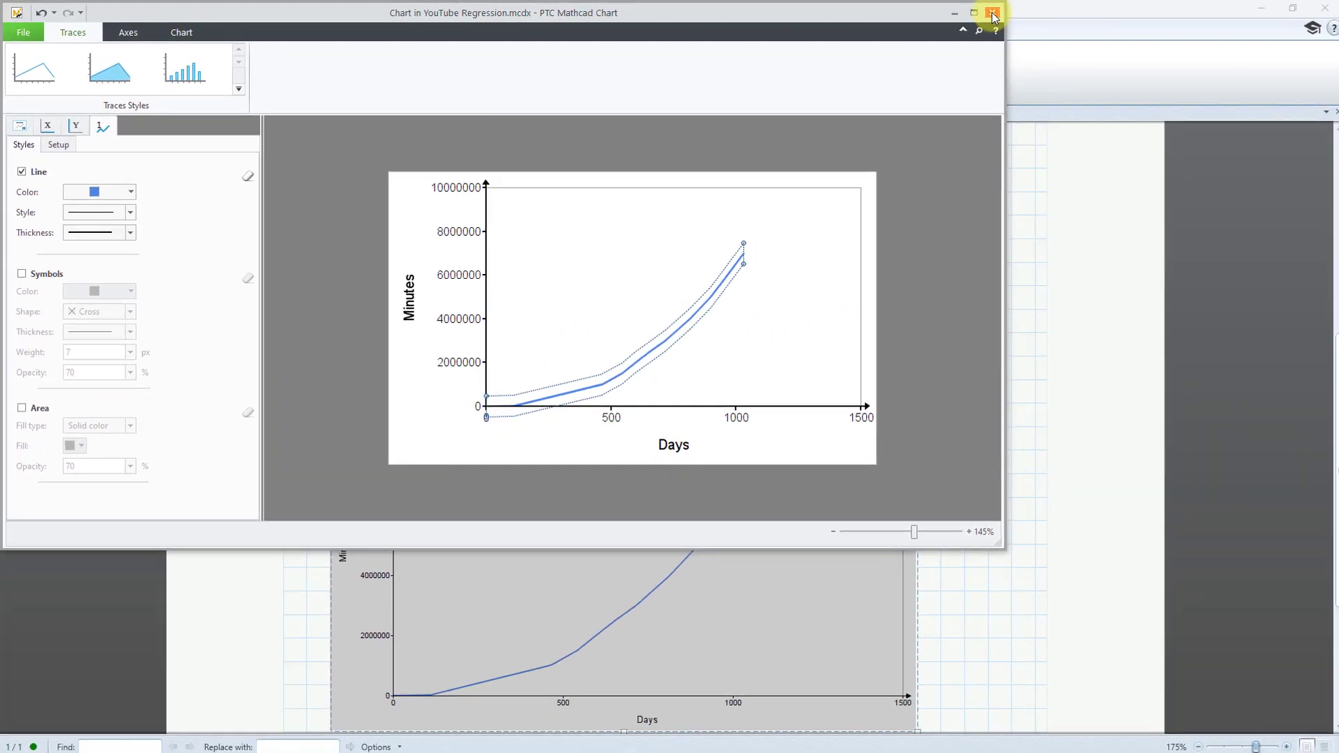
Step: Close the Mathcad Chart editor and place the cursor below the Days definition
click(1171, 15)
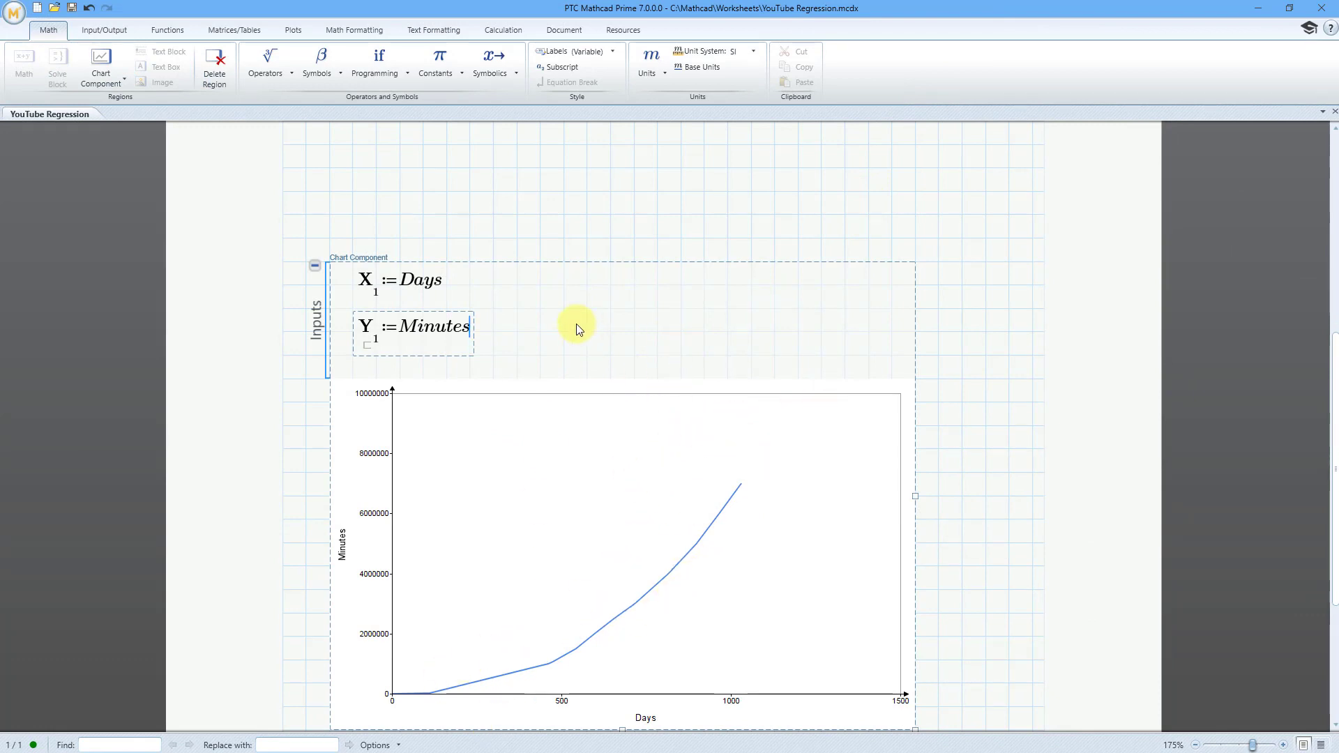
click(540, 219)
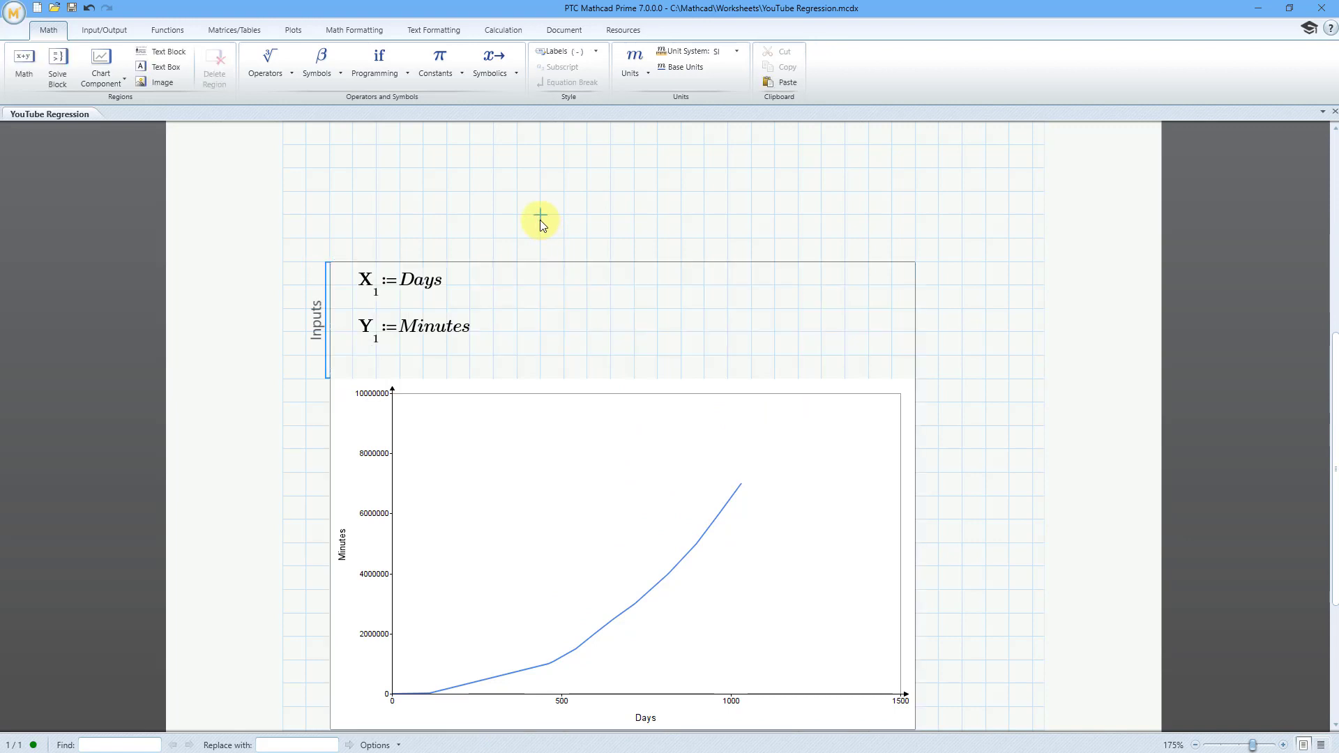
scroll(539, 221, up, 3)
scroll(538, 222, up, 2)
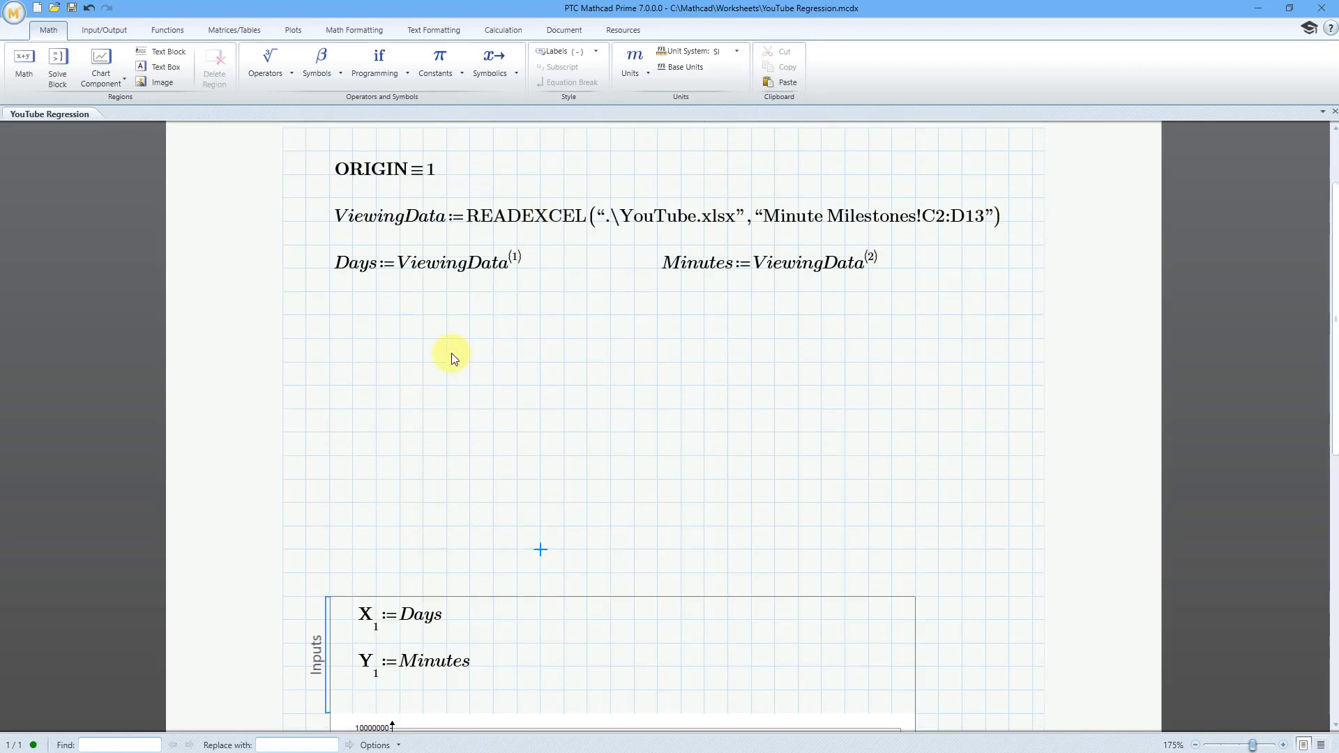
click(331, 342)
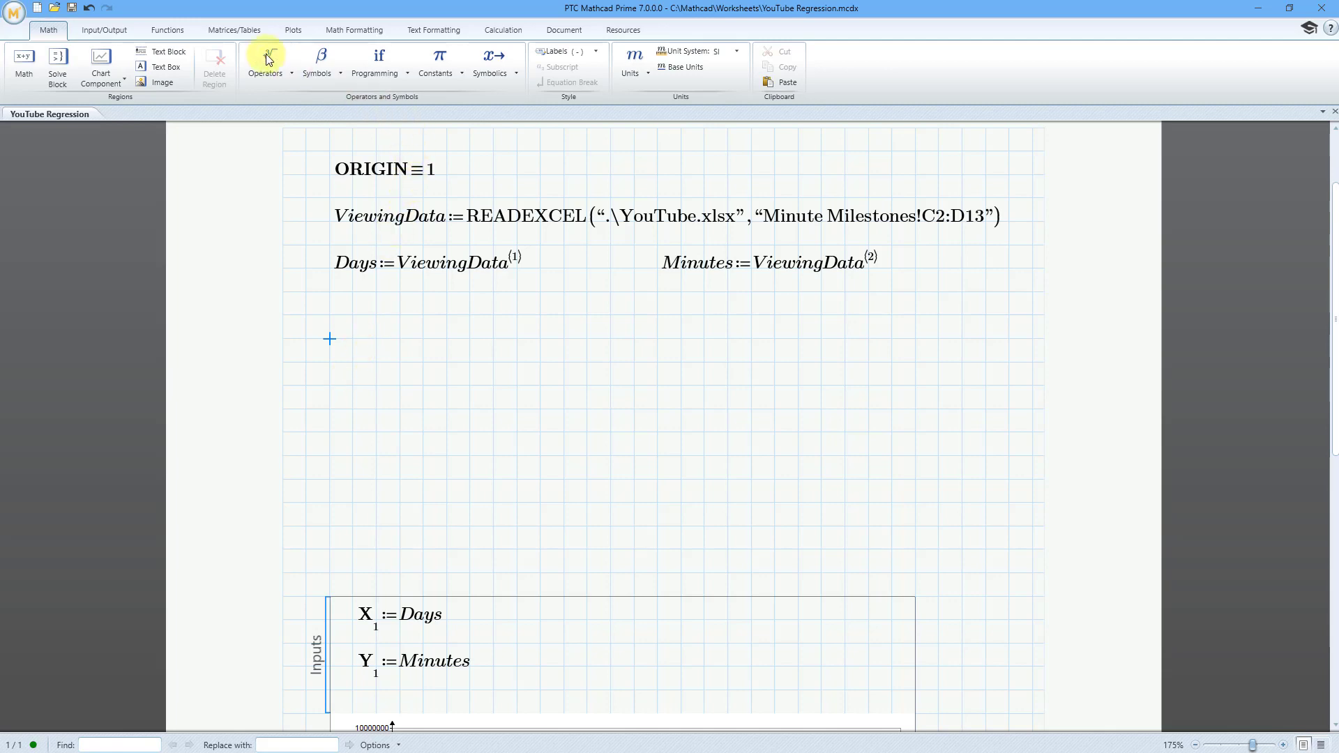
Step: Define Prediction := line(Days, Minutes) using the curve-fitting line function
click(174, 35)
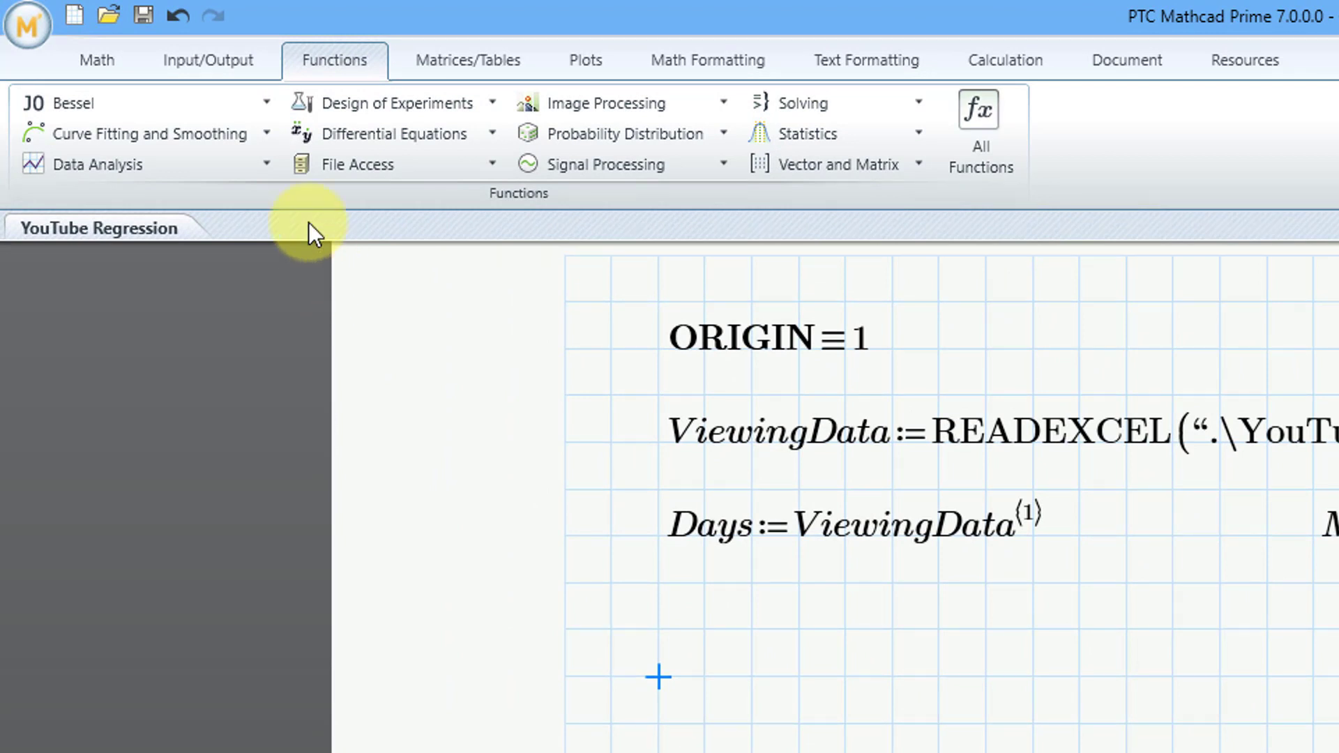
click(267, 136)
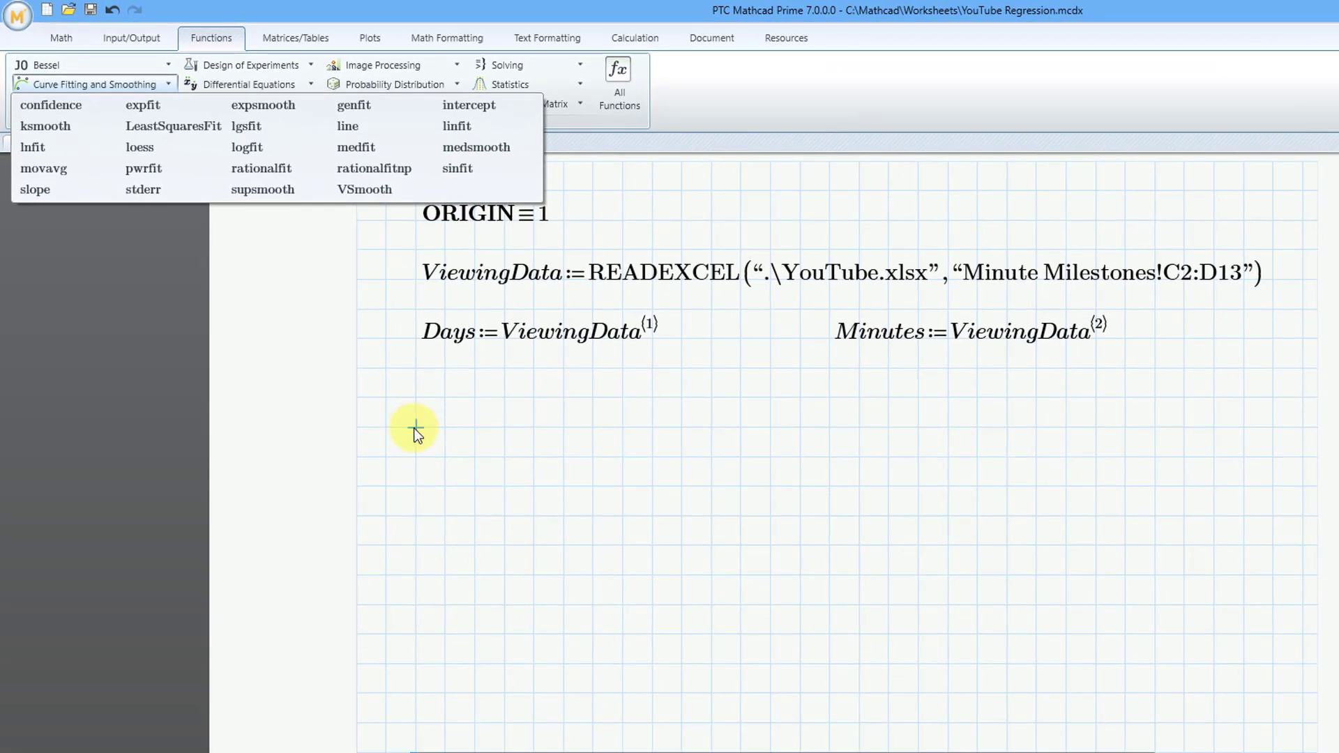
click(416, 429)
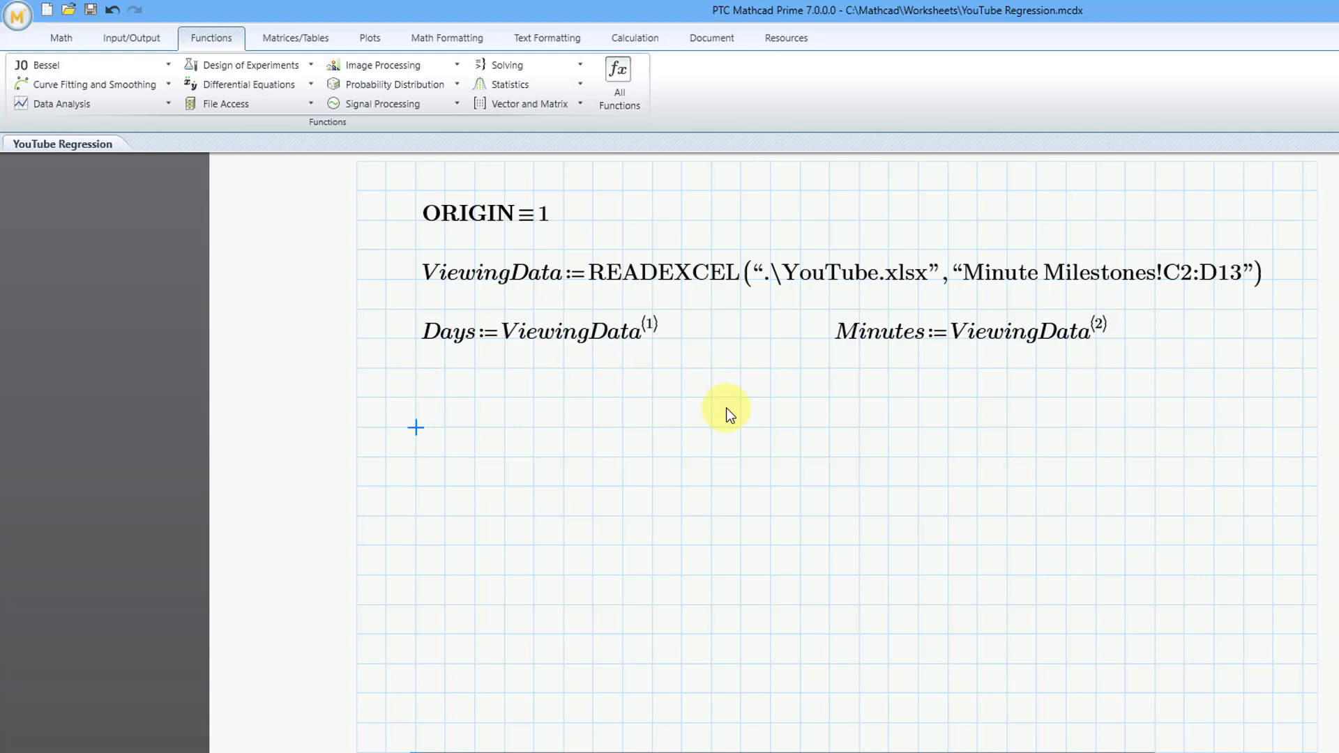
text(Predictio)
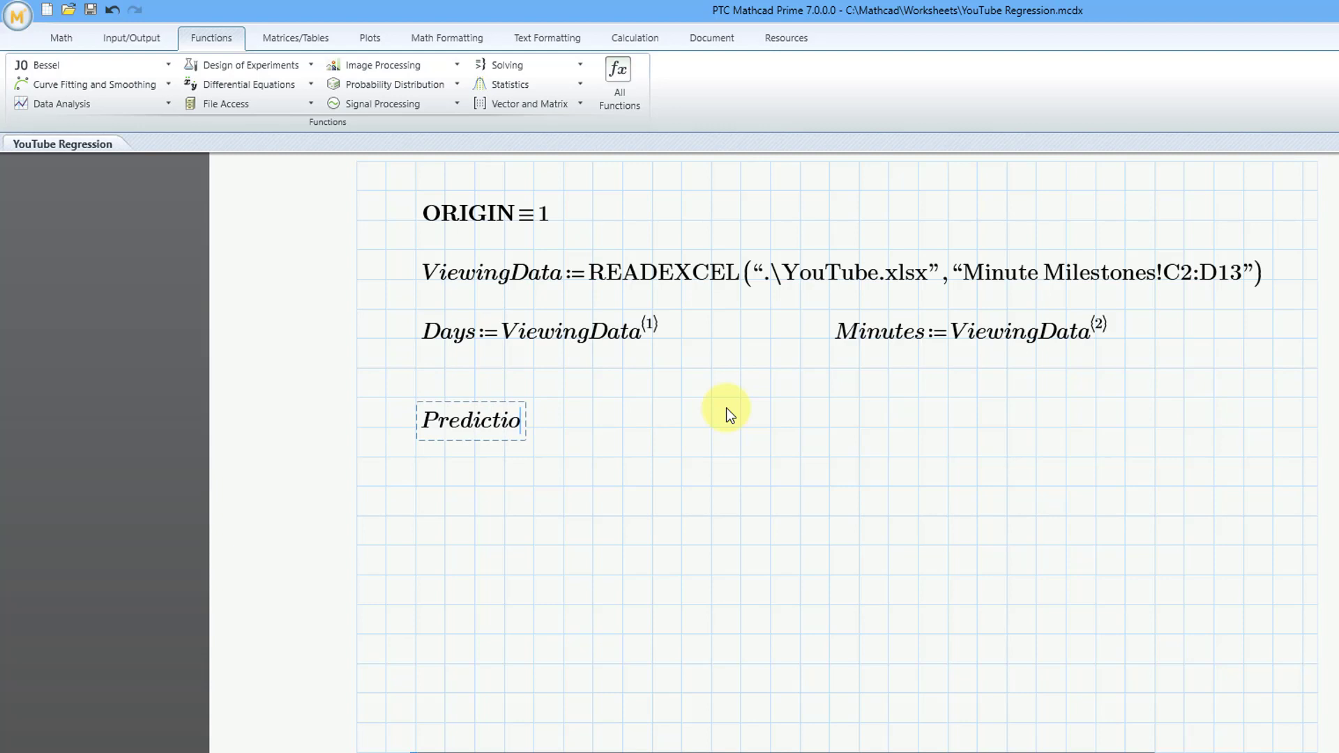
text(n:=)
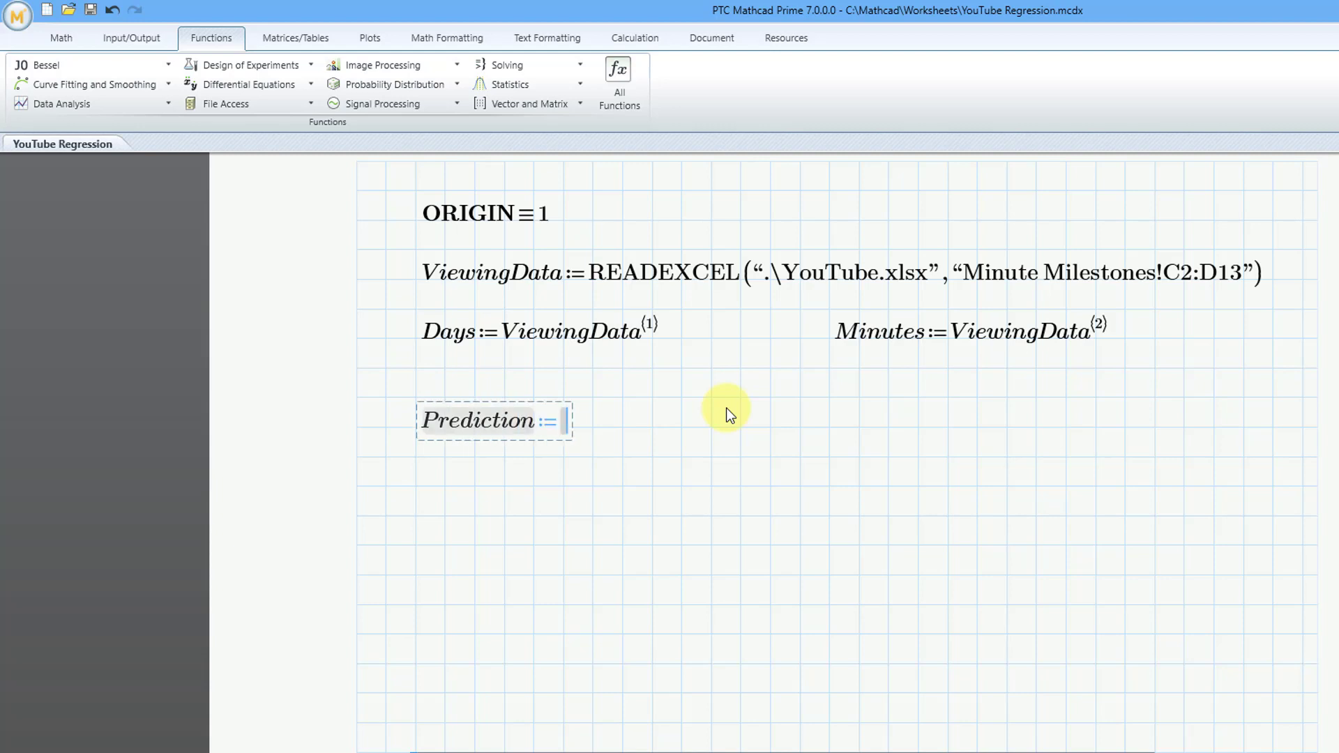
click(166, 85)
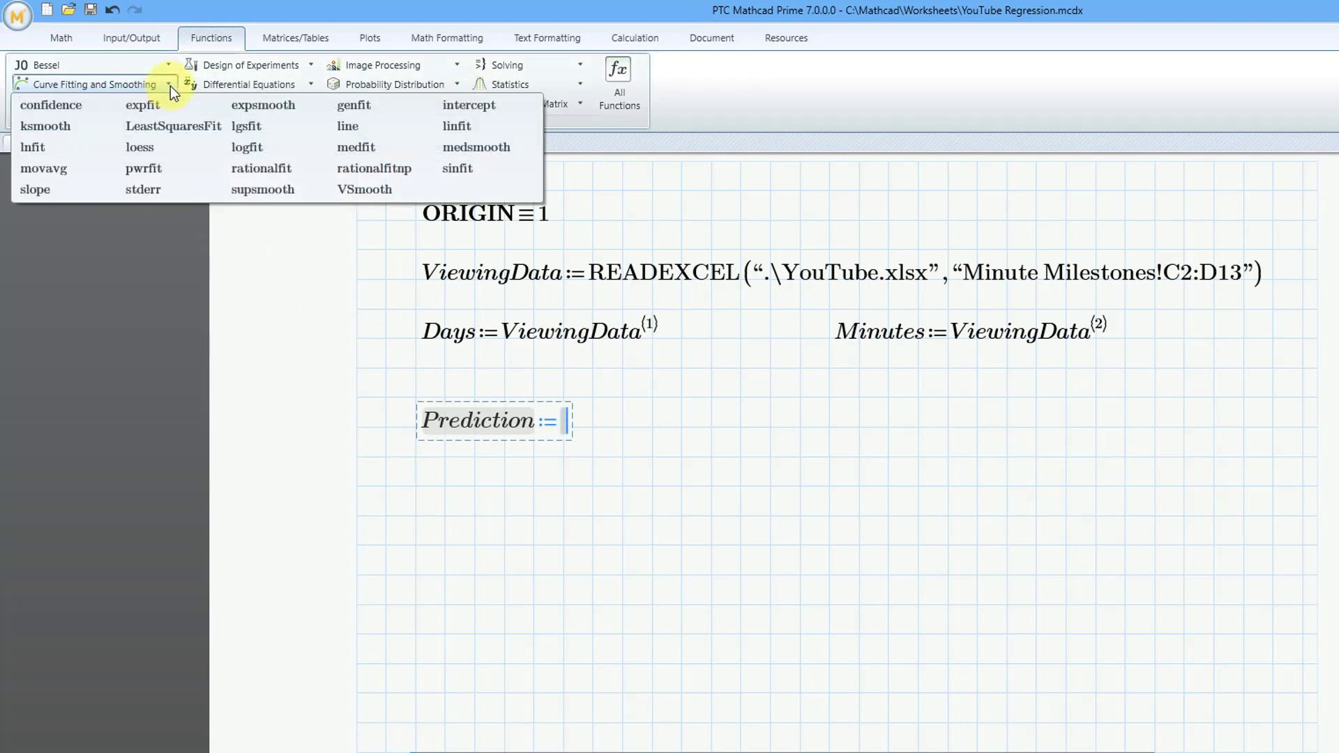
click(358, 128)
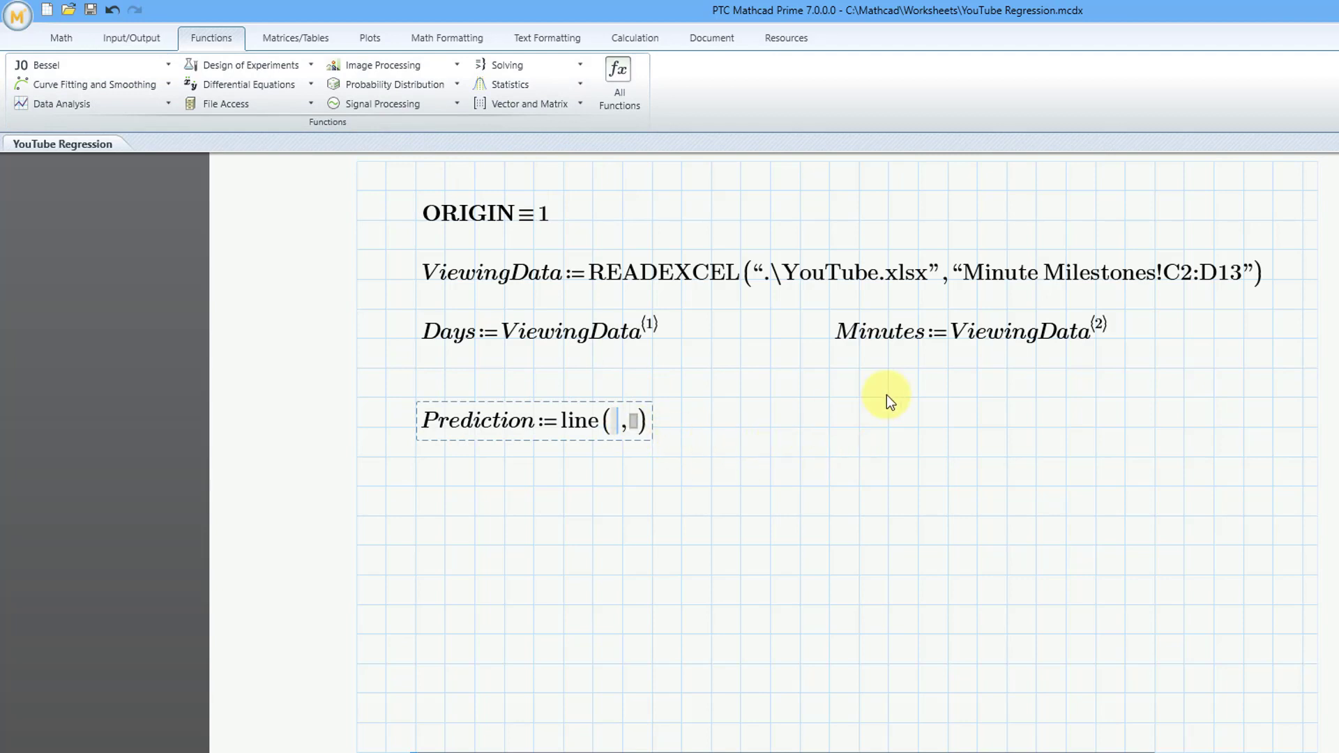
text(Days)
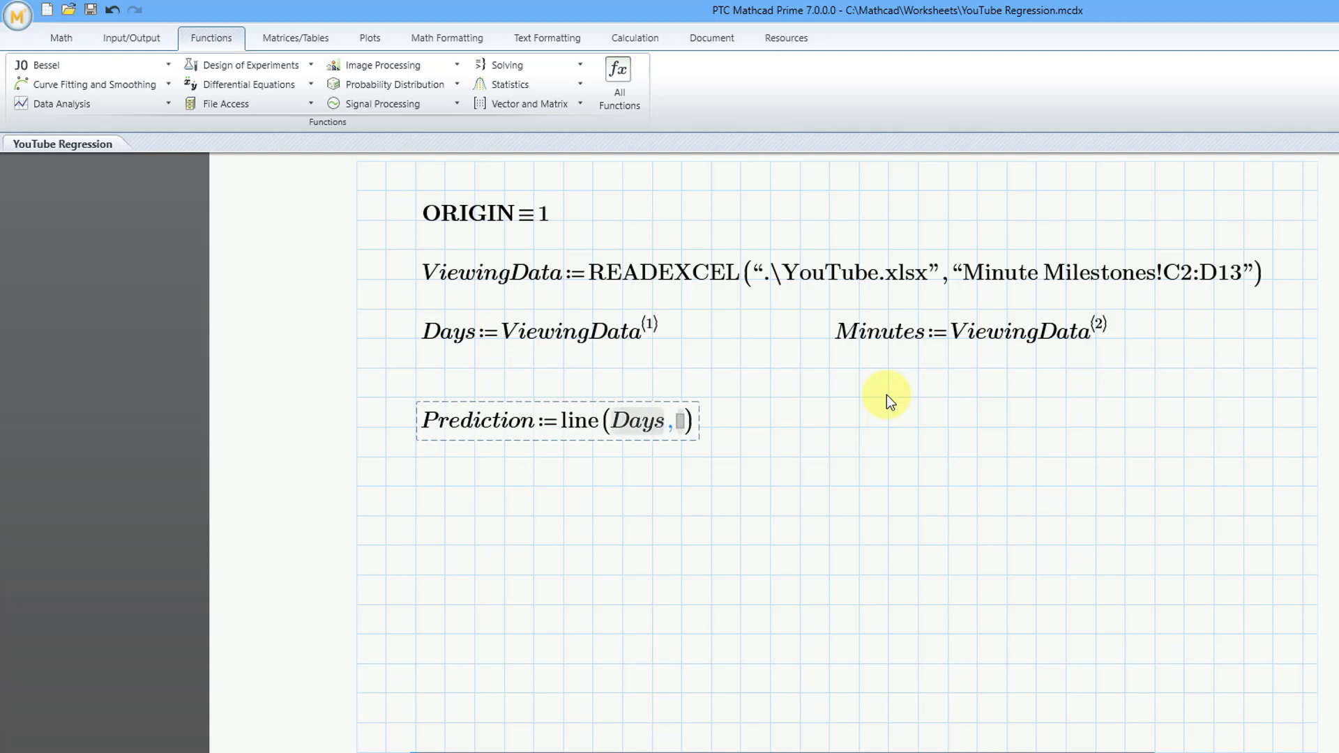
key(Tab)
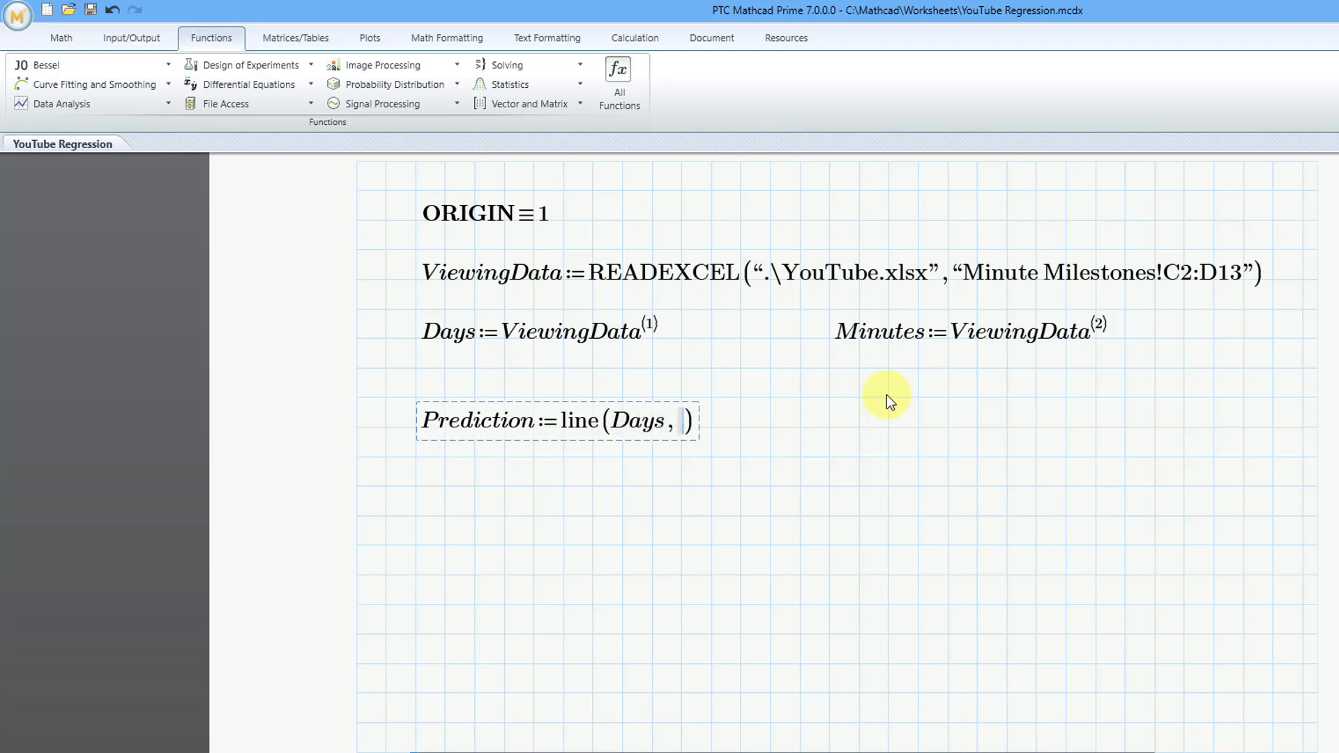
text(Minu)
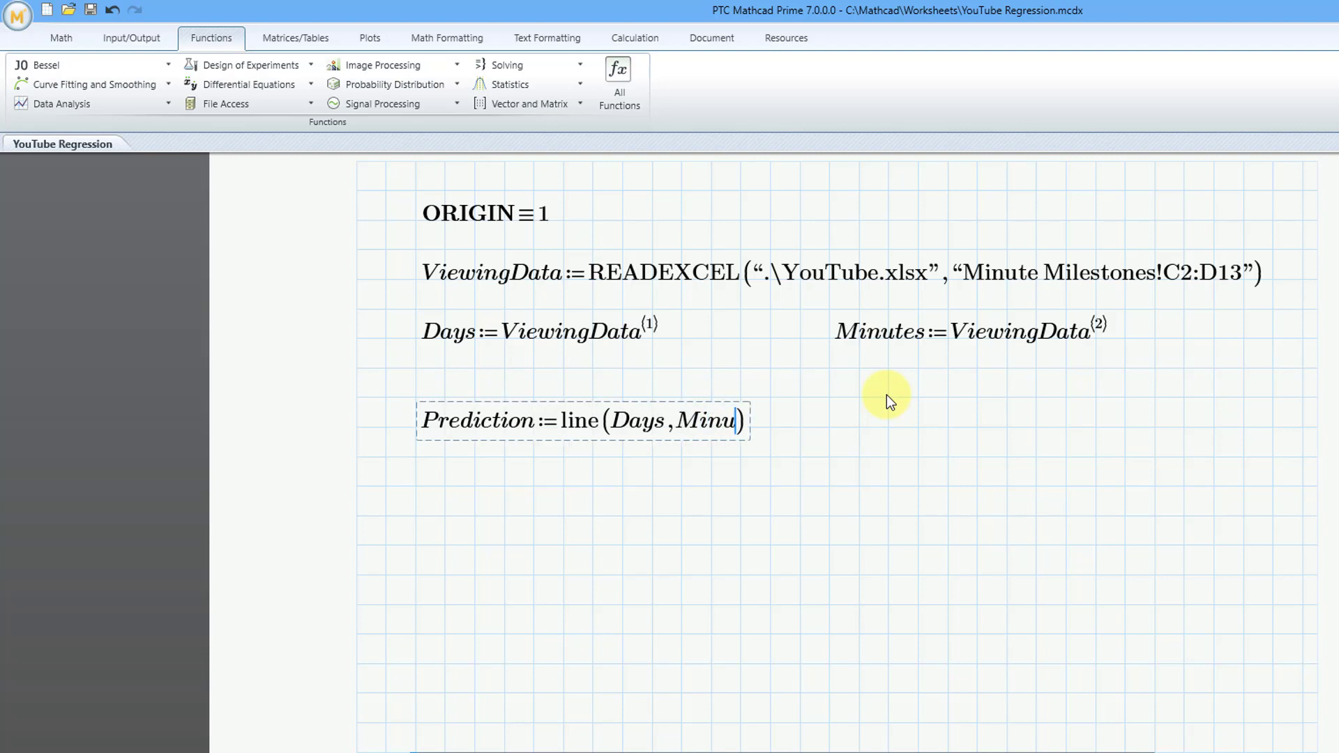
text(tes)
key(Right)
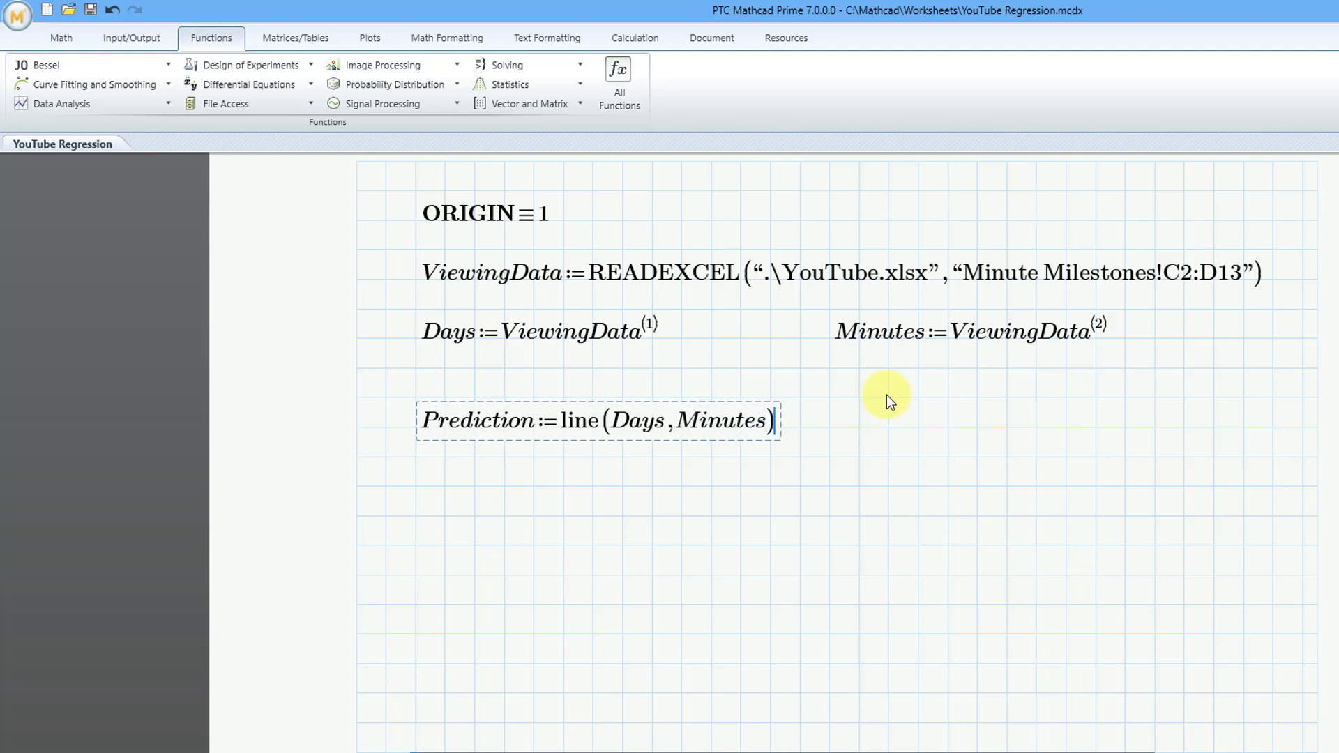
click(859, 427)
Step: Evaluate Prediction= to show intercept −1.331·10^6 and slope 6.756·10^3, then check the chart below
text(Prediction=[−1.331·10^6; 6.756·10^3)
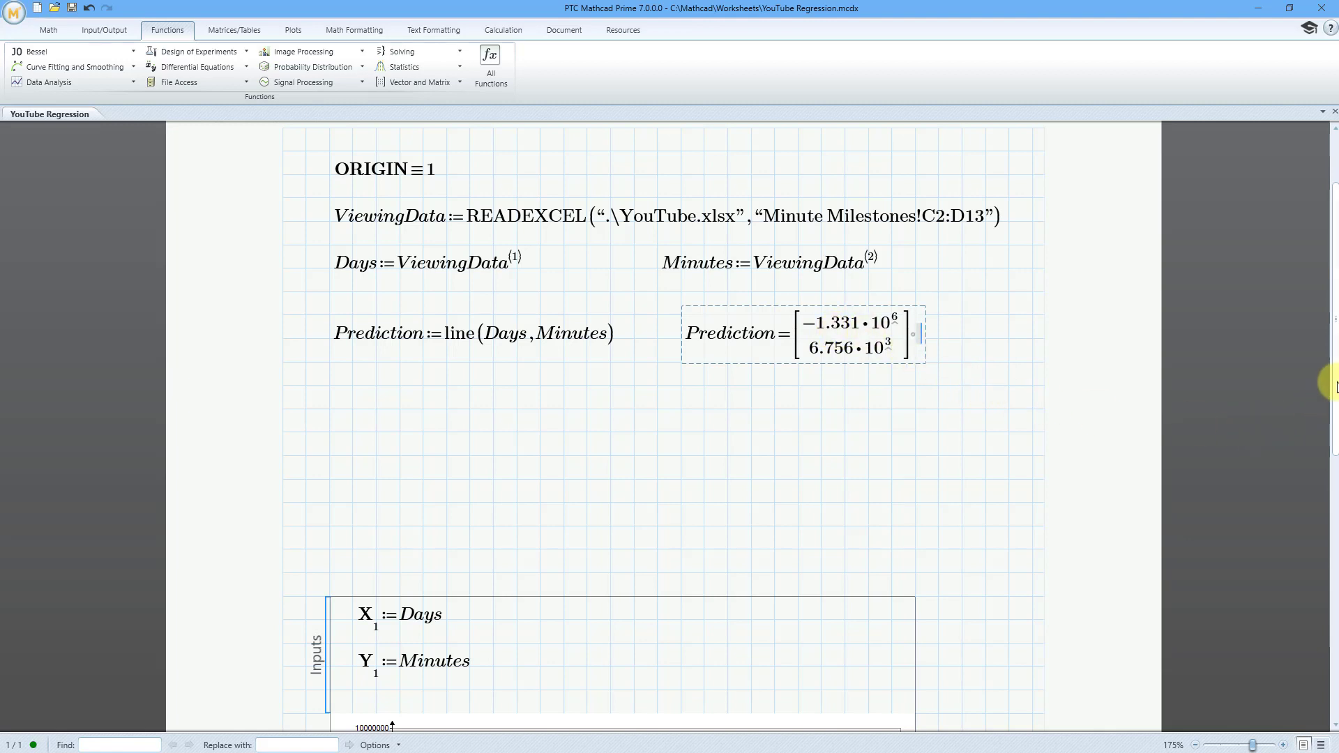
drag(1336, 392, 1267, 576)
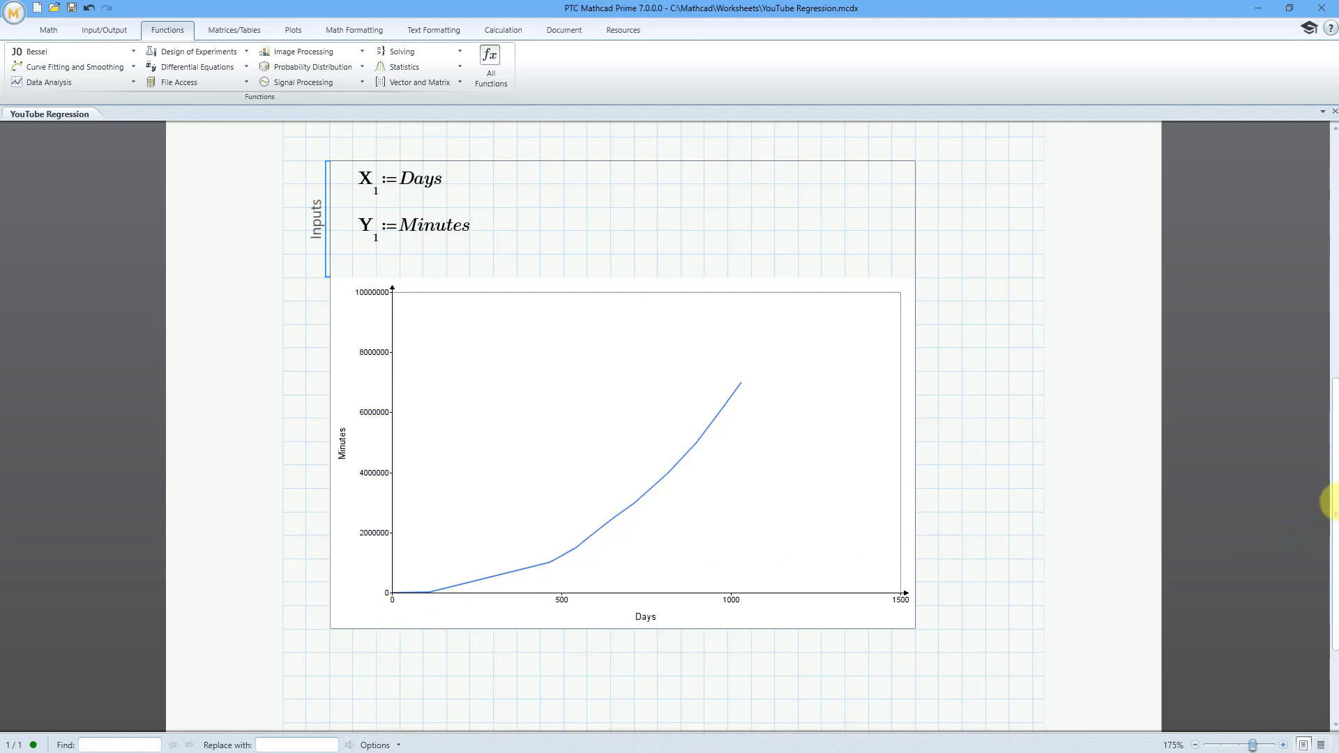
drag(1326, 500, 1308, 309)
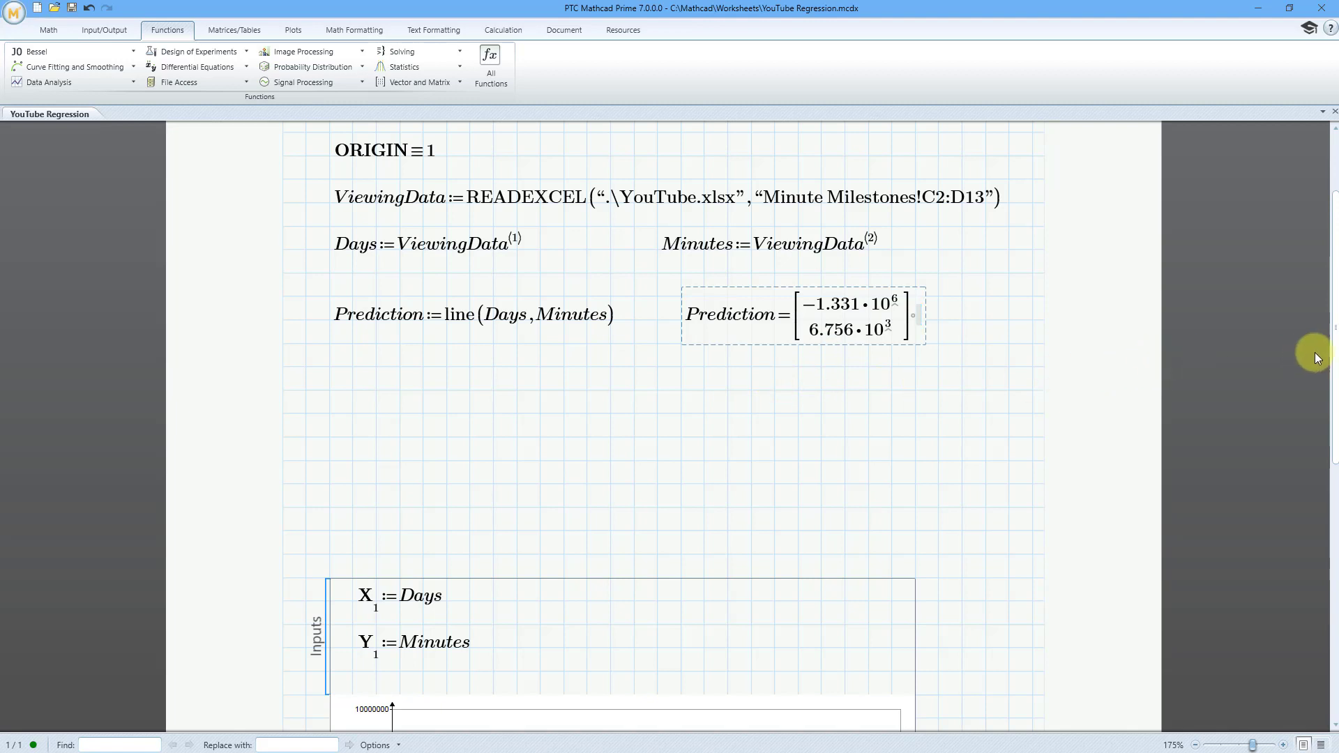
scroll(1334, 363, down, 1)
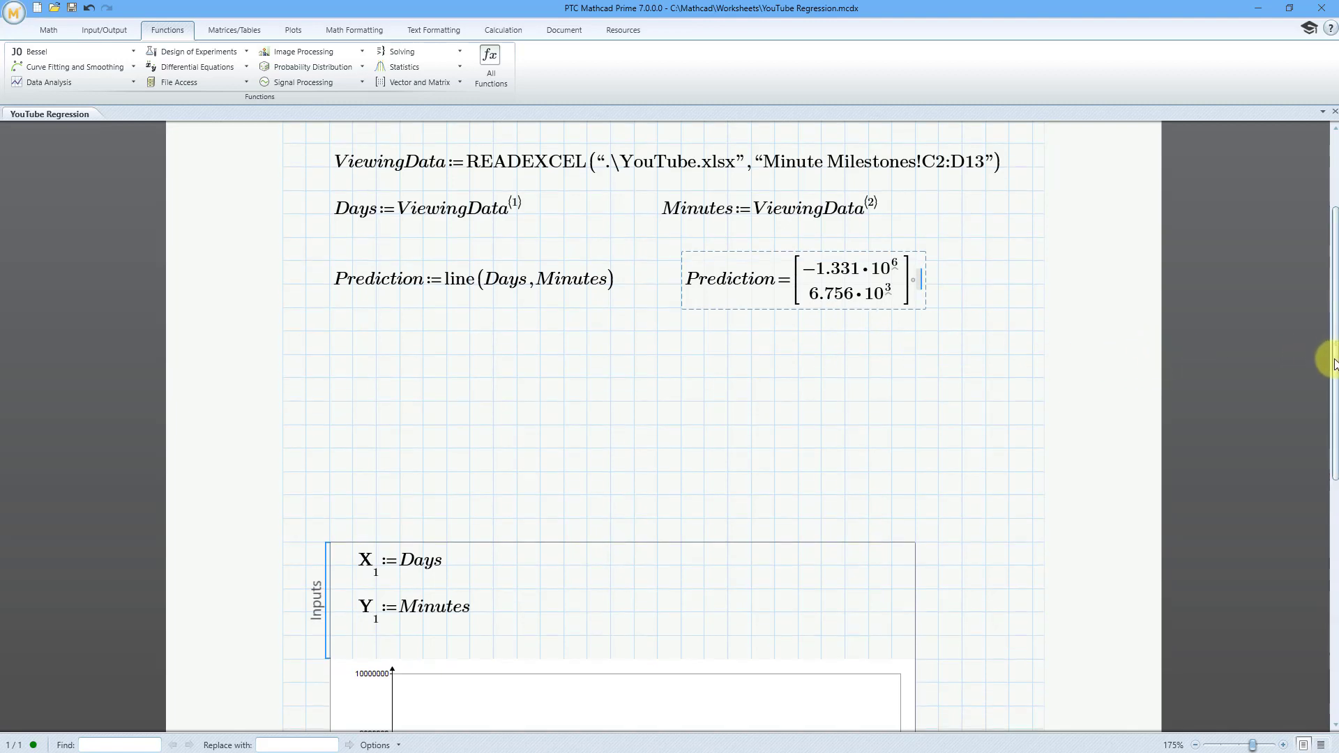
scroll(1334, 363, down, 3)
key(Return)
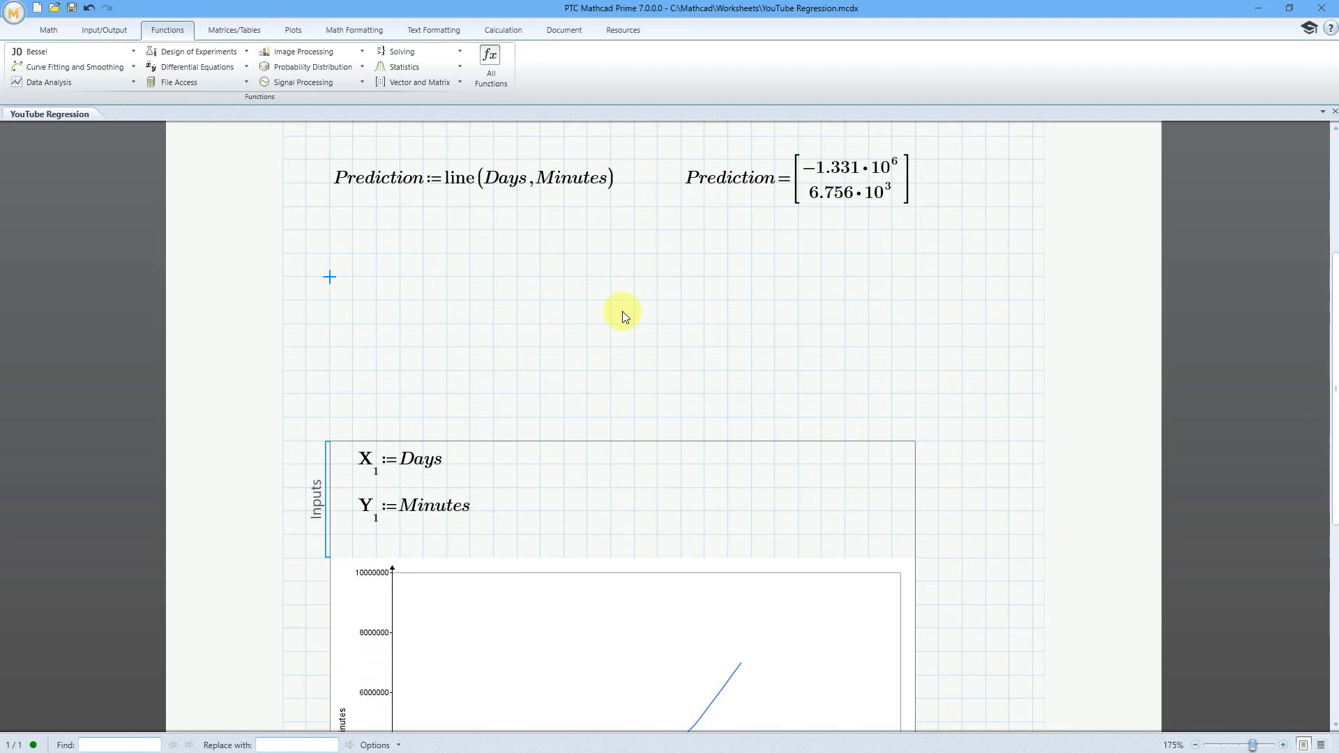
scroll(1334, 370, down, 5)
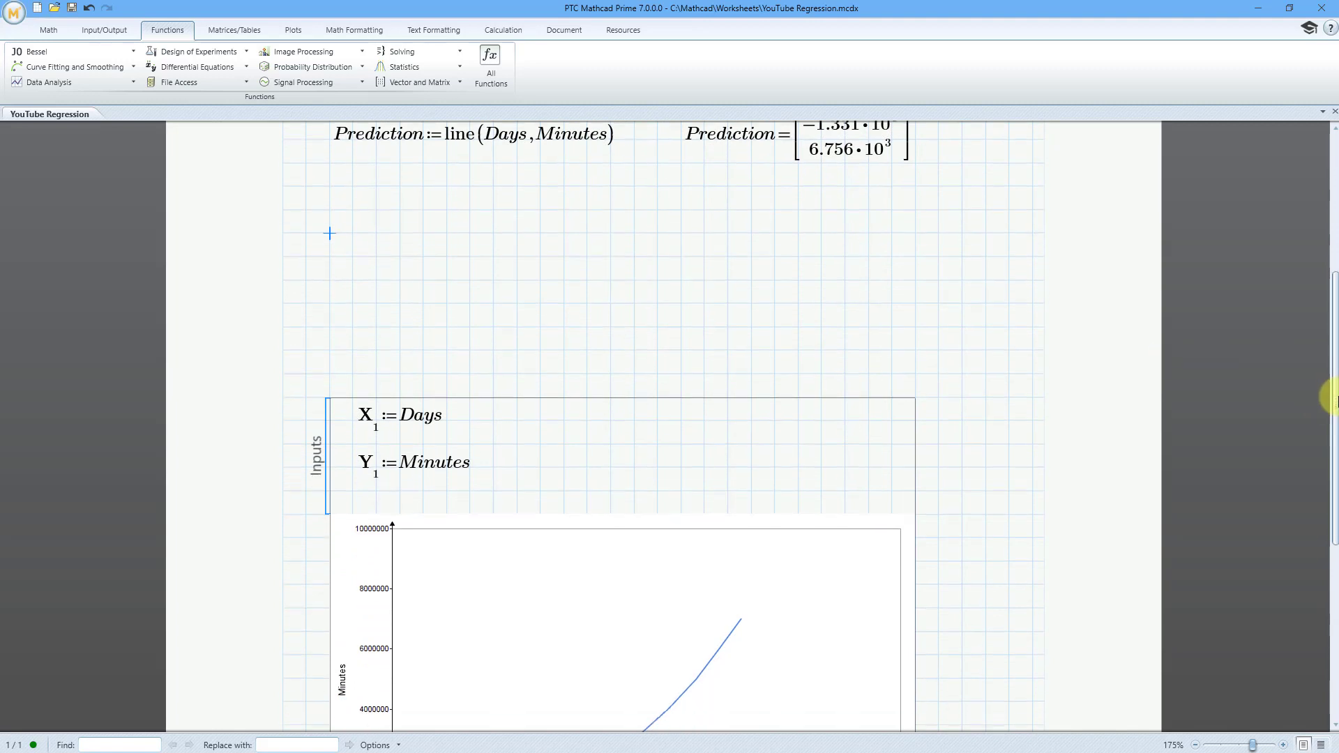
scroll(1325, 425, up, 6)
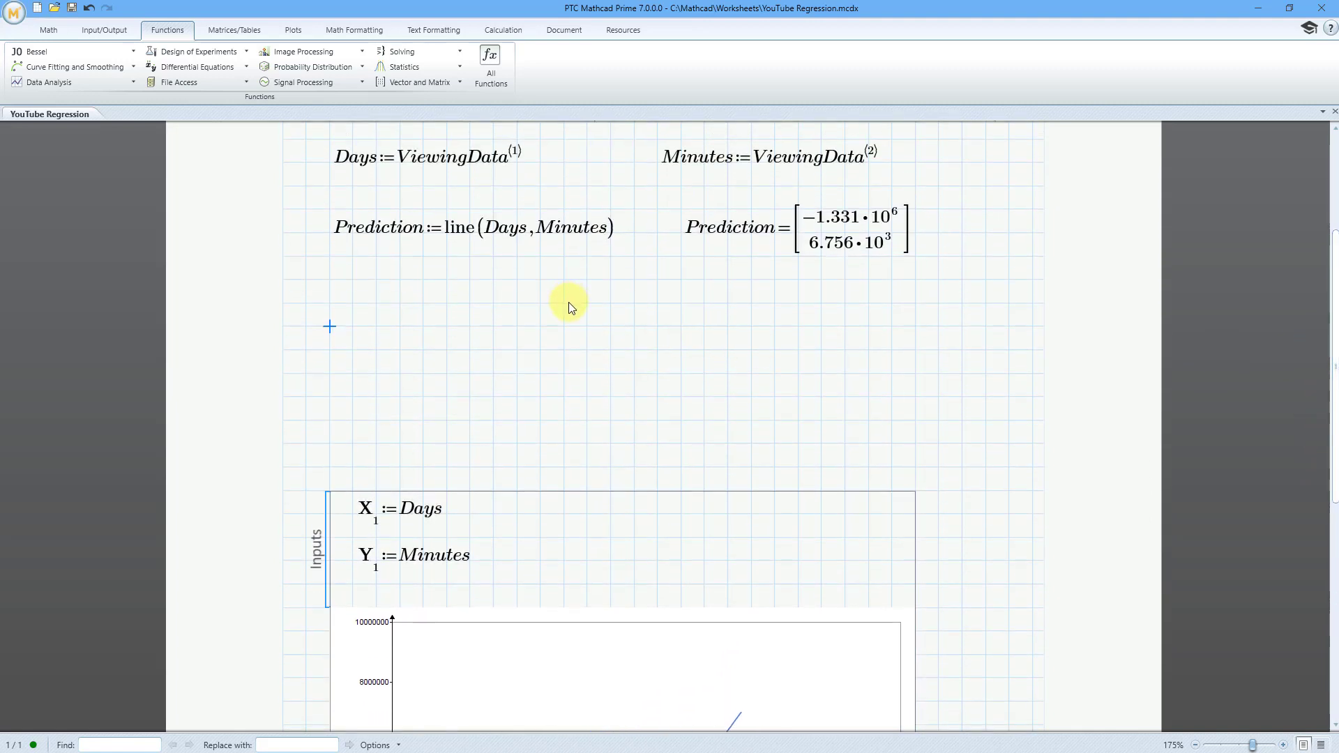
Step: Define range := 0,2..1500 and start the definition LinearPrediction(x) := Prediction
text(rang)
text(e:)
text(0,;)
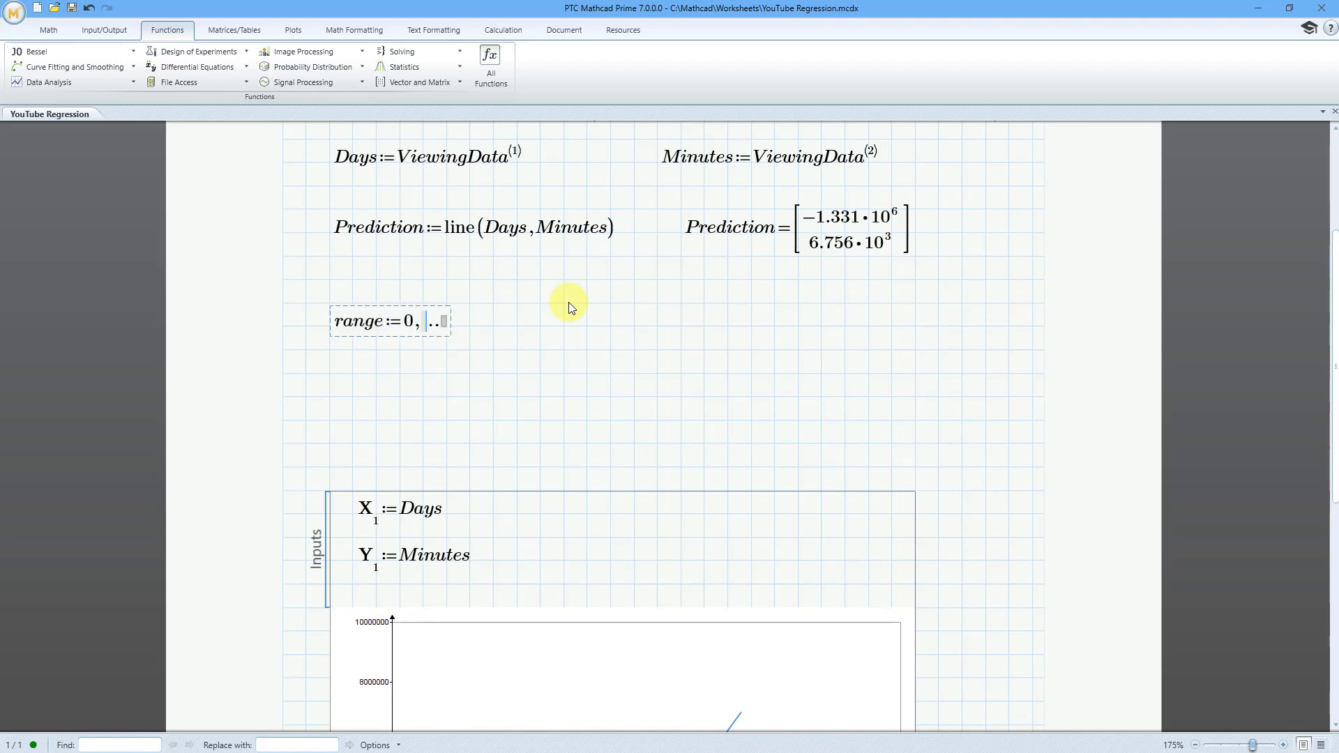
text(2)
text(1500)
click(332, 395)
text(Linea)
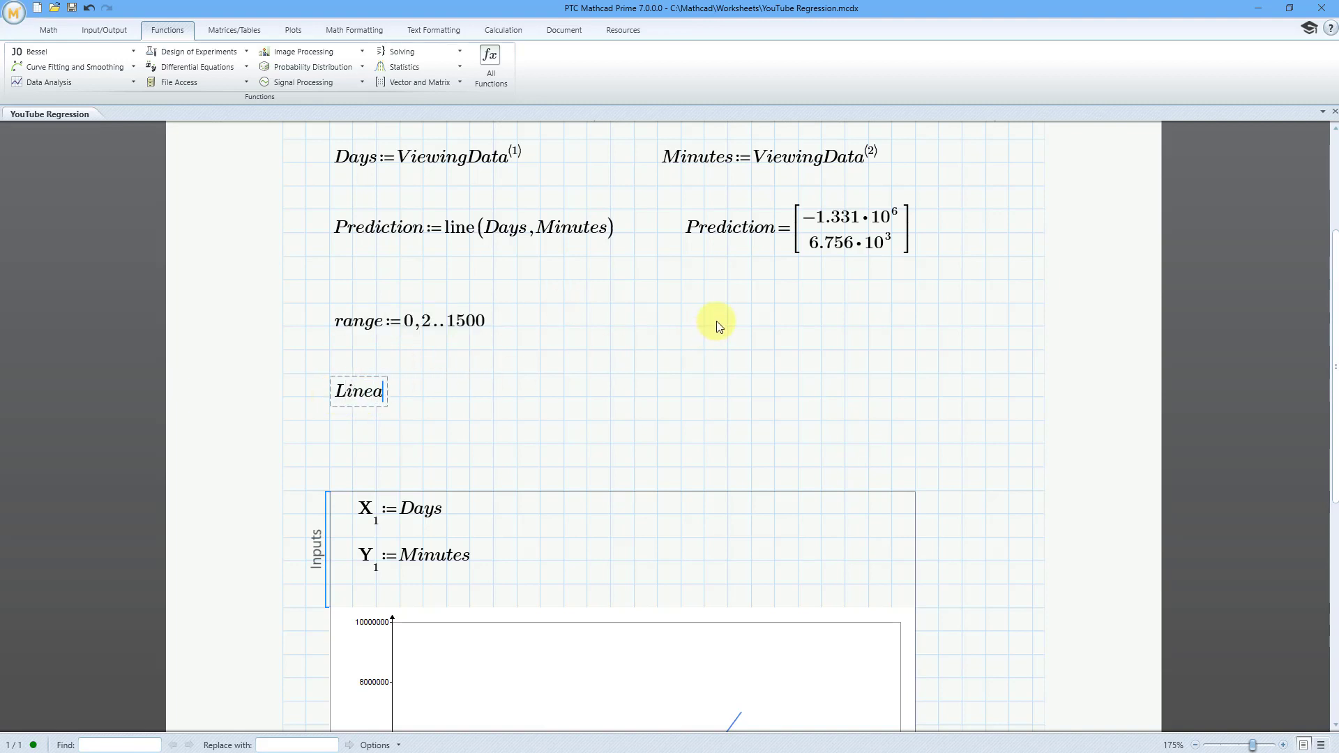
text(rPrediction(x)
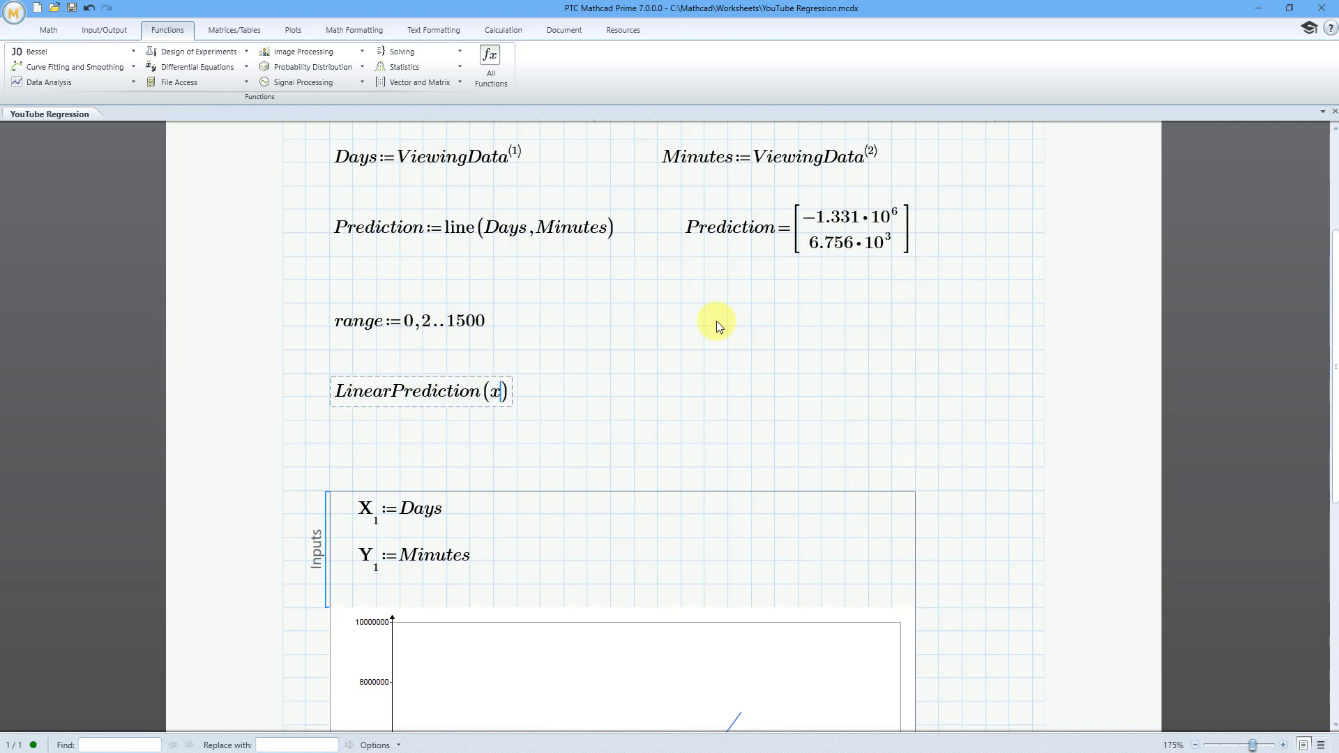
key(Right)
text(:)
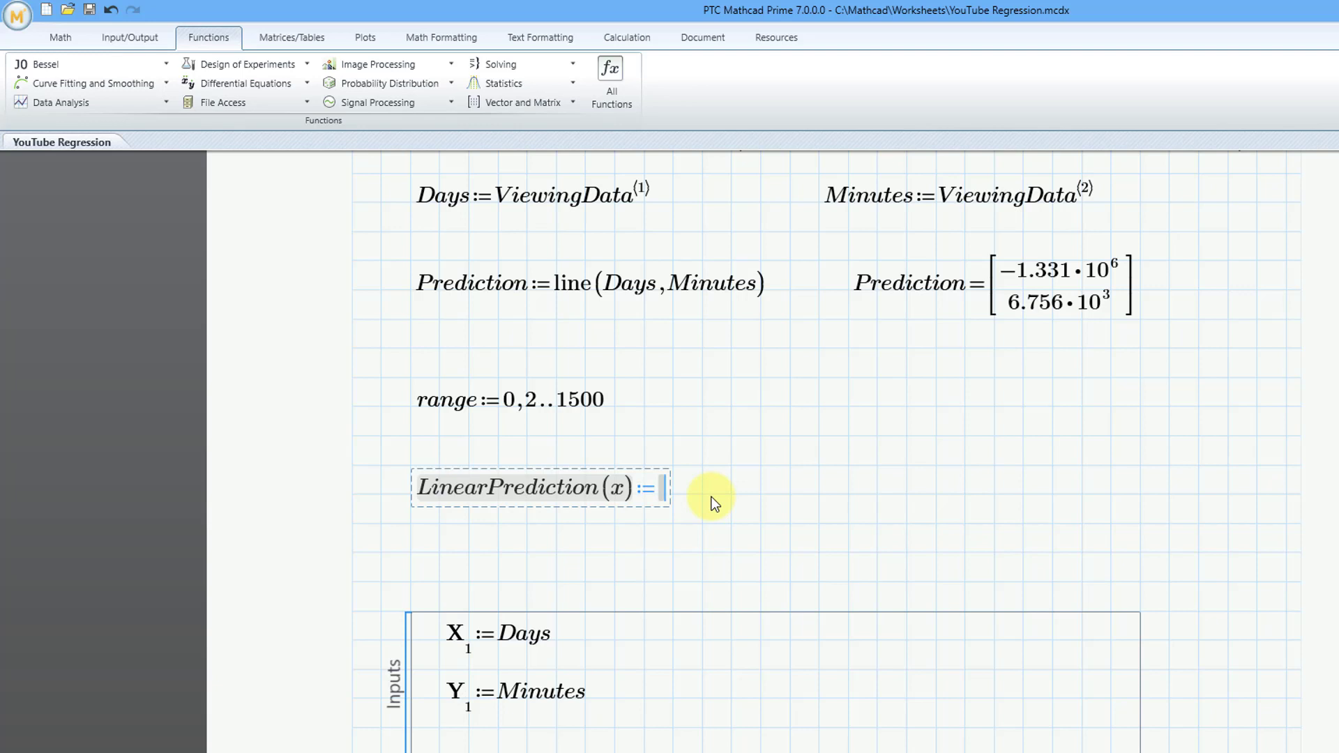
text(Predic)
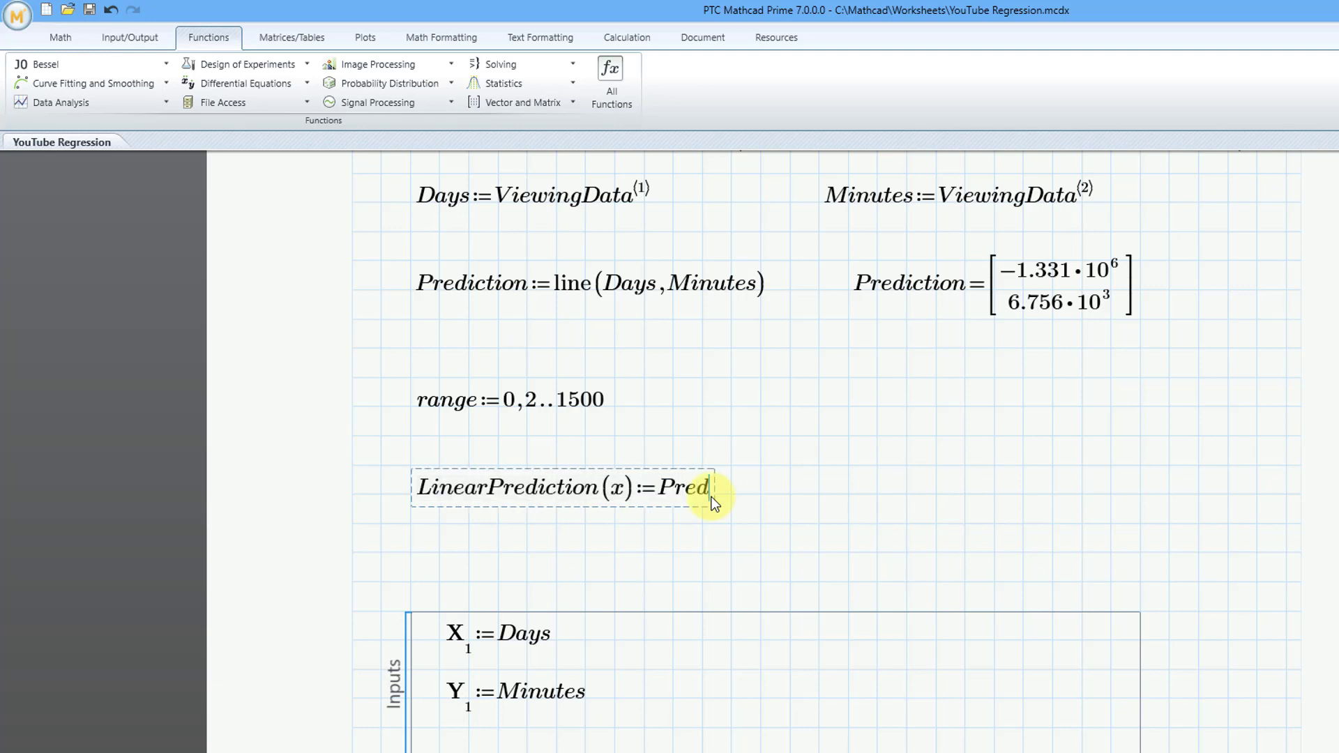
text(tion)
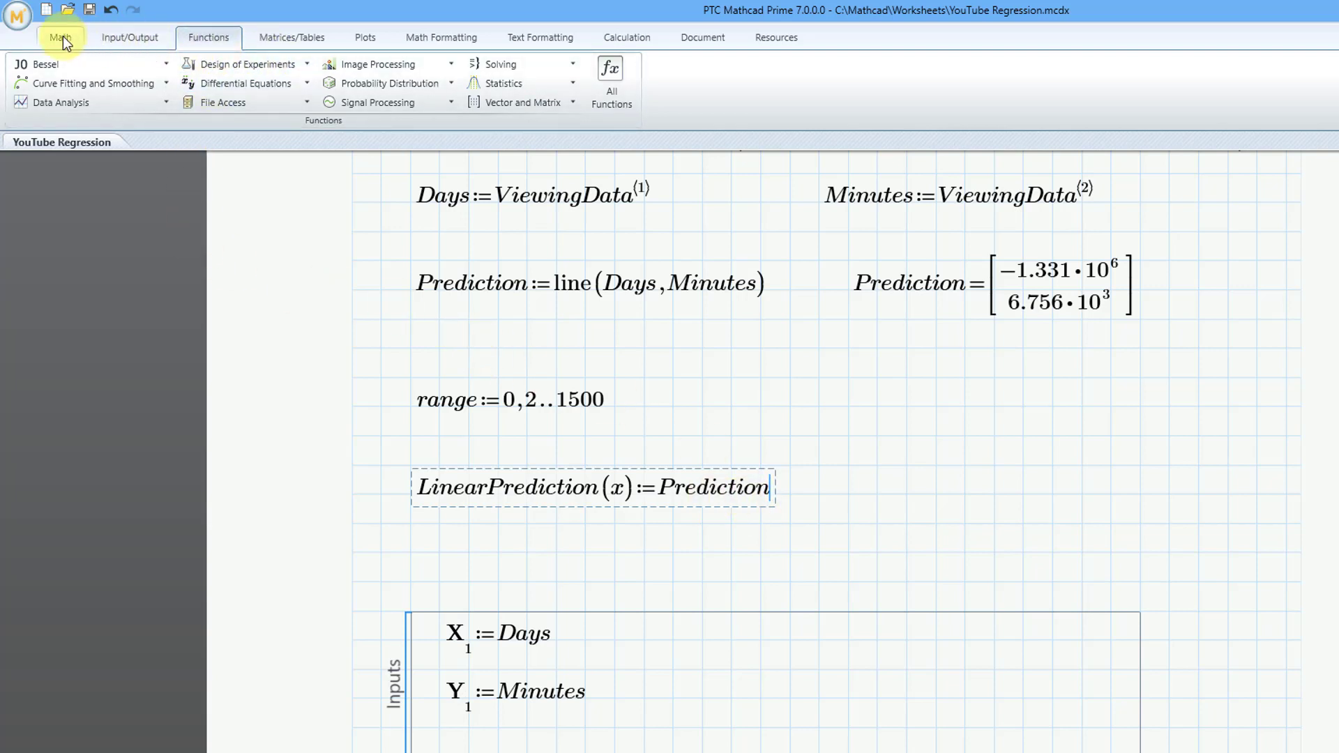
Step: Complete LinearPrediction(x) as Prediction₁ + Prediction₂·x using index subscripts
click(292, 37)
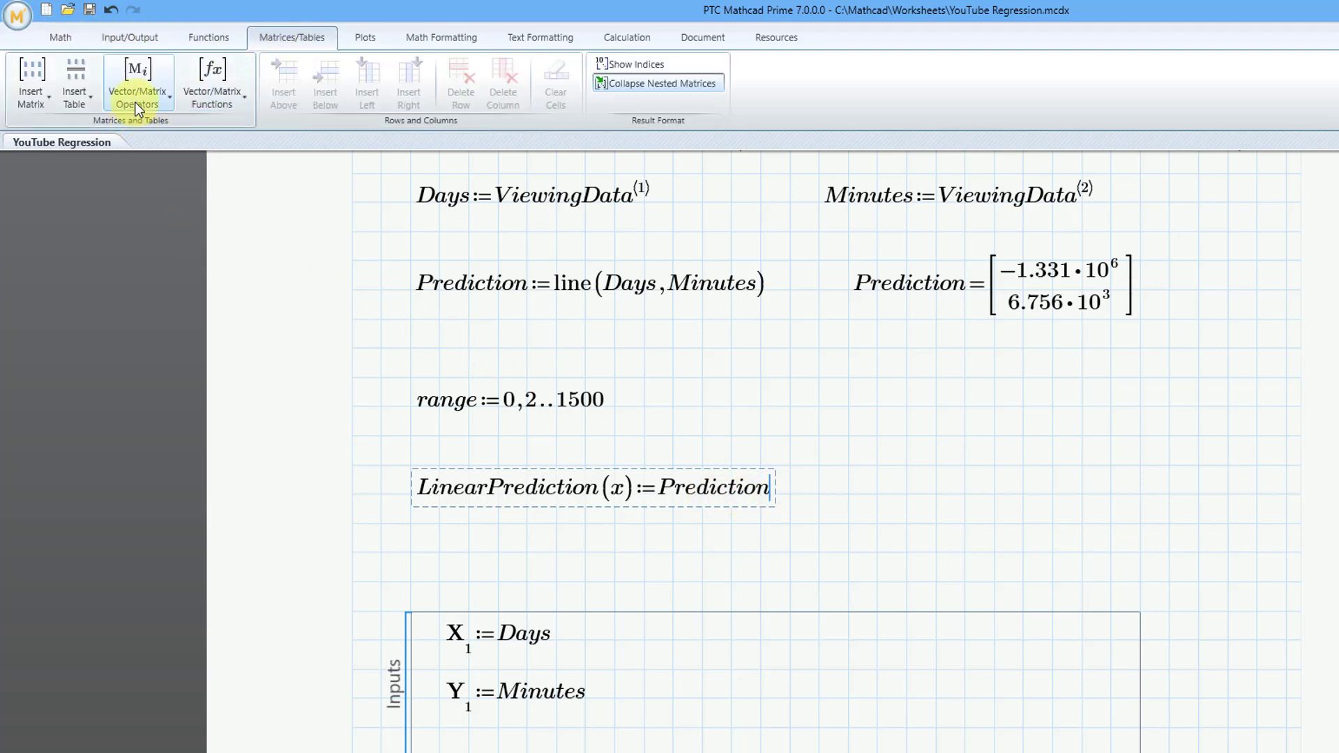
click(136, 101)
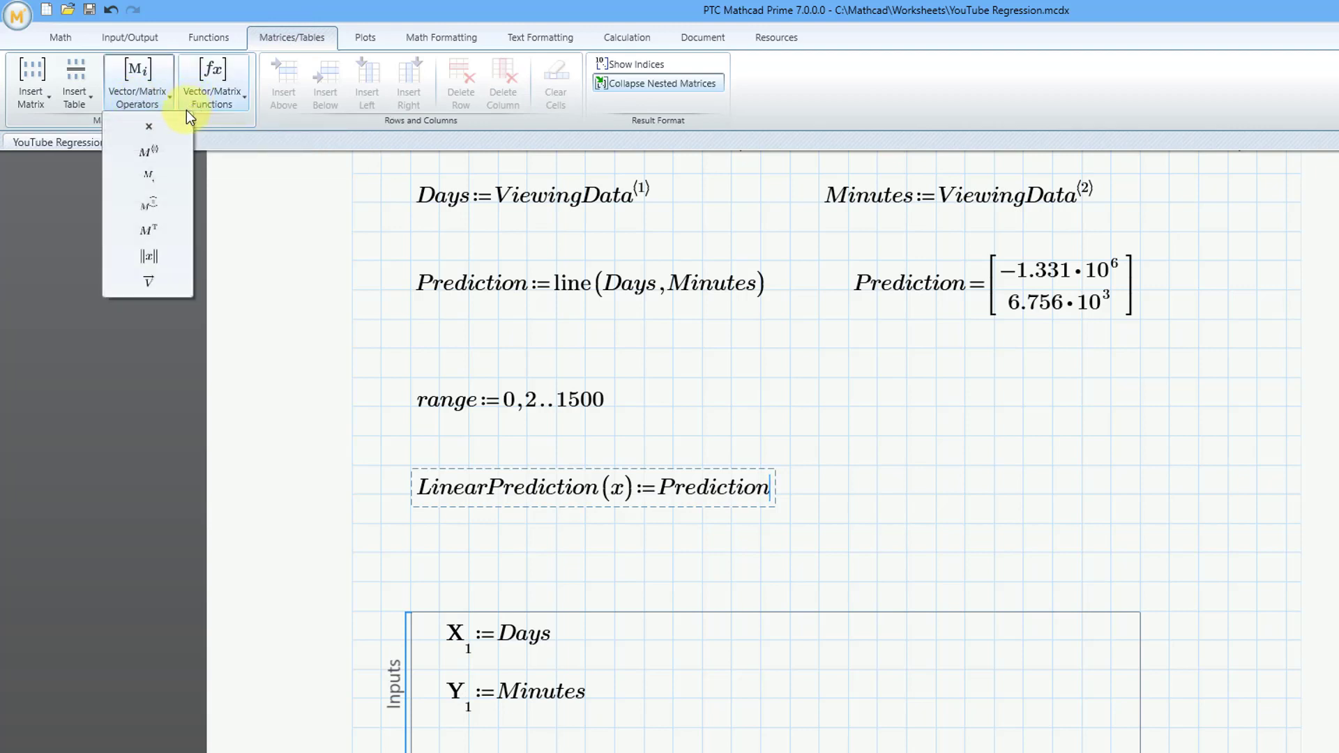
click(155, 178)
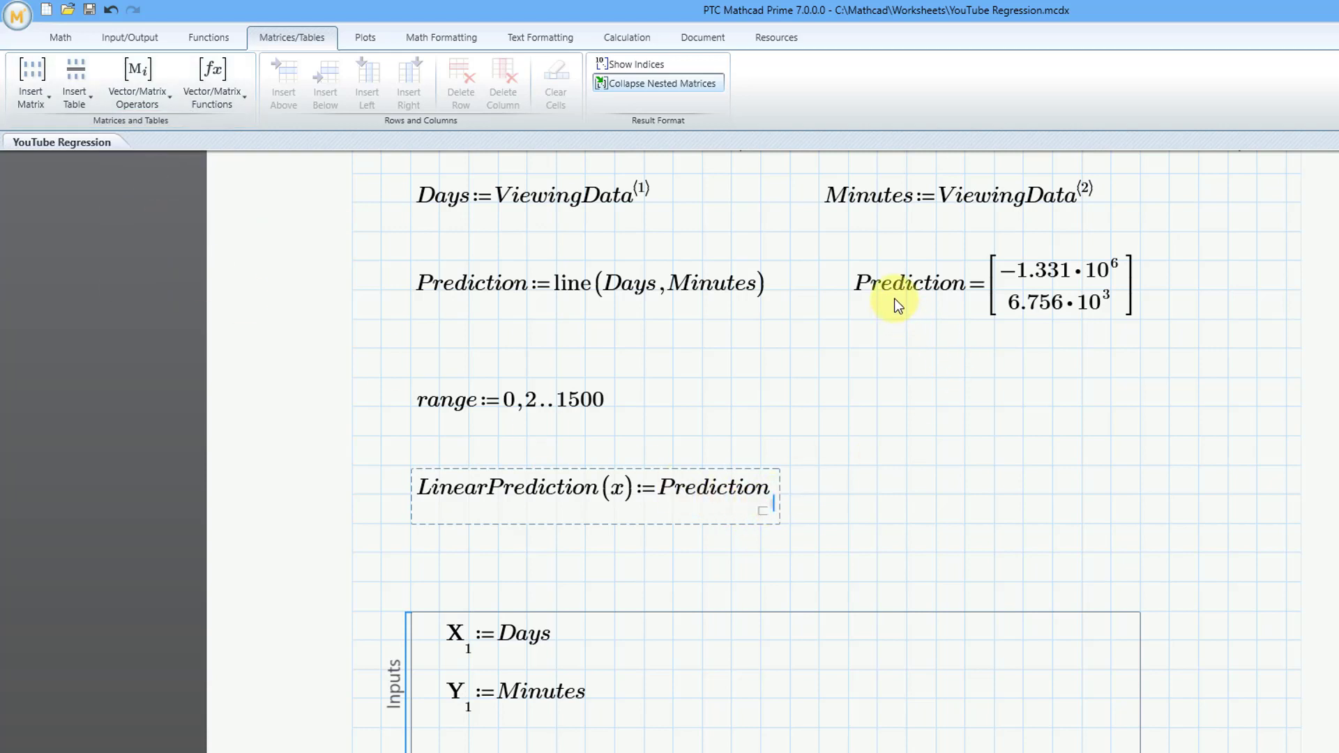
text(1)
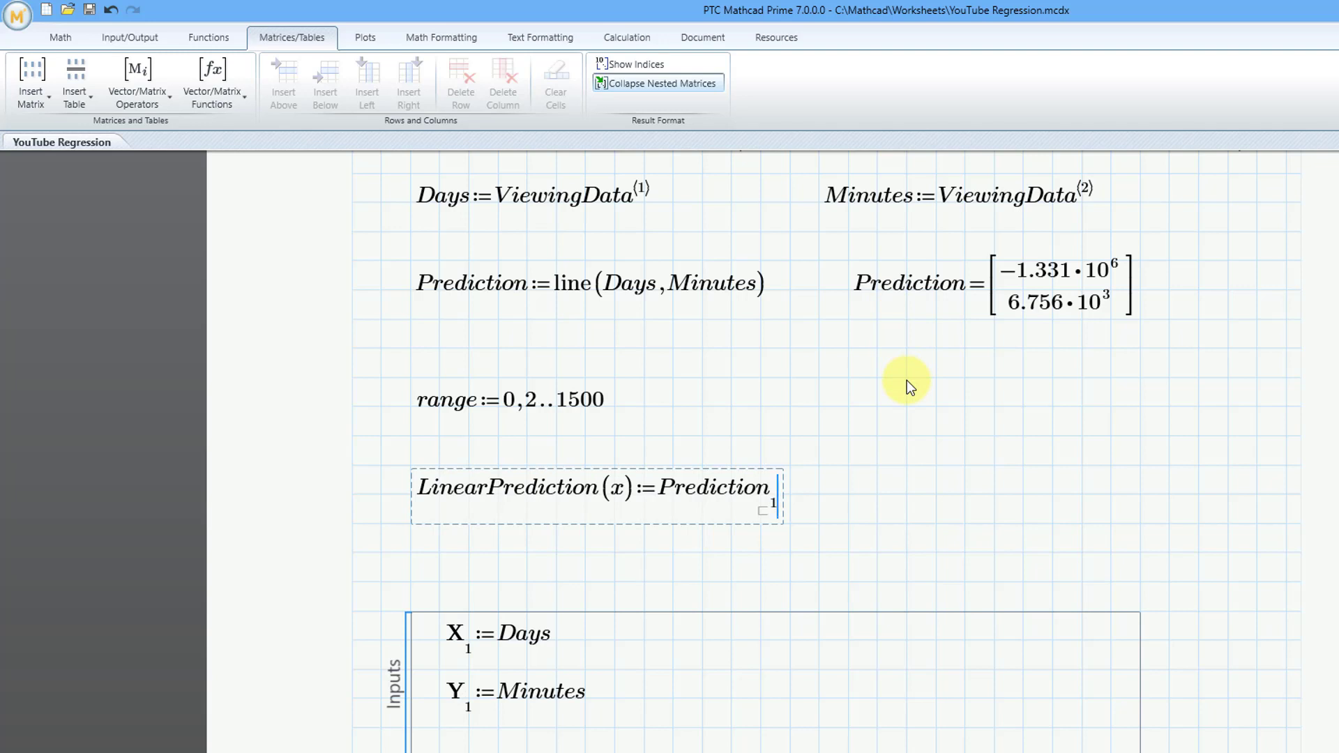
key(space)
text(+Prediction)
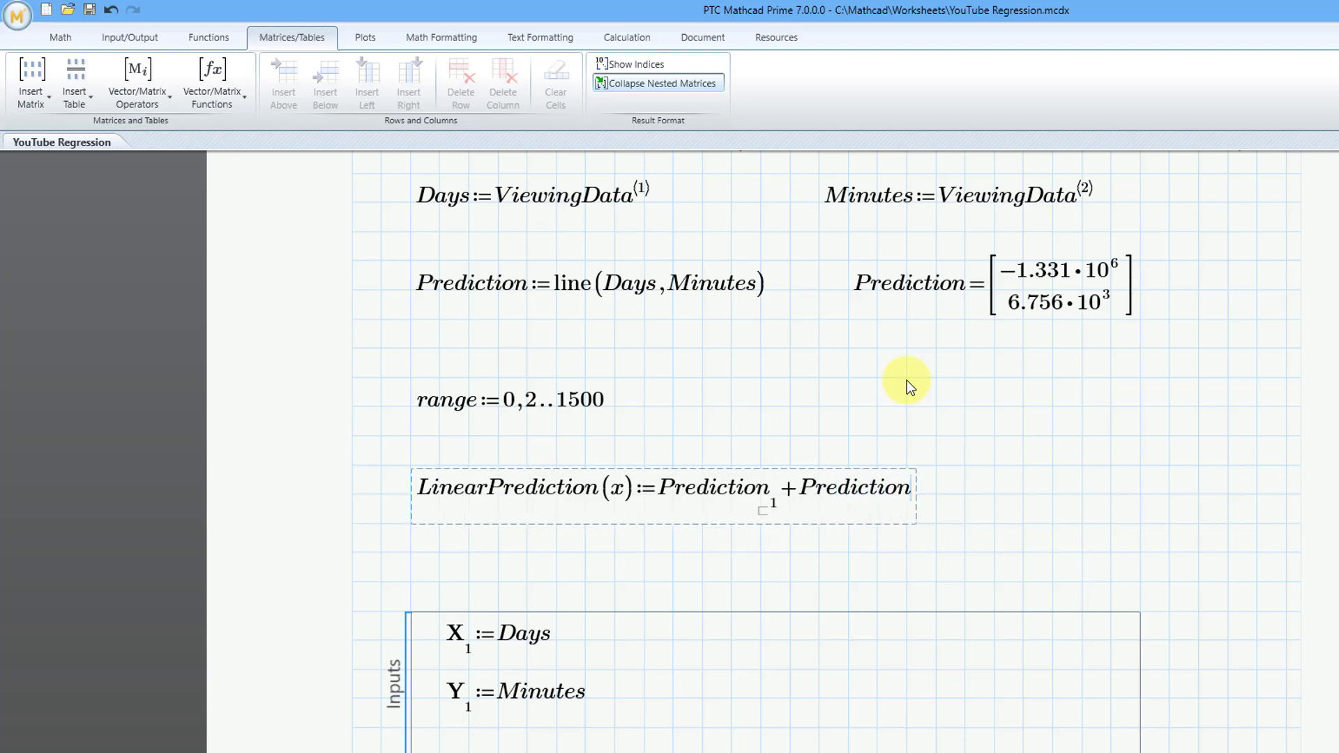
key(bracketleft)
text(2)
text(*)
text(x)
click(469, 582)
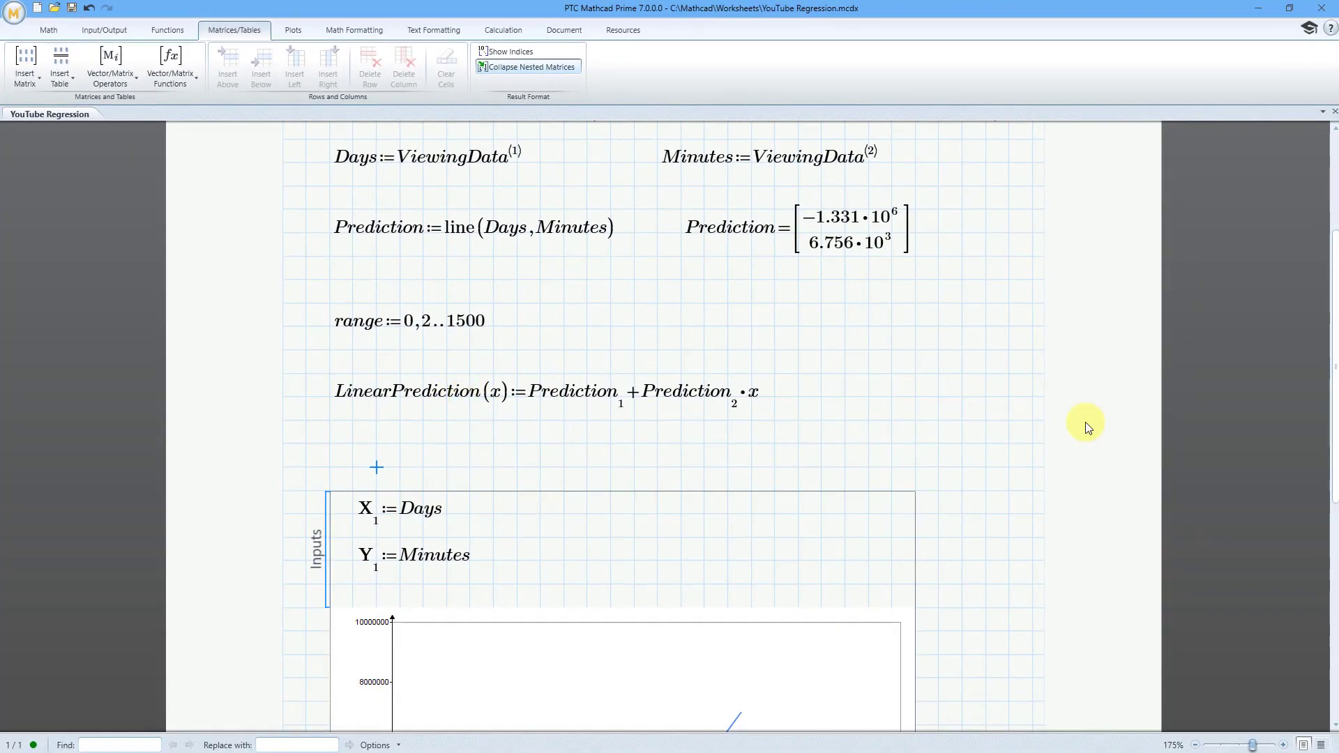
Step: Add a second chart x-axis expression X₂ := range
drag(1330, 359, 1315, 463)
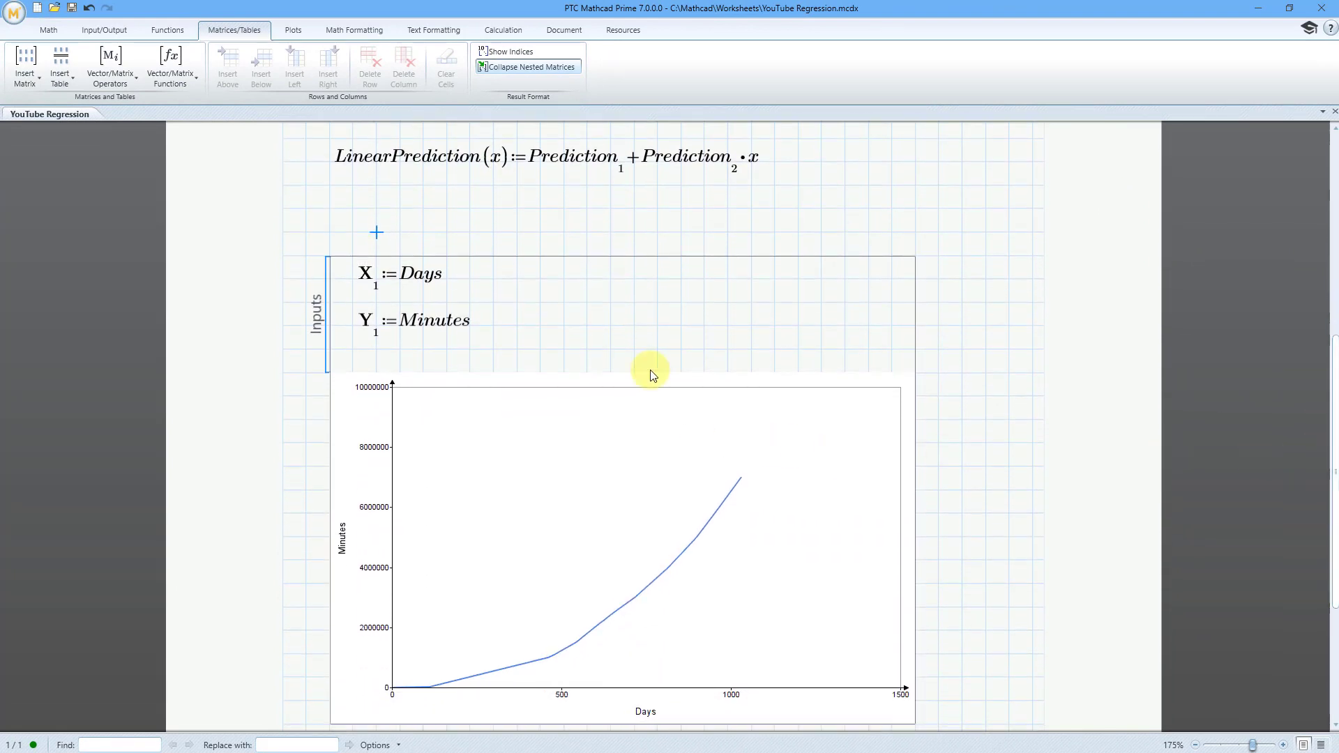
click(587, 280)
right_click(587, 281)
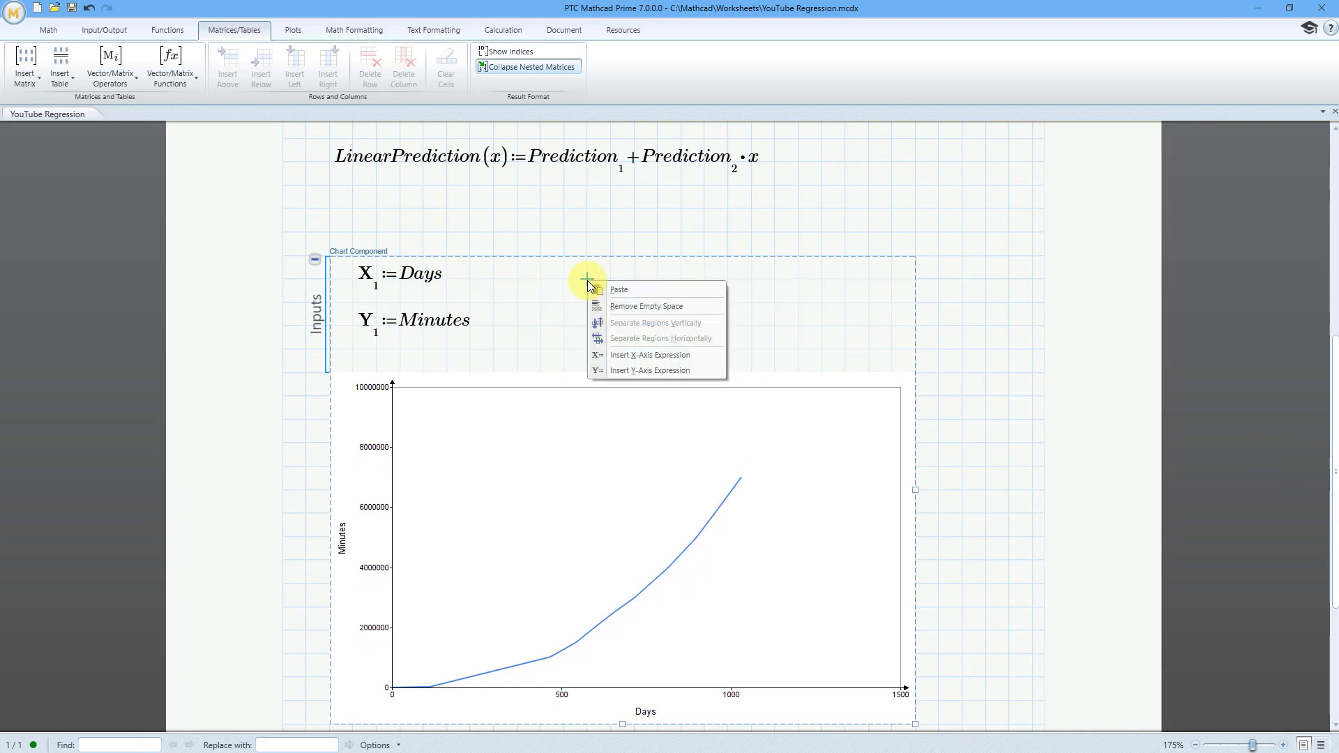
click(631, 355)
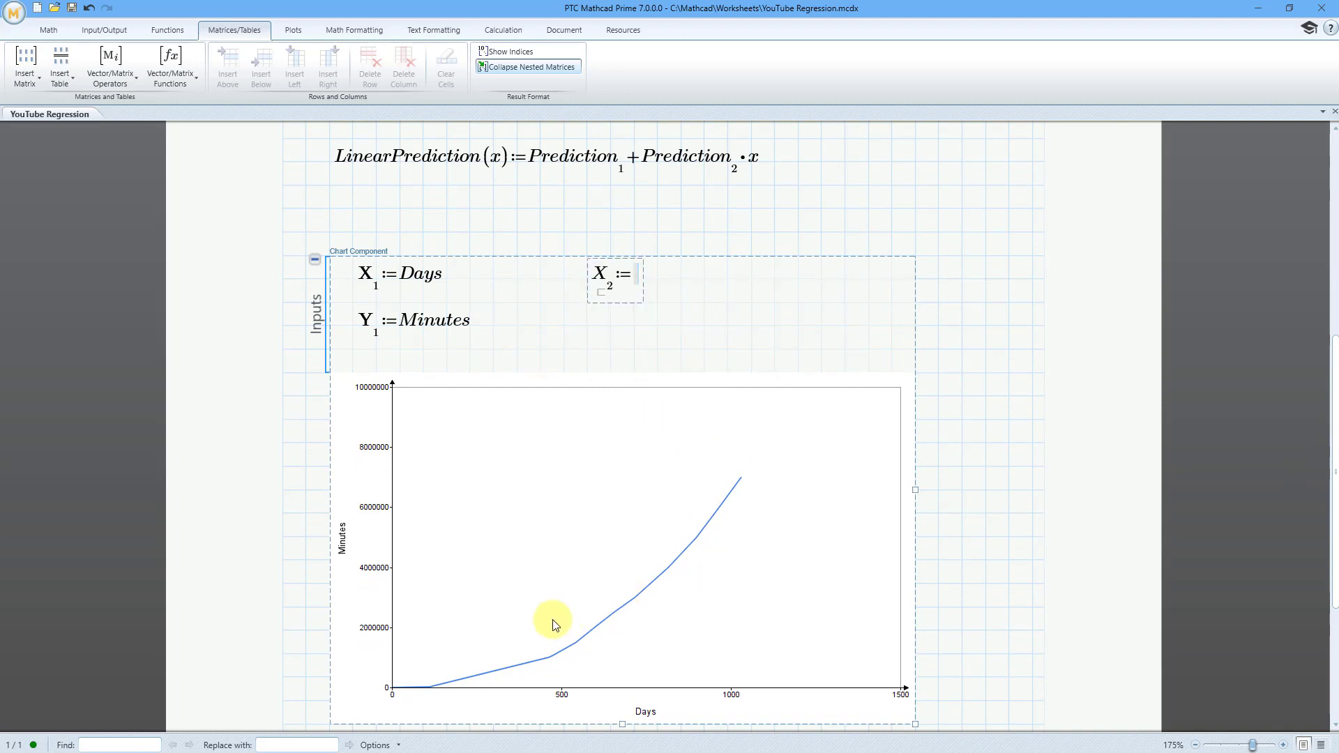
text(range)
click(588, 325)
Step: Add a second y-axis expression Y₂ := LinearPrediction(range) to draw the fitted line
right_click(588, 325)
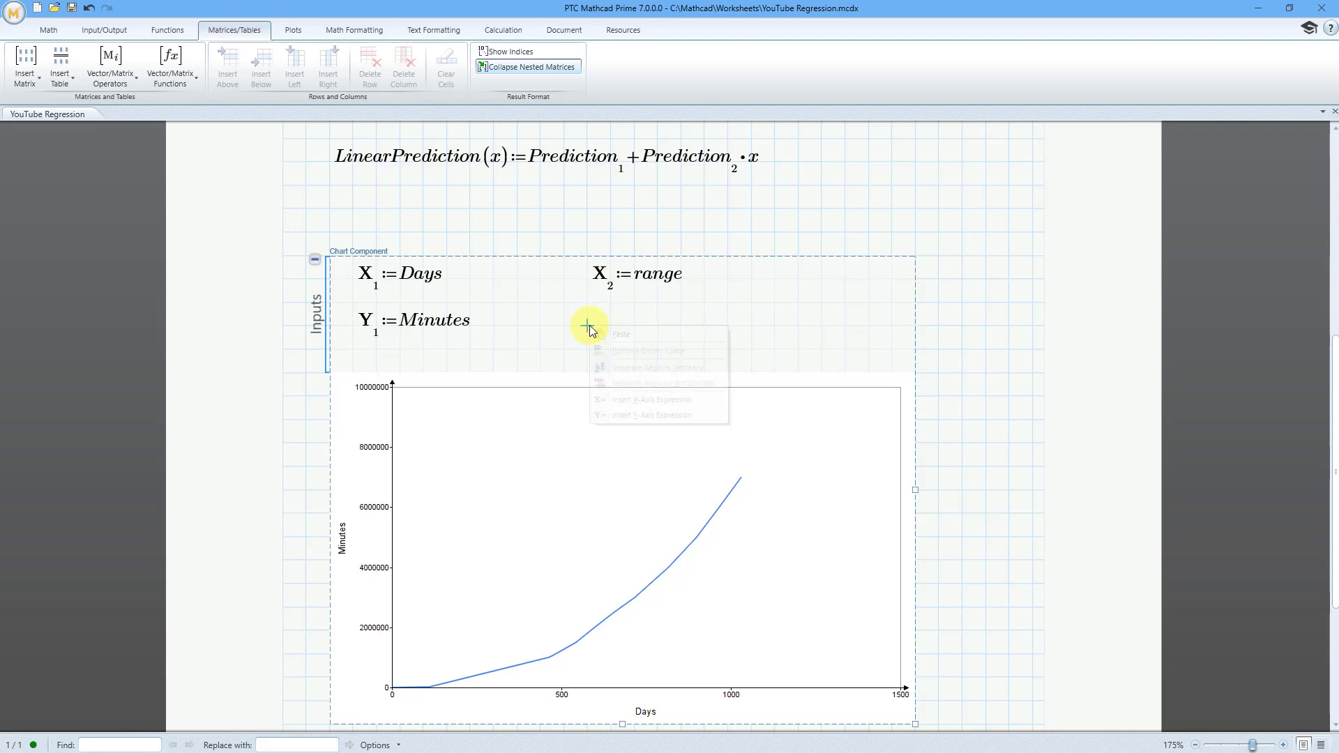
click(640, 415)
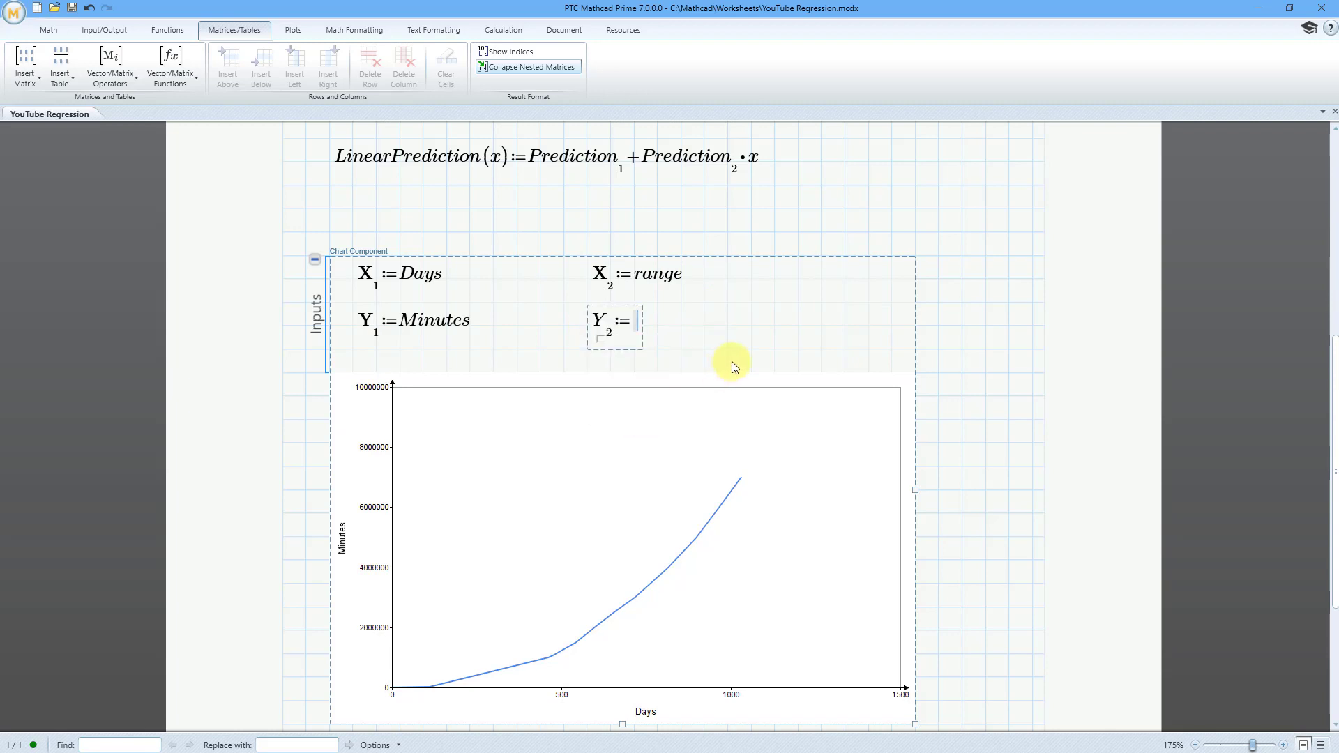
text(LinearPrediction)
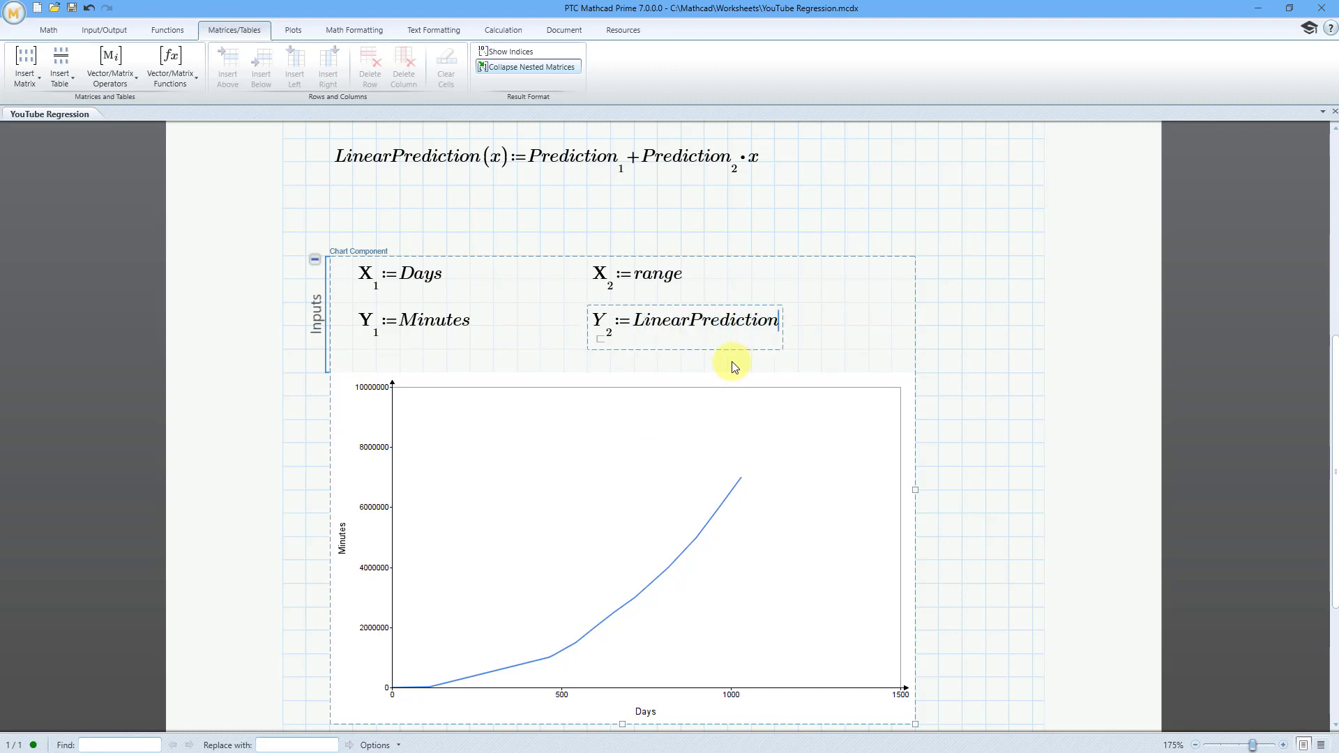
text((range)
click(779, 213)
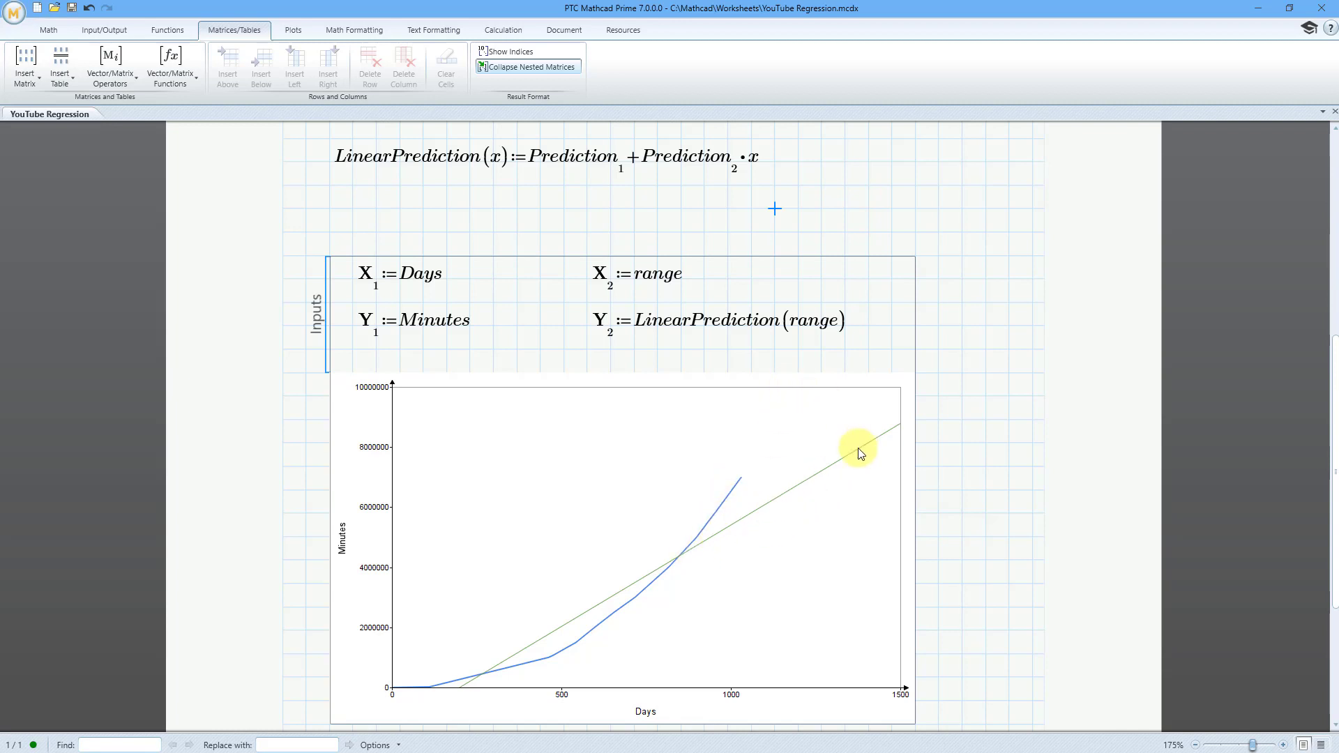
Step: Open the chart in PTC Mathcad Chart, enlarge the preview and select the prediction trace
click(813, 459)
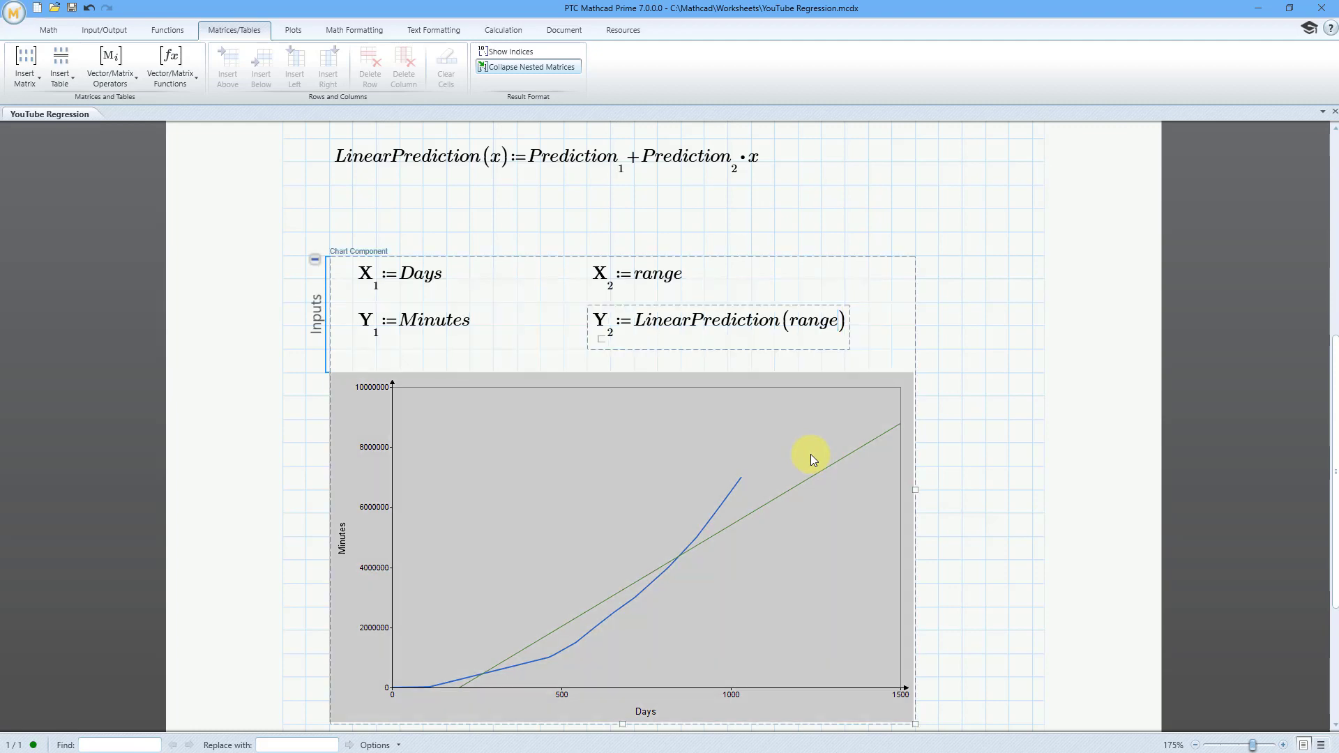
double_click(810, 455)
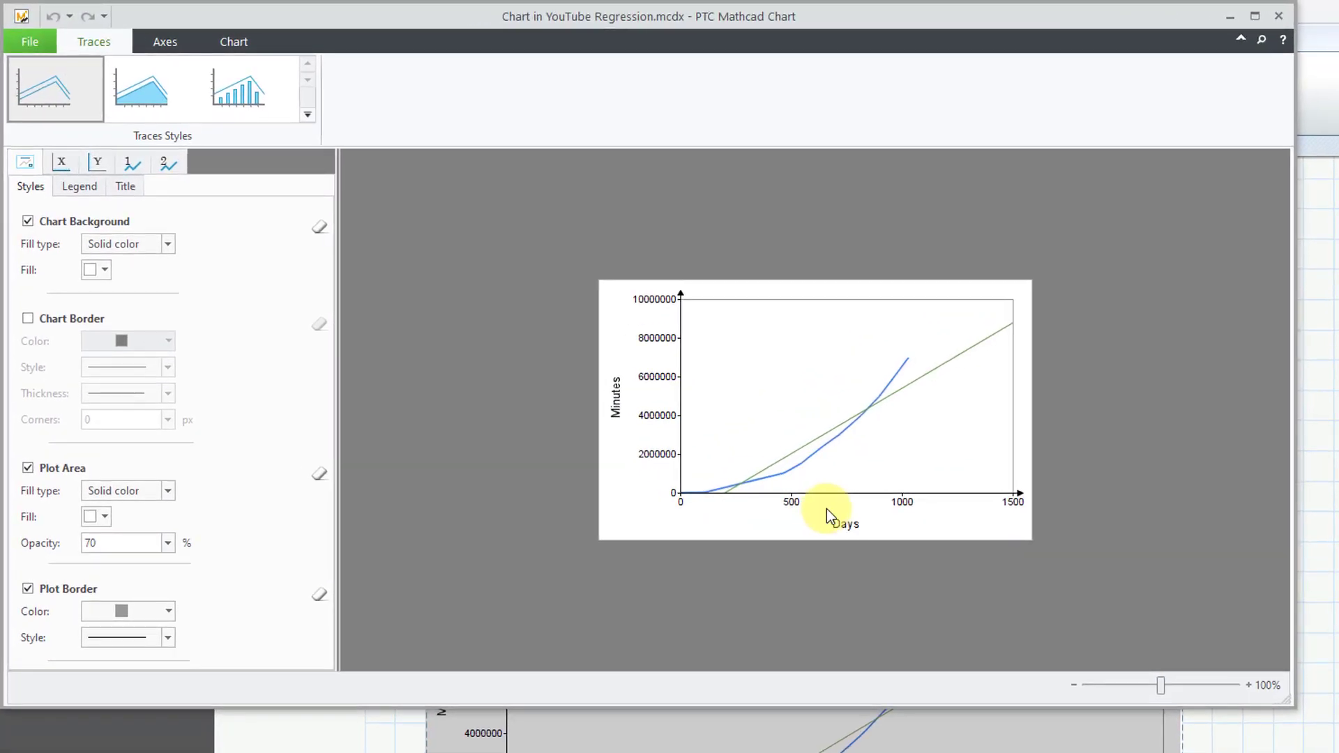
click(1249, 685)
click(1249, 685)
click(1248, 685)
click(1249, 686)
click(1249, 685)
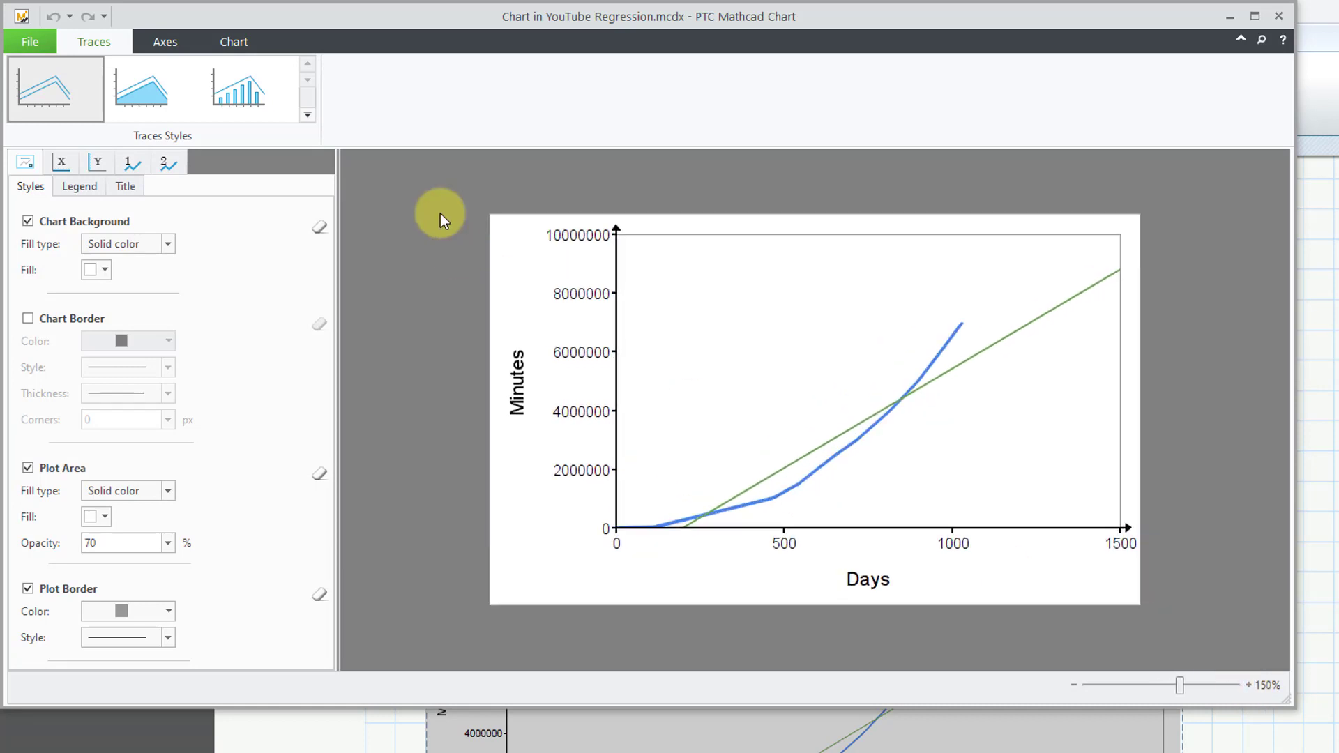
click(165, 166)
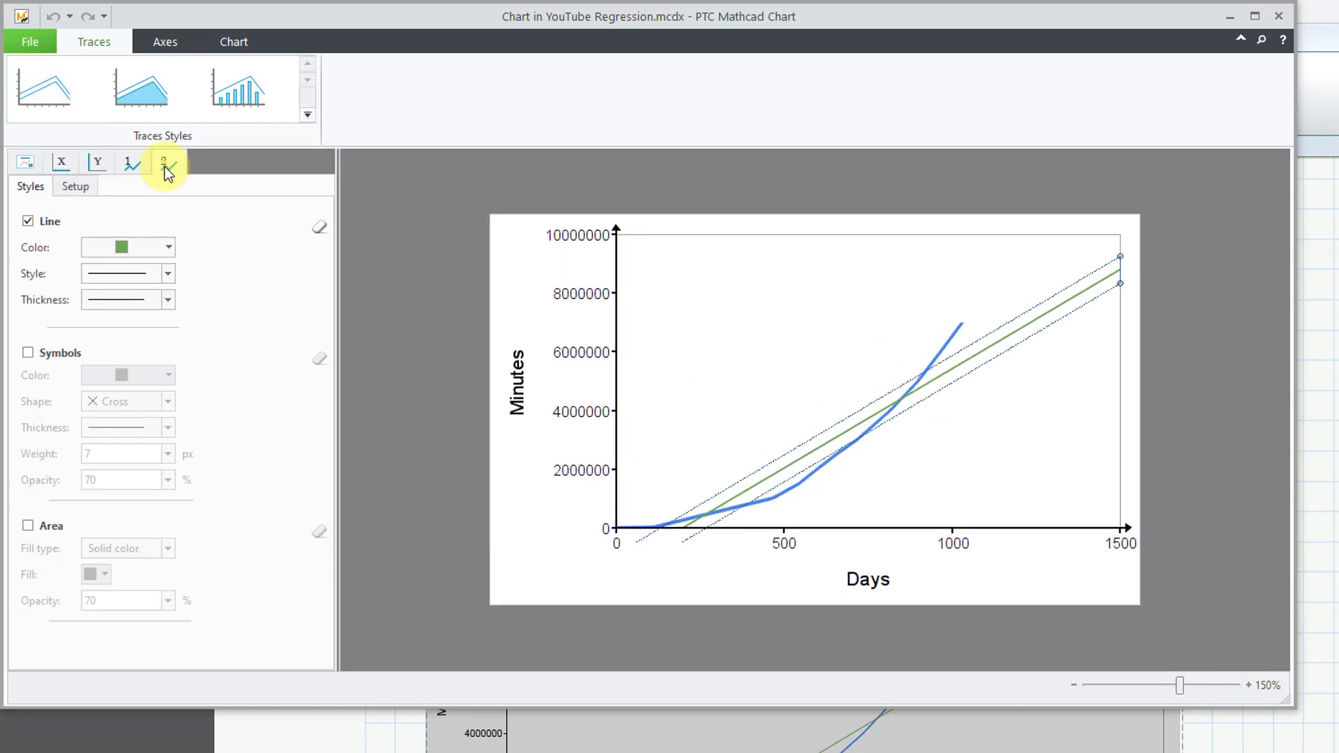
Step: Make the prediction line red, dashed and thicker
click(166, 250)
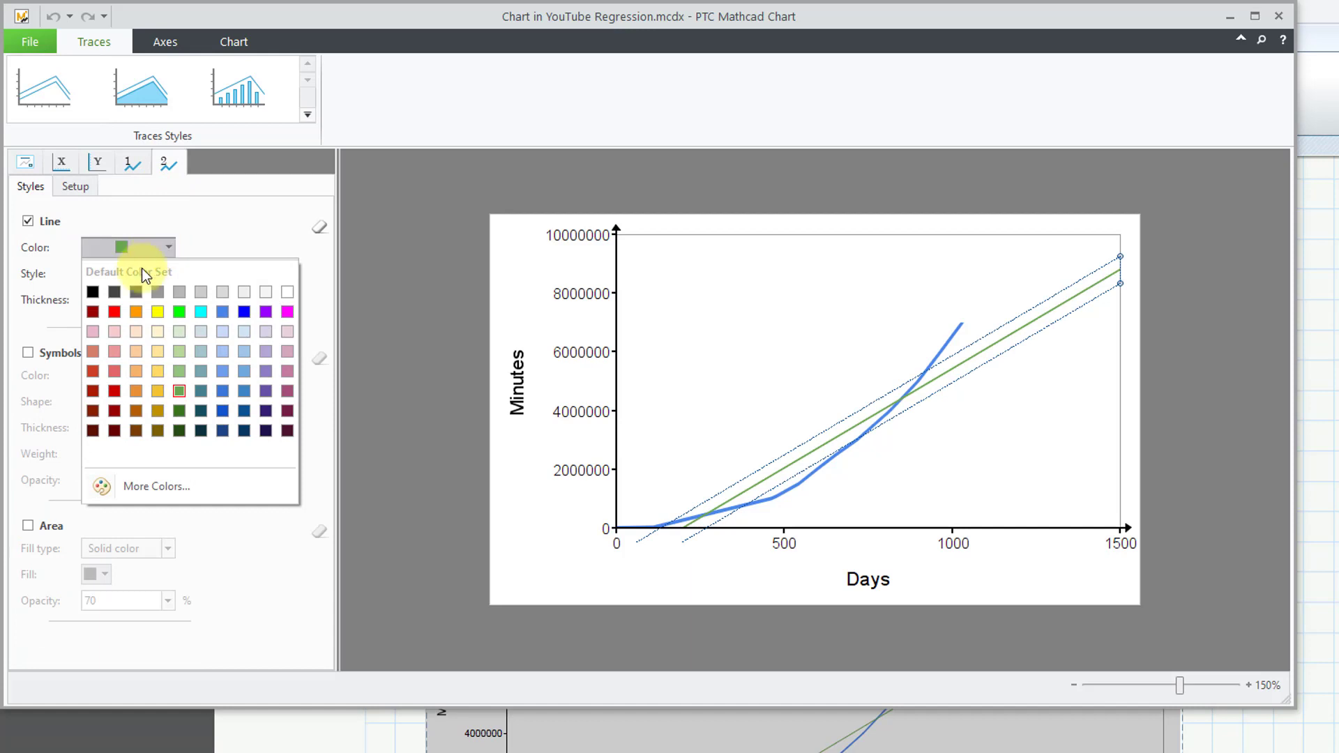
click(114, 312)
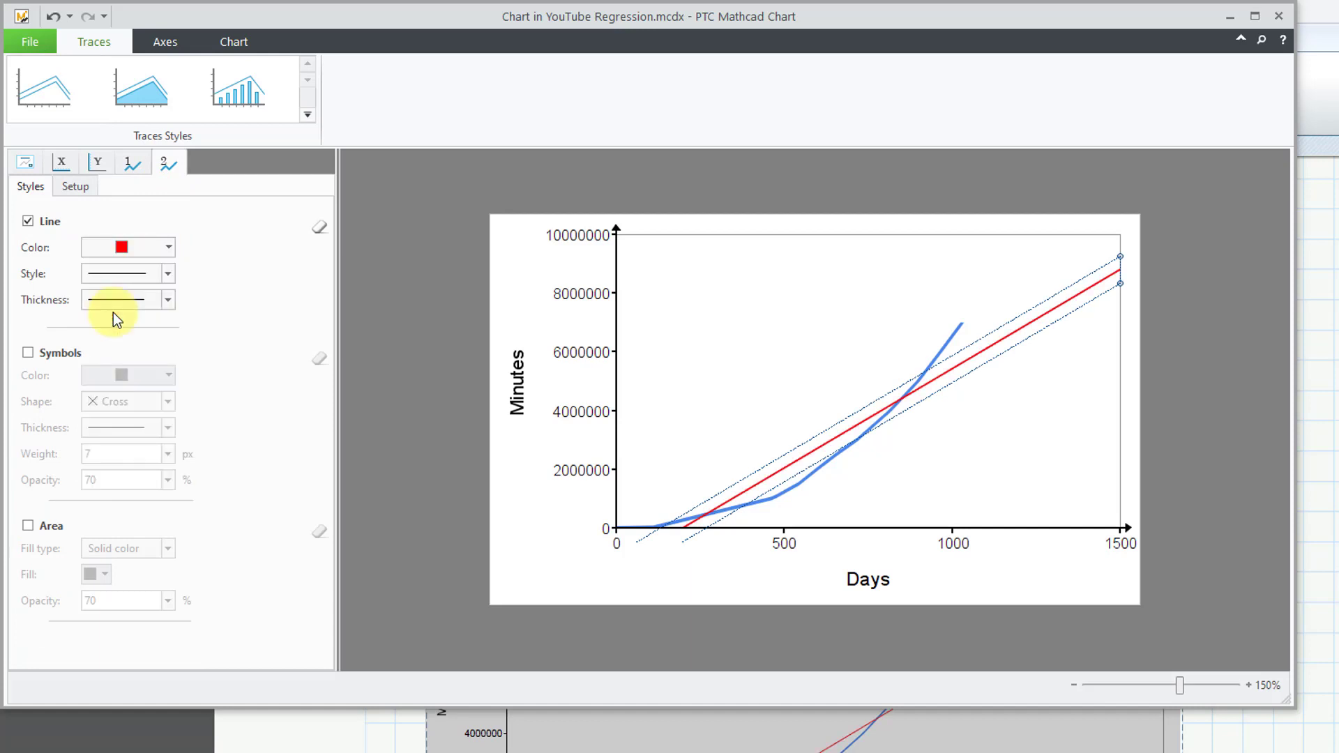
click(168, 276)
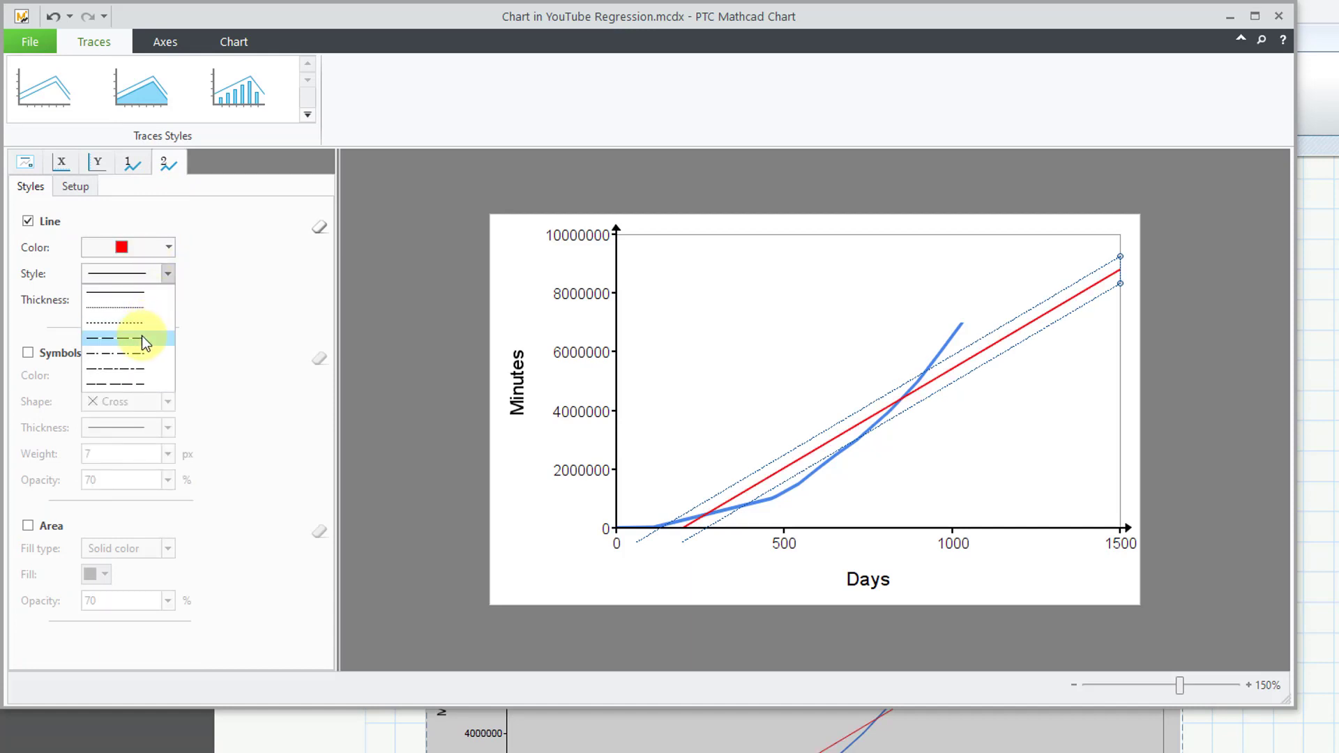
click(141, 338)
click(168, 303)
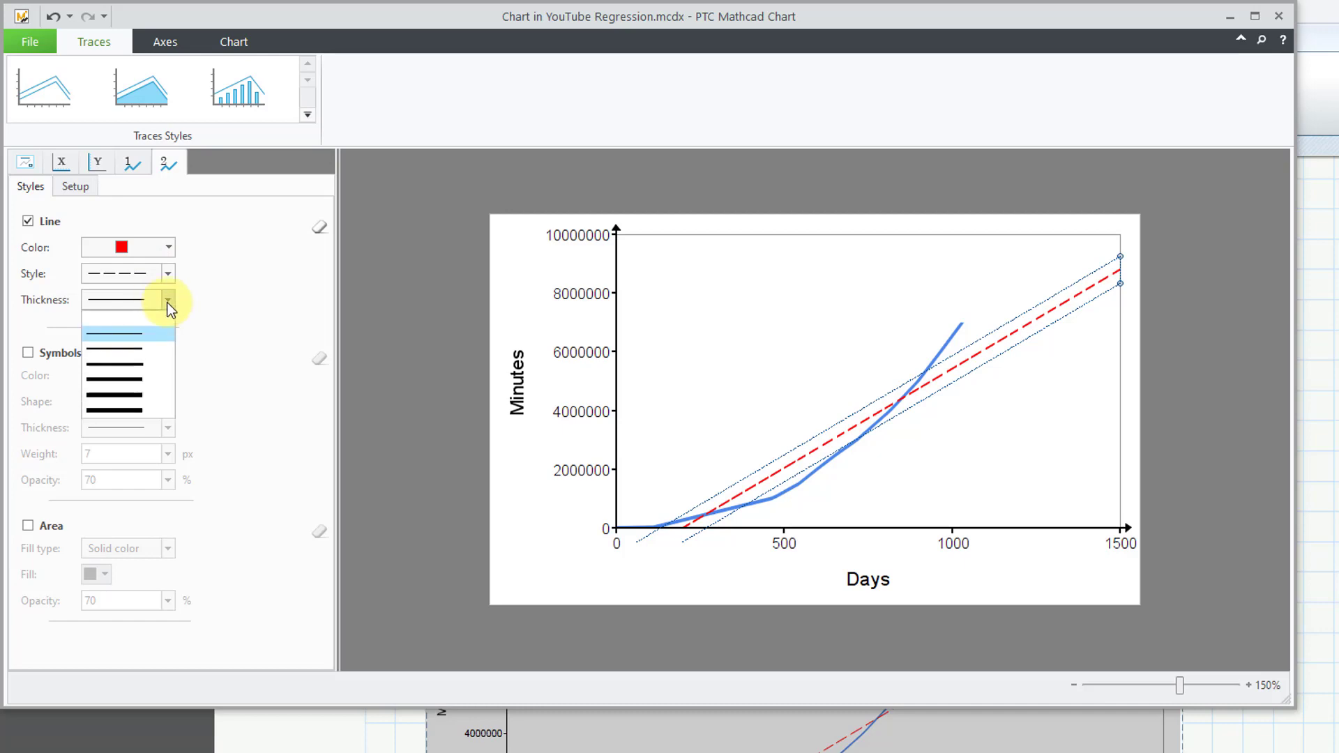
click(146, 347)
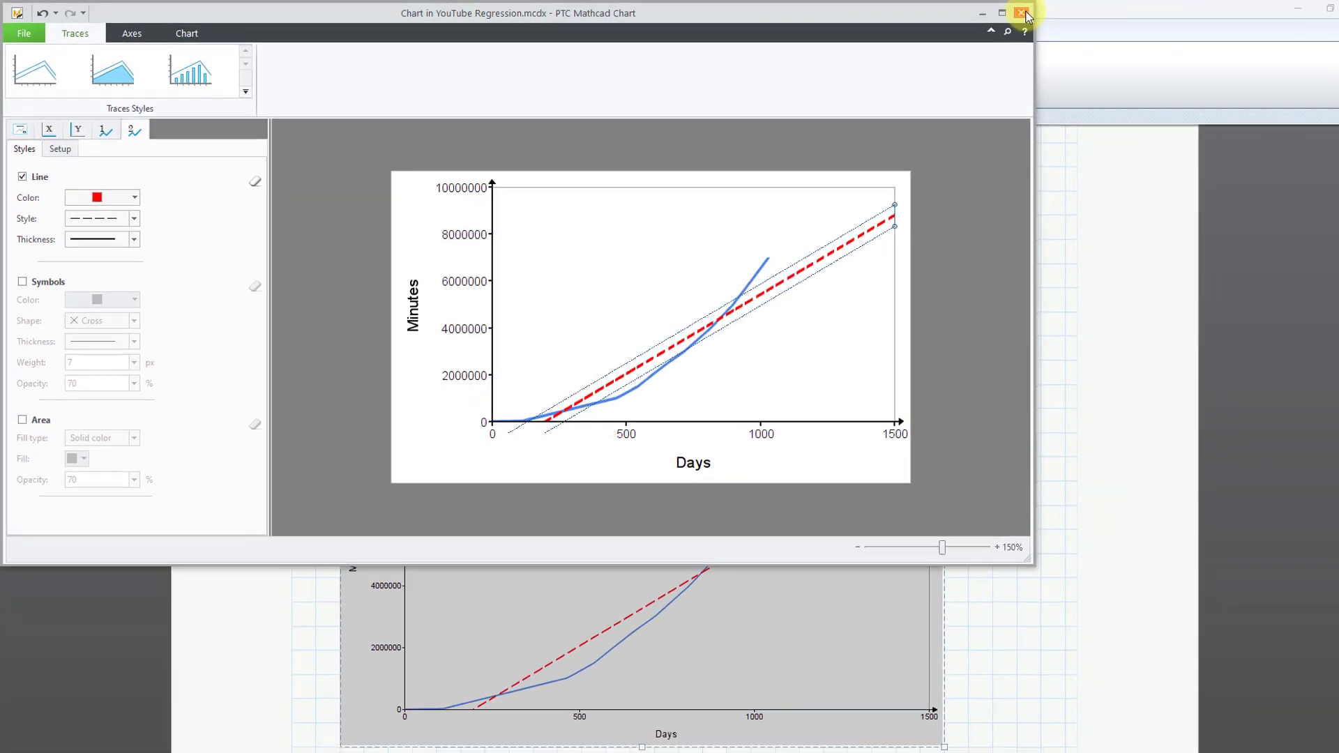
click(1024, 14)
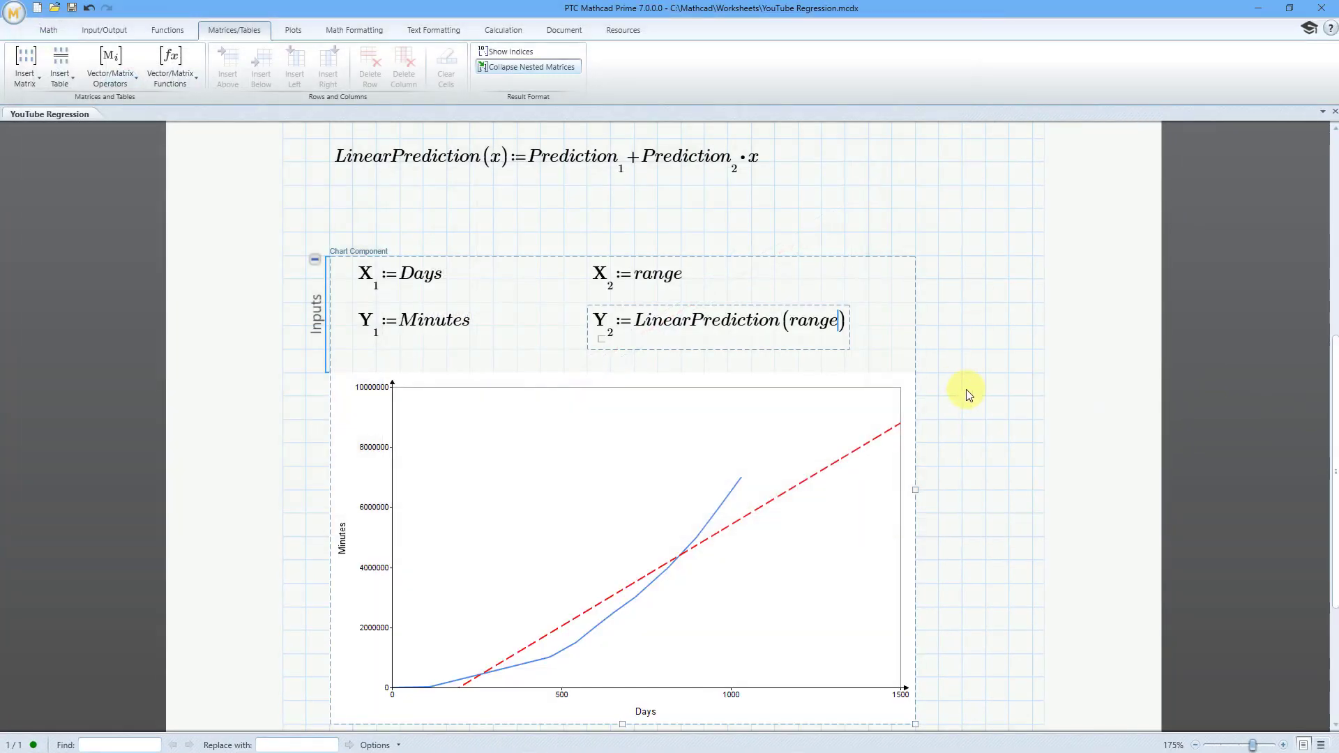
click(966, 391)
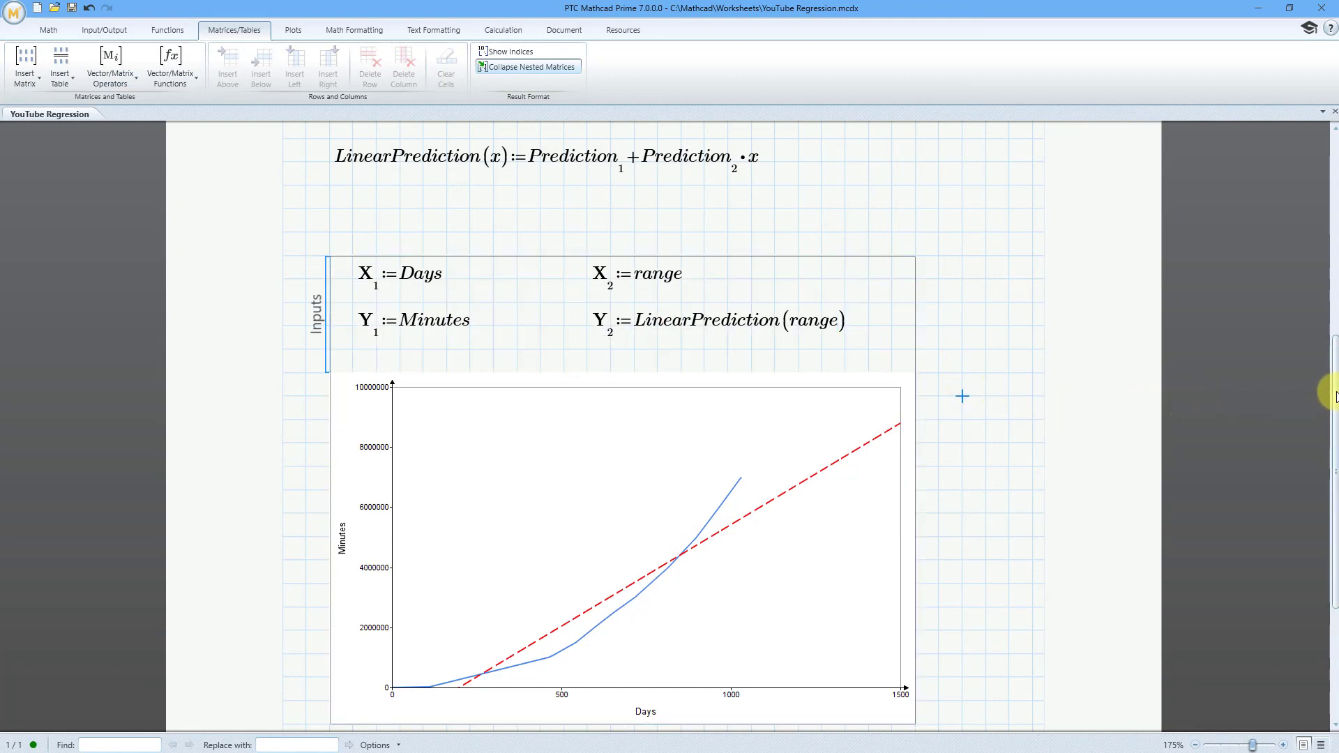
scroll(1249, 398, down, 3)
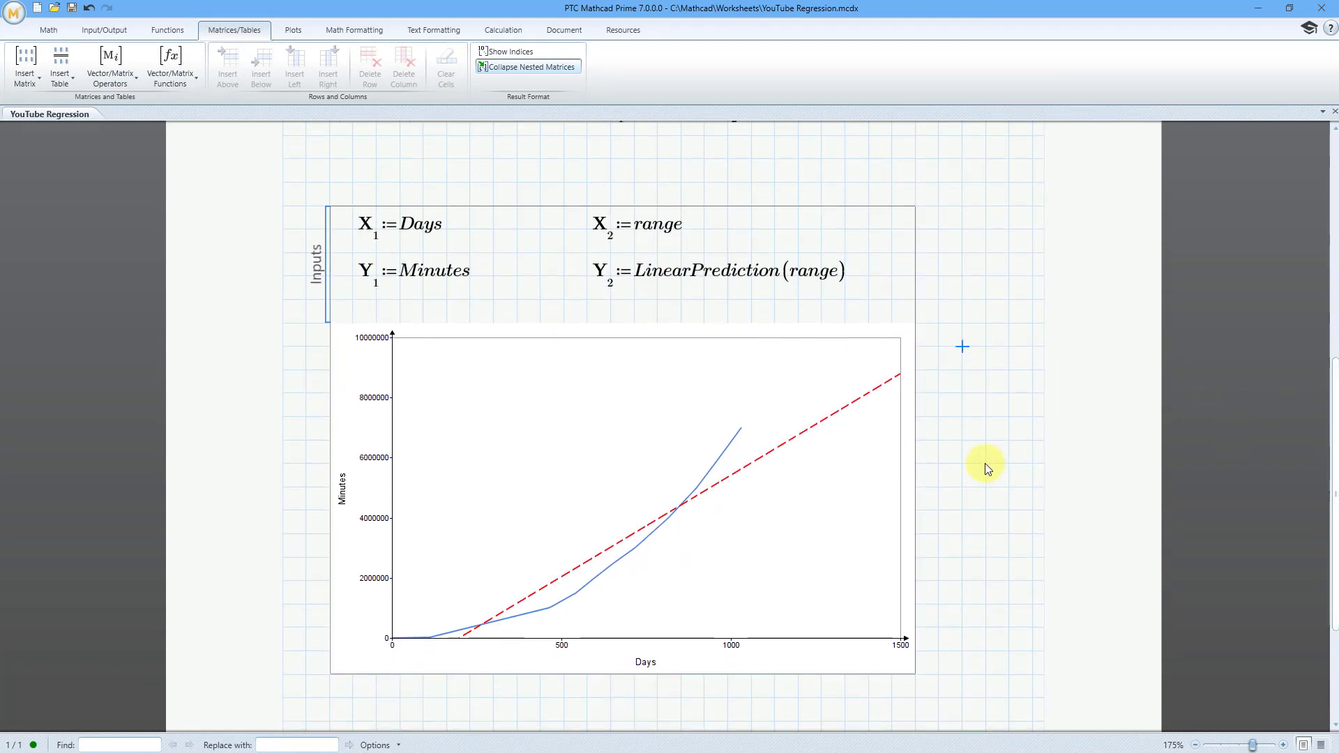